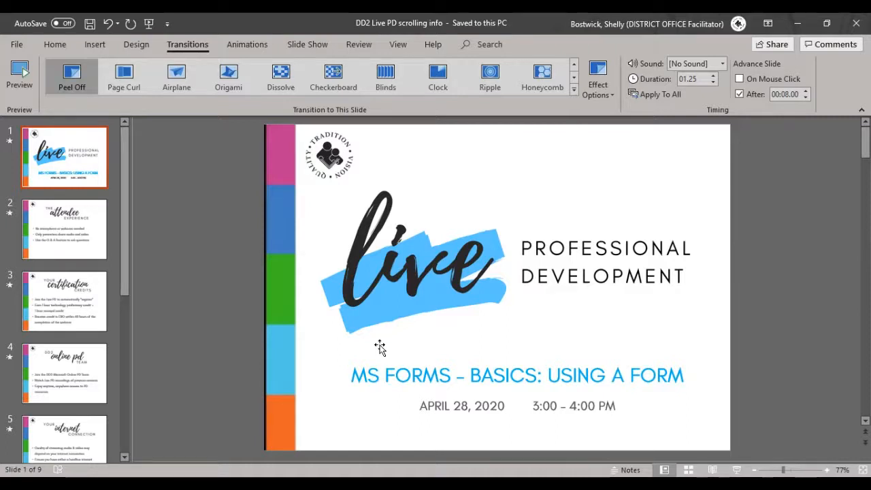
# Step: Bring up the Teams live call window and unmute the microphone
pyautogui.click(45, 229)
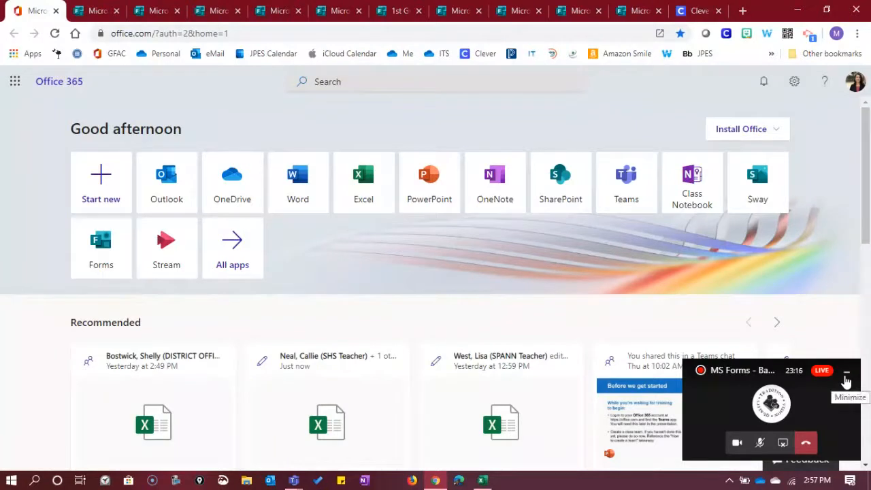
pyautogui.click(847, 378)
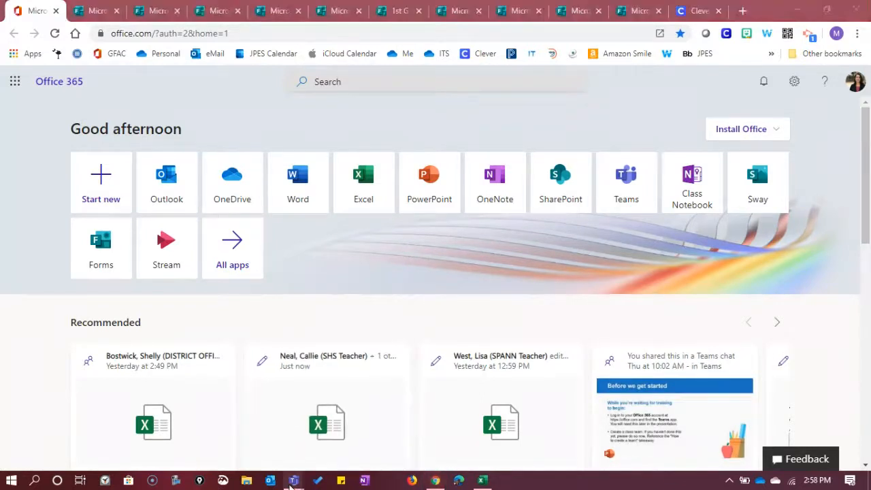
pyautogui.click(293, 480)
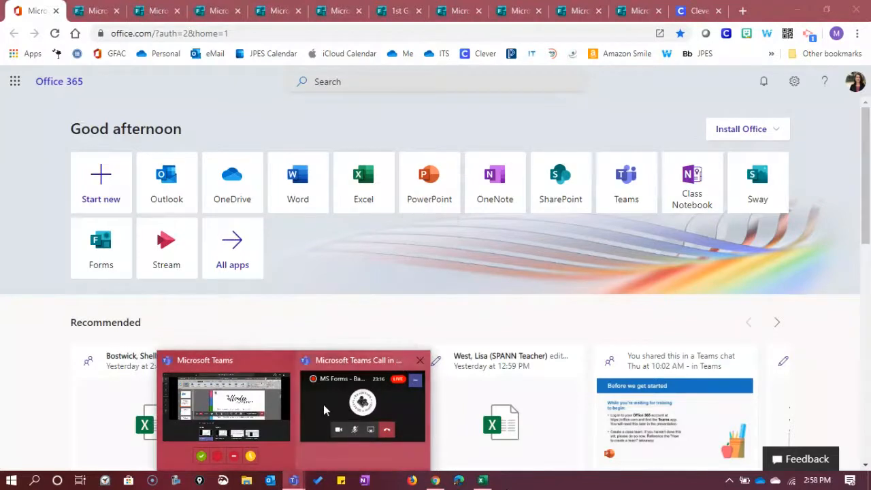
pyautogui.moveTo(323, 405)
pyautogui.click(354, 432)
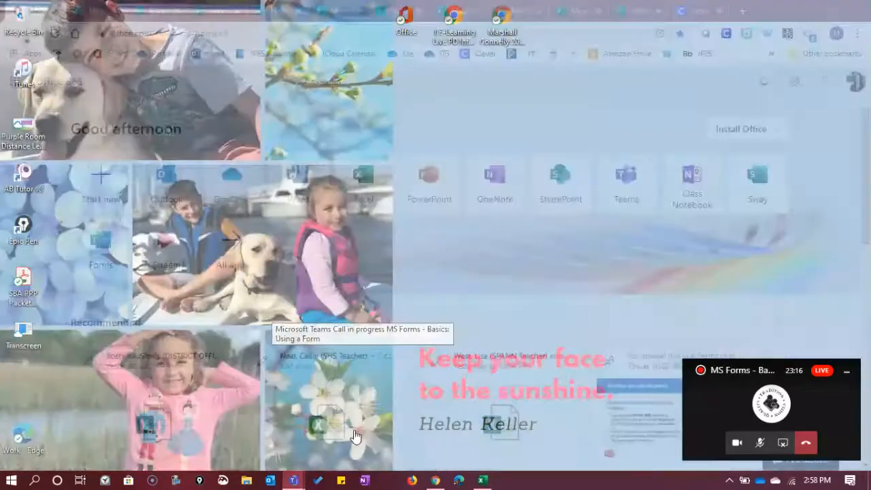
pyautogui.click(761, 444)
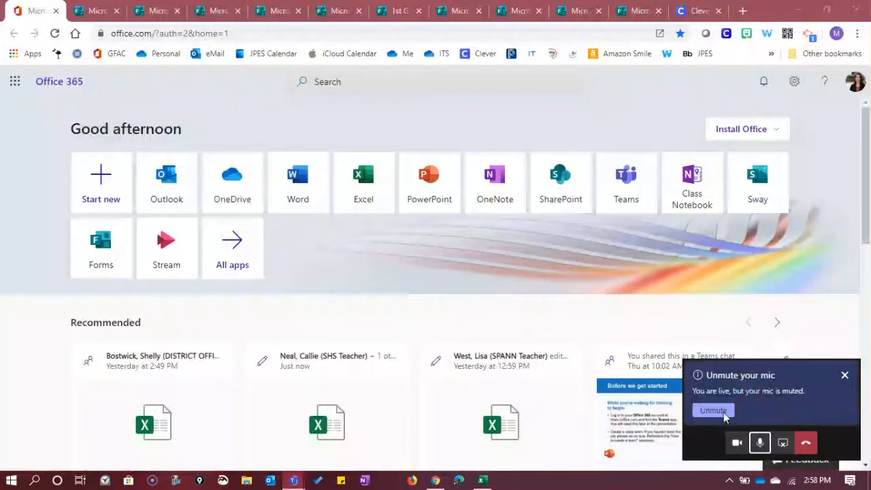
pyautogui.click(714, 411)
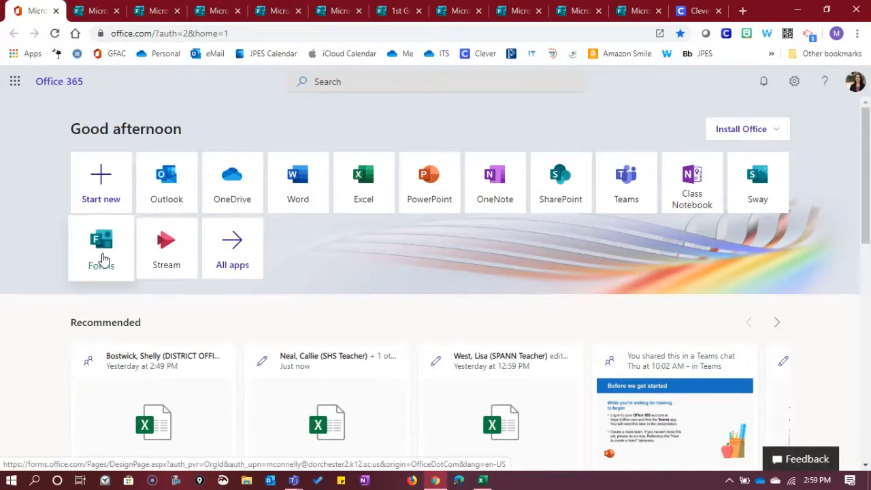
# Step: Open Forms and review the Veteran's Day Celebration RSVP form, from its description through the attendance questions
pyautogui.click(102, 258)
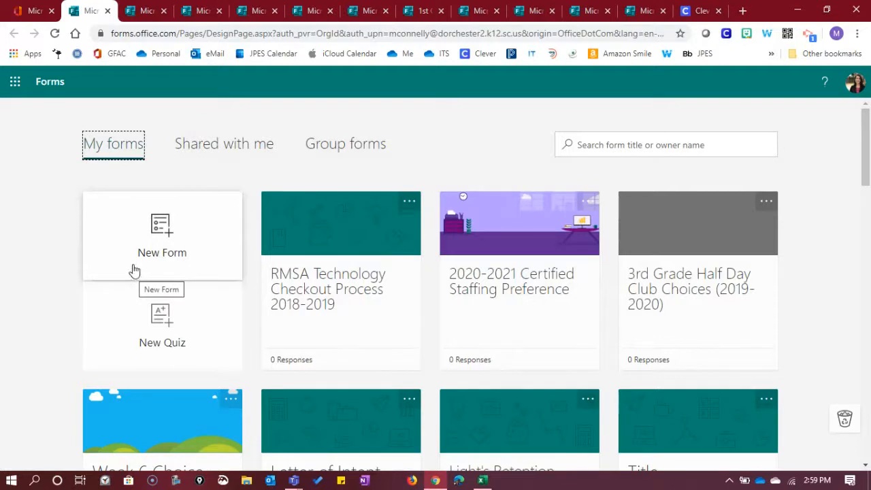
pyautogui.click(145, 11)
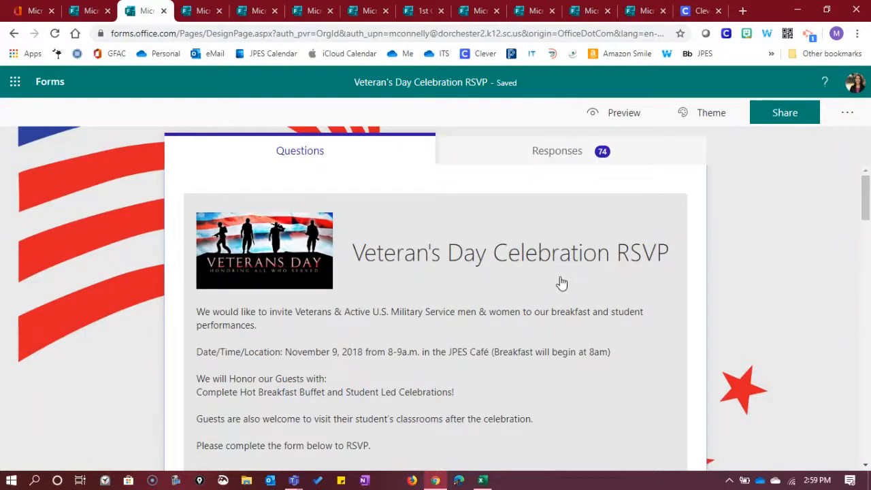
pyautogui.scroll(-6, 562, 282)
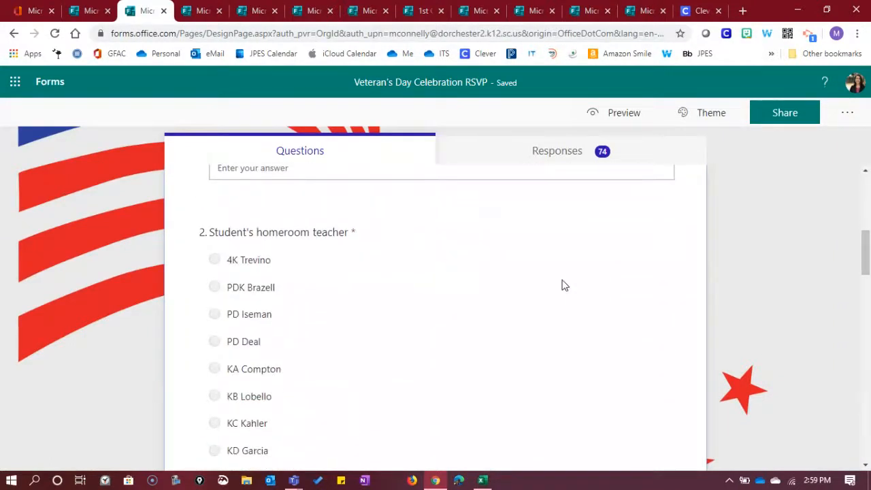
pyautogui.scroll(-5, 563, 285)
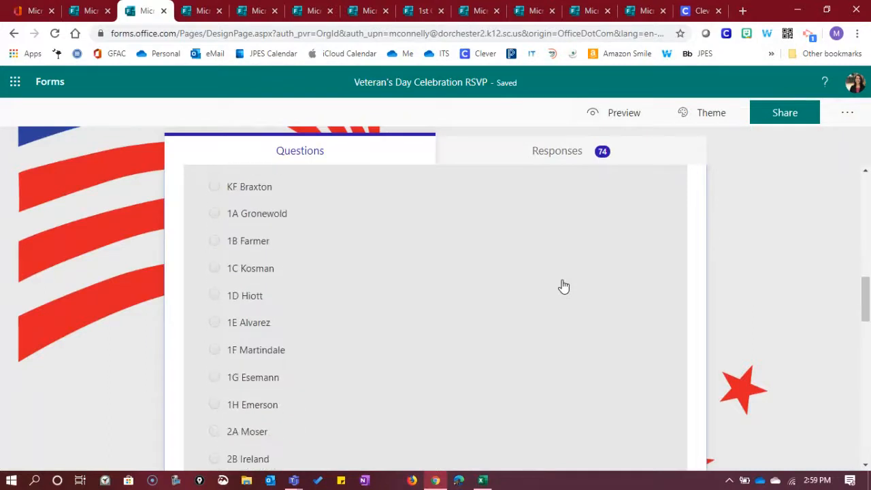
pyautogui.scroll(-15, 564, 286)
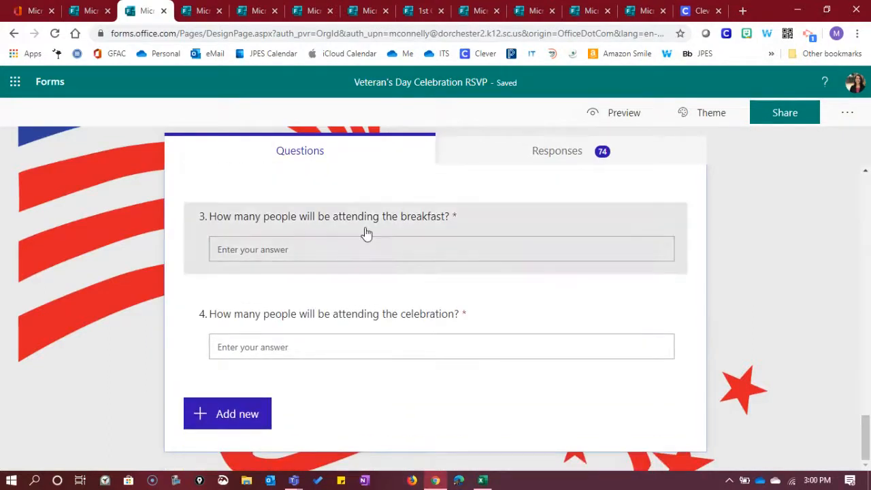
# Step: Show the Letter of Intent form and skim its introduction to parents
pyautogui.click(203, 14)
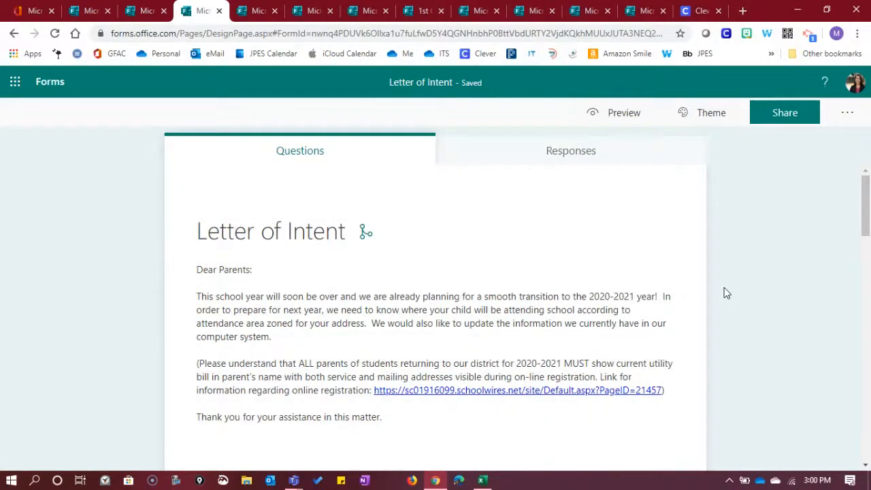
pyautogui.scroll(-2, 727, 293)
pyautogui.scroll(2, 726, 292)
# Step: Show the Week 6 Choice Board form and examine its Math and Reading file upload questions
pyautogui.click(256, 11)
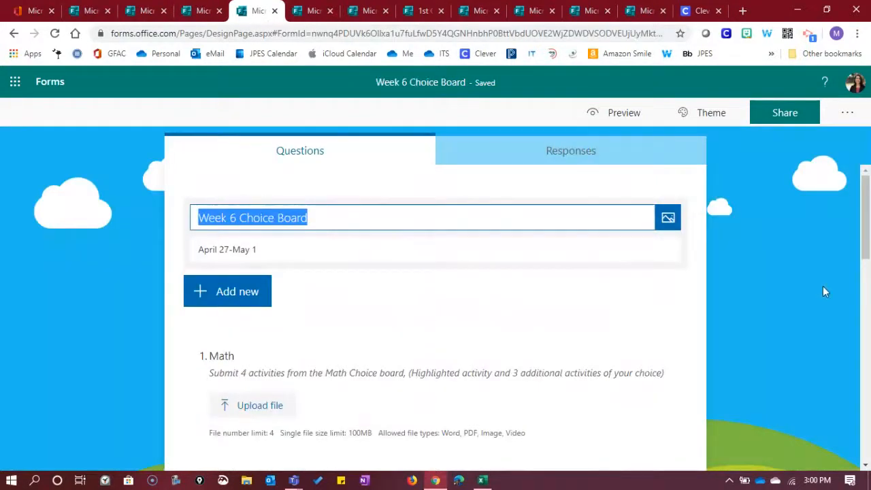
pyautogui.click(783, 282)
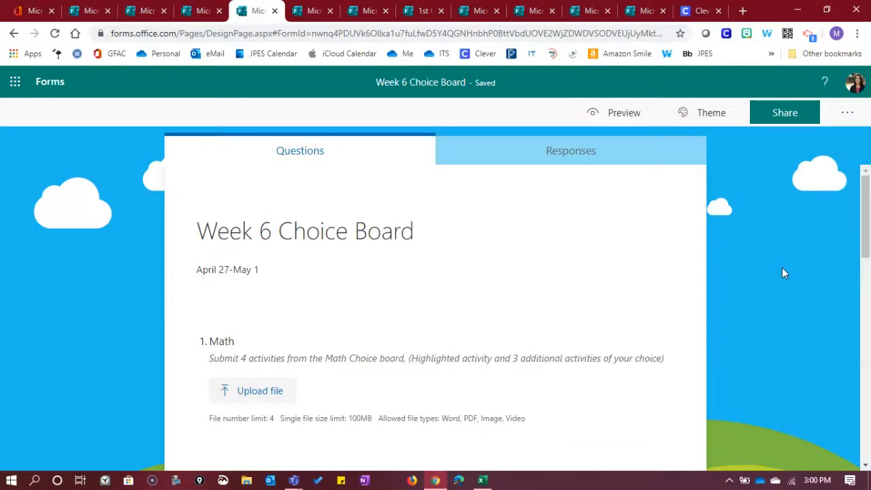
pyautogui.scroll(-2, 783, 273)
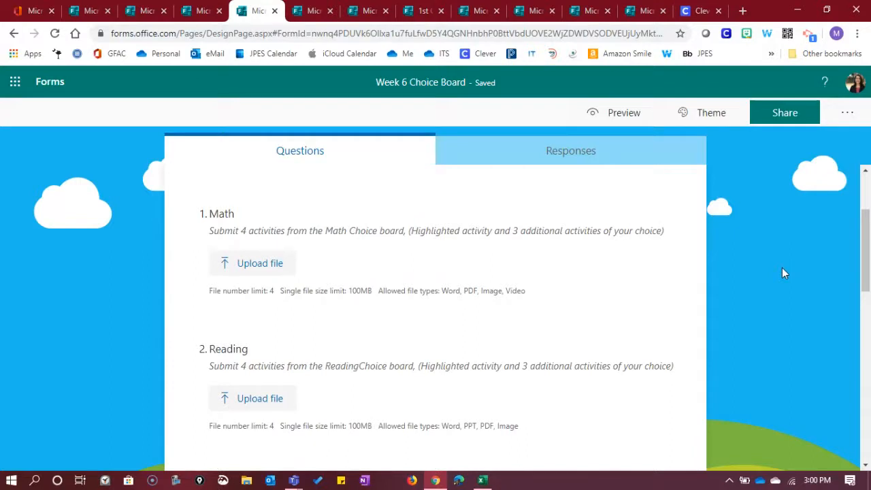
pyautogui.scroll(2, 782, 273)
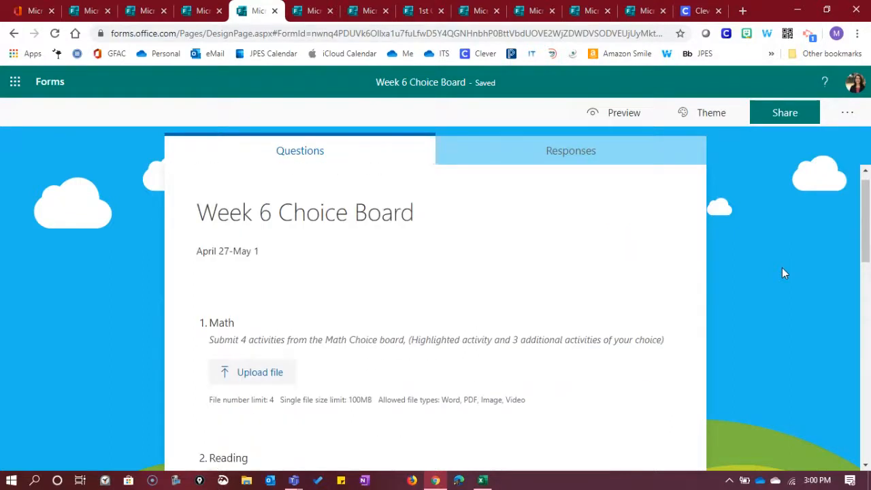
# Step: Review the 3rd Grade Half Day Club Choices (2019-2020) form, from the homeroom question through the three club choice questions
pyautogui.click(308, 12)
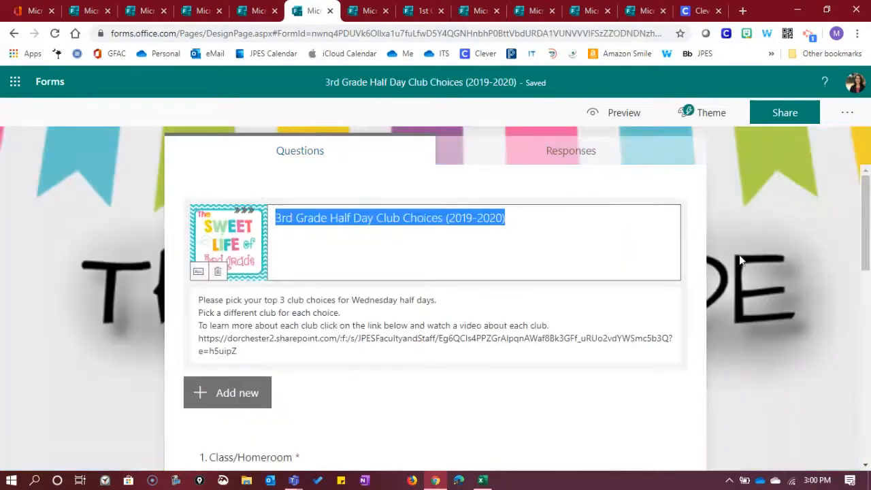
pyautogui.click(746, 250)
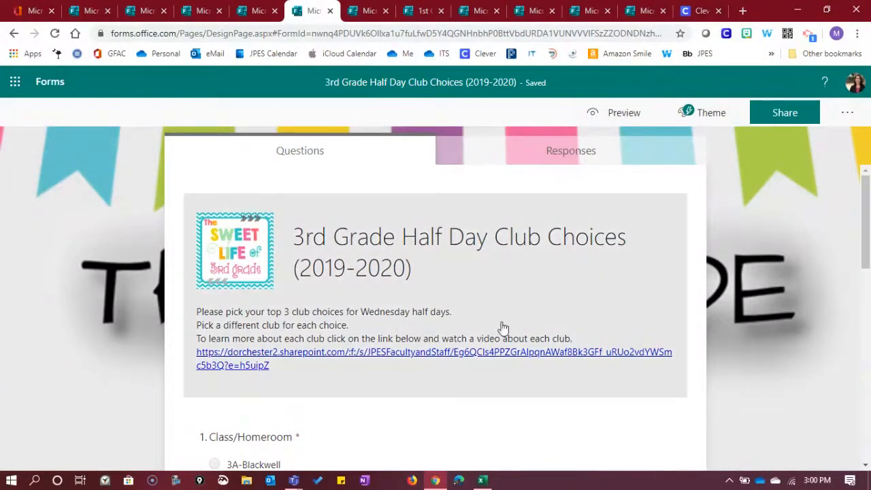
pyautogui.scroll(-5, 767, 315)
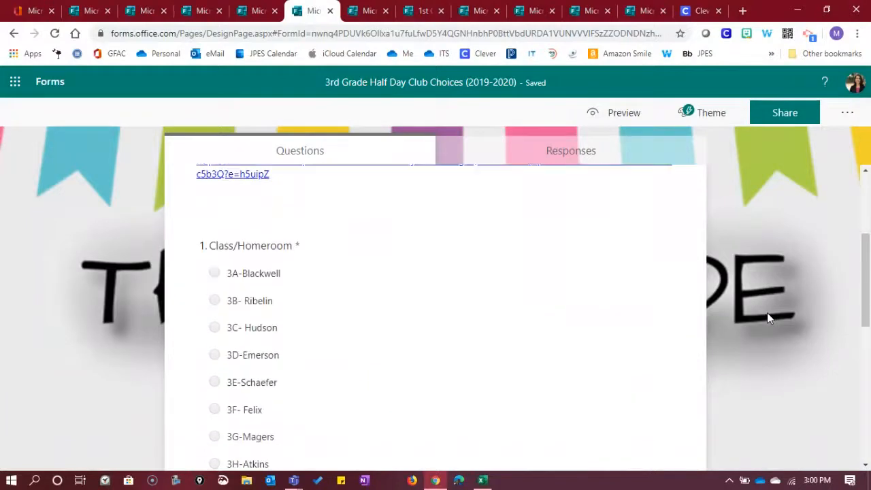
pyautogui.scroll(-2, 767, 317)
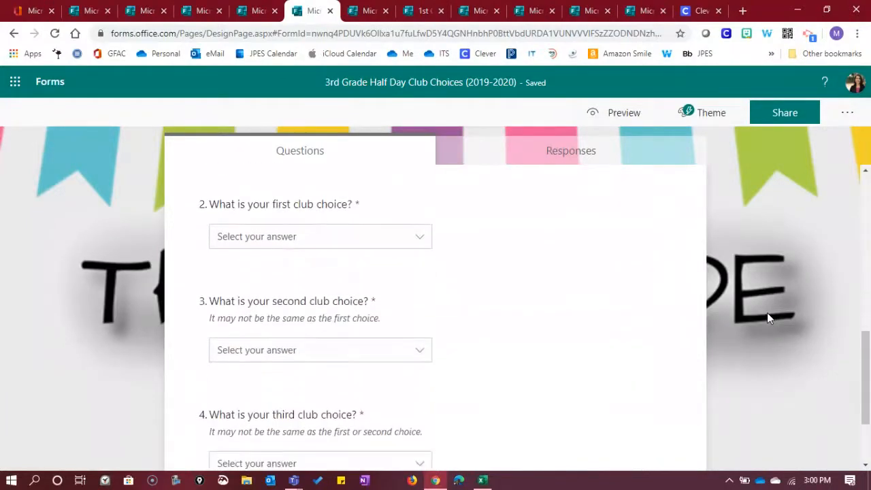
pyautogui.scroll(-2, 767, 312)
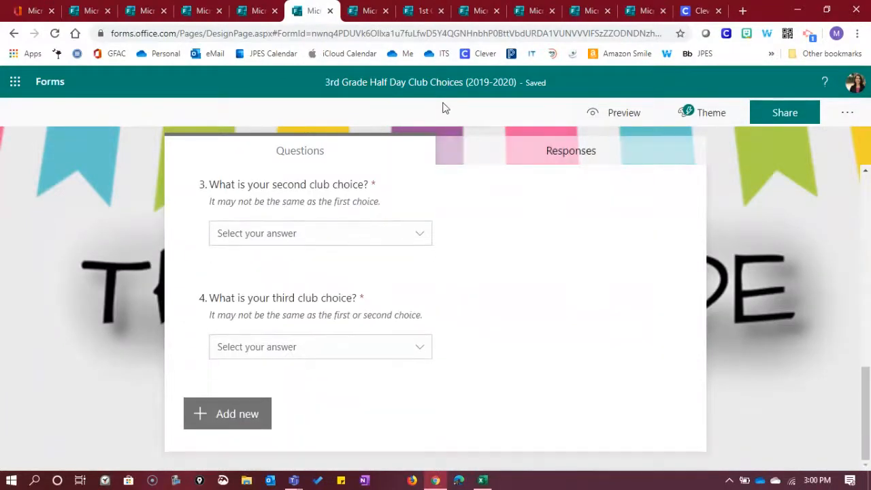
# Step: Skim the 2020-2021 Certified Staffing Preference, 1st Grade Retention and RMSA Technology Checkout Process 2018-2019 forms
pyautogui.click(369, 12)
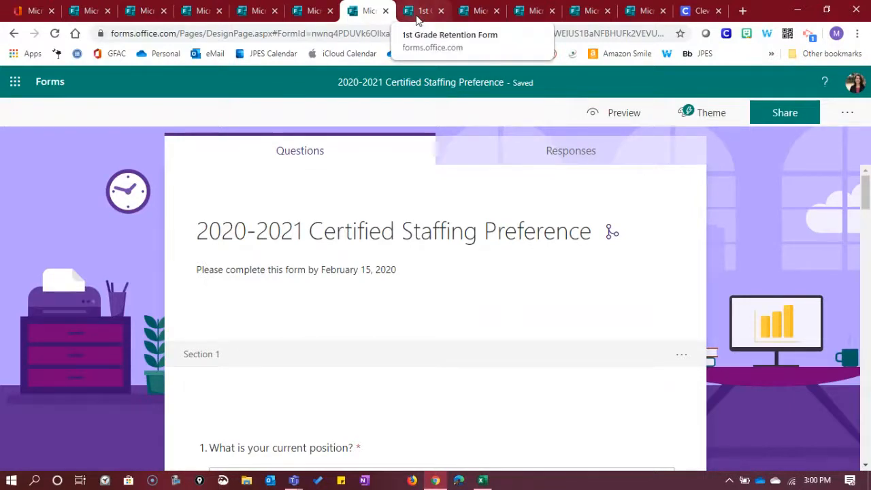
pyautogui.click(418, 14)
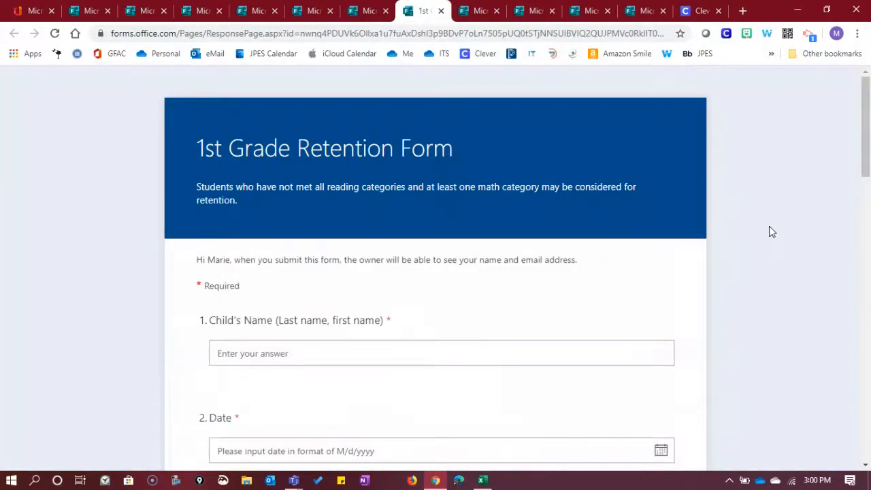
pyautogui.click(480, 13)
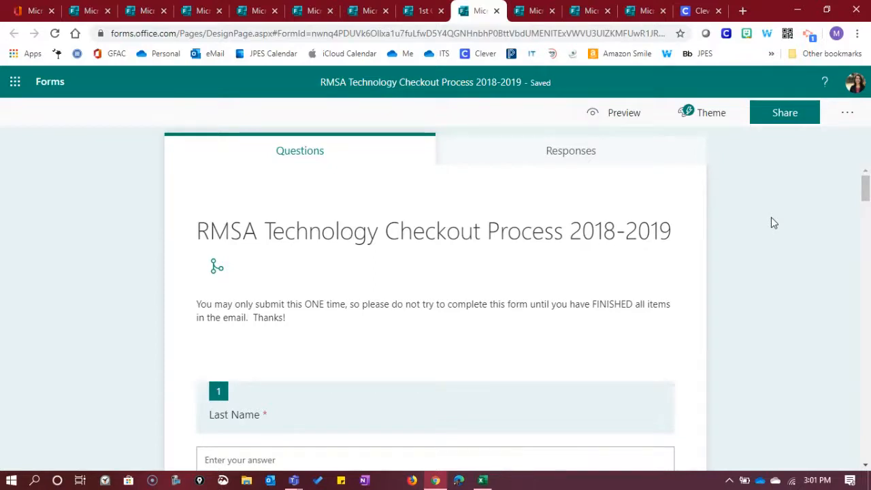
pyautogui.scroll(-4, 774, 307)
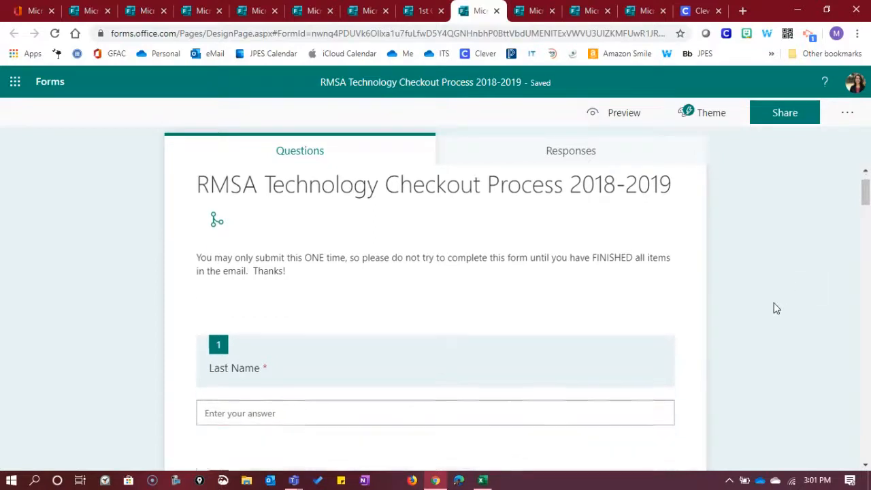
# Step: View the response summary of the 3rd Grade Half Day Club Choices form and the graded quiz review page
pyautogui.click(536, 11)
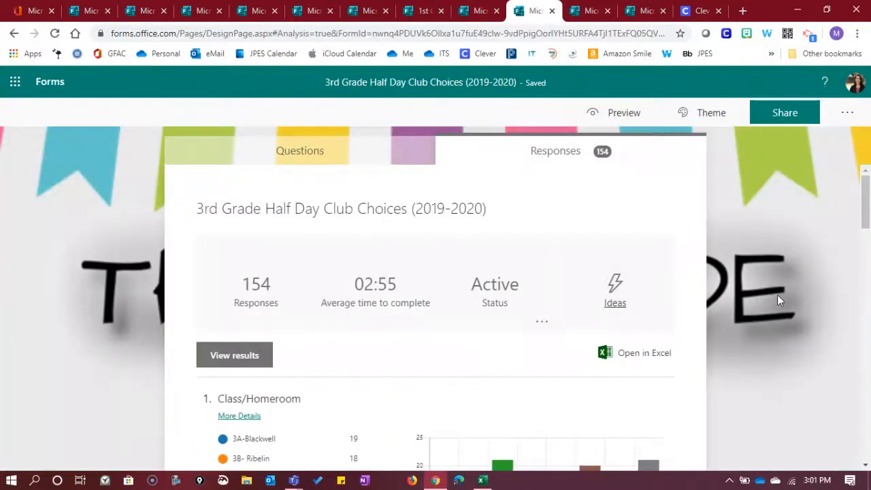
pyautogui.click(31, 17)
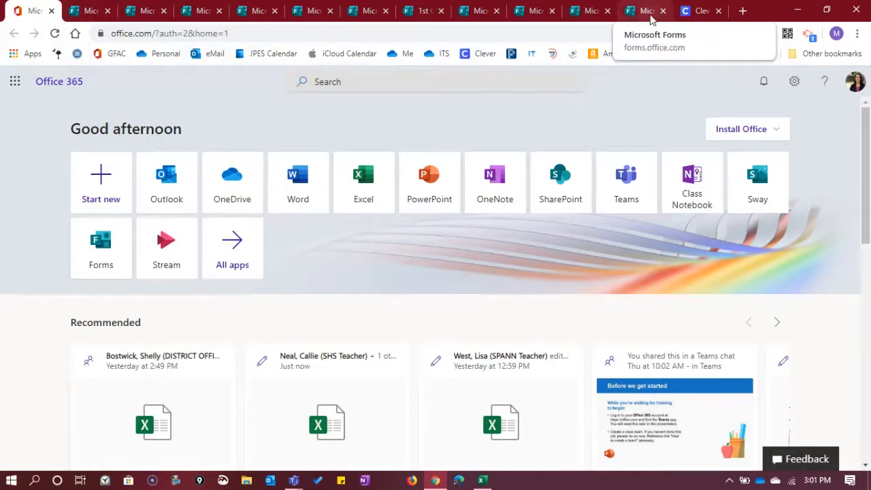
pyautogui.click(647, 19)
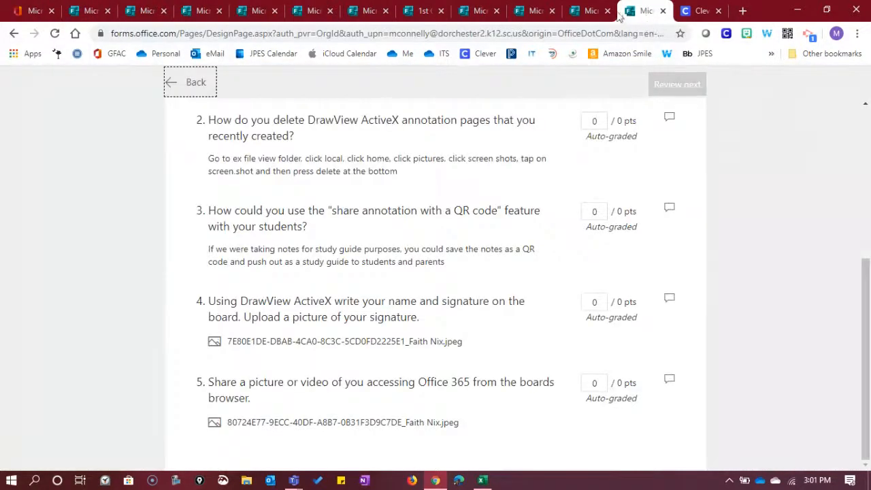
# Step: Show the sample form titled "Title" and review its multiple choice, text response, rating scale and date input questions
pyautogui.click(593, 17)
pyautogui.scroll(10, 369, 247)
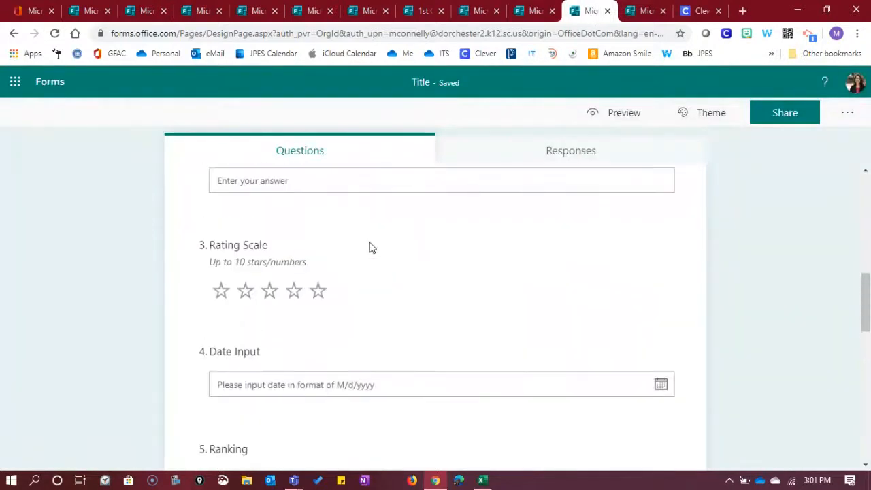
pyautogui.scroll(2, 370, 247)
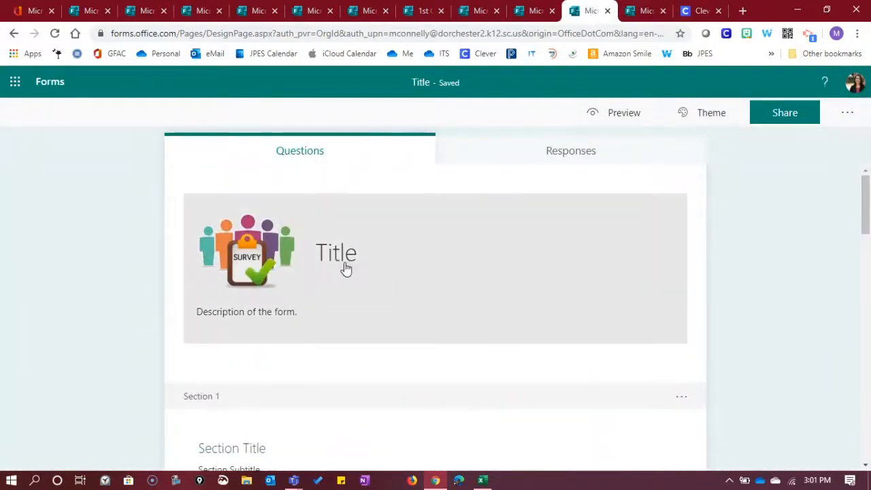
pyautogui.scroll(-2, 438, 284)
pyautogui.scroll(-2, 372, 350)
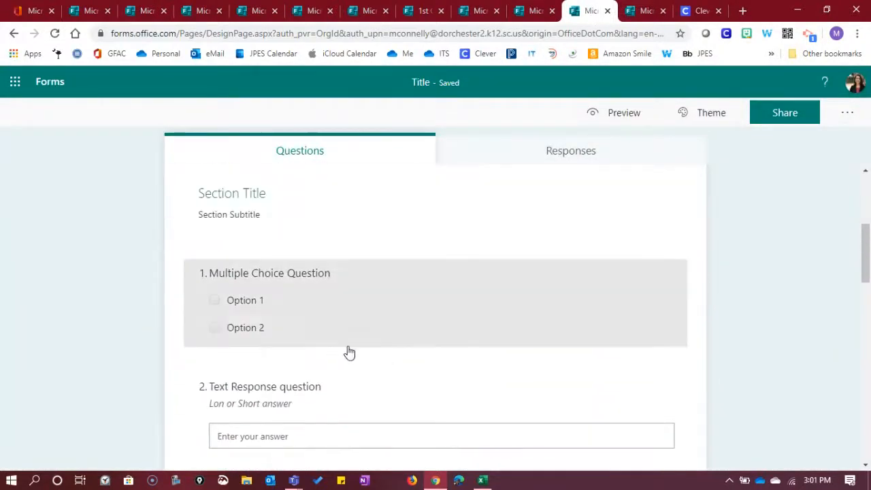
pyautogui.scroll(-2, 348, 352)
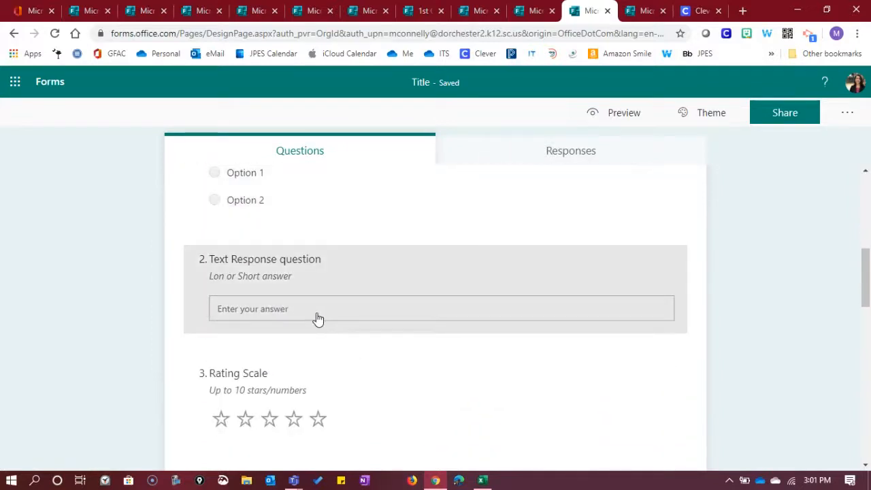
pyautogui.scroll(-2, 318, 319)
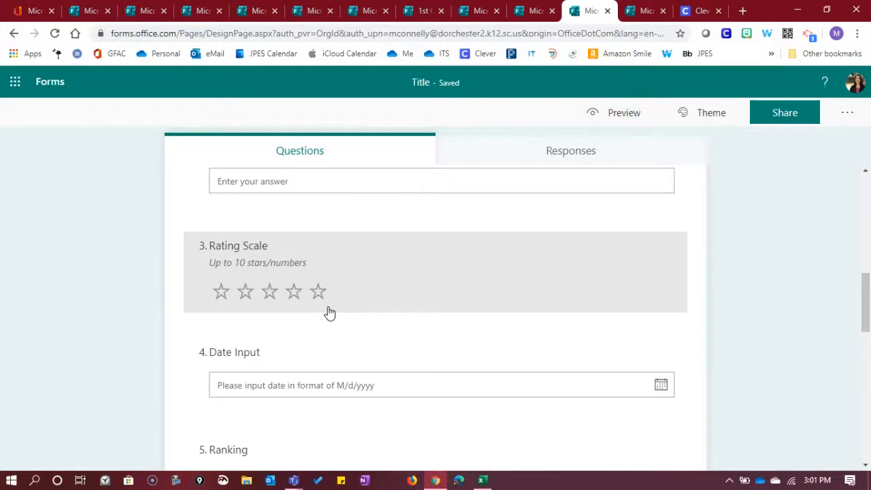
pyautogui.scroll(-2, 330, 312)
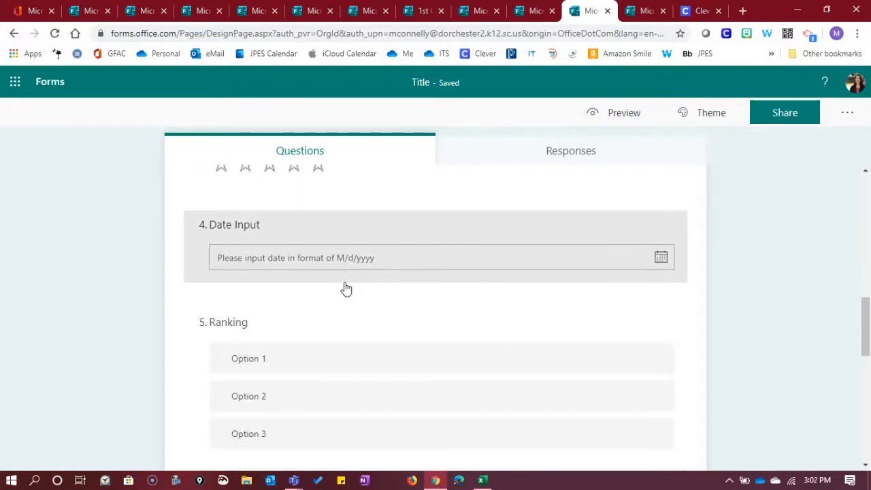
# Step: Examine the sample form's date question, then its ranking, Likert, file upload and Net Promoter Score questions
pyautogui.click(661, 262)
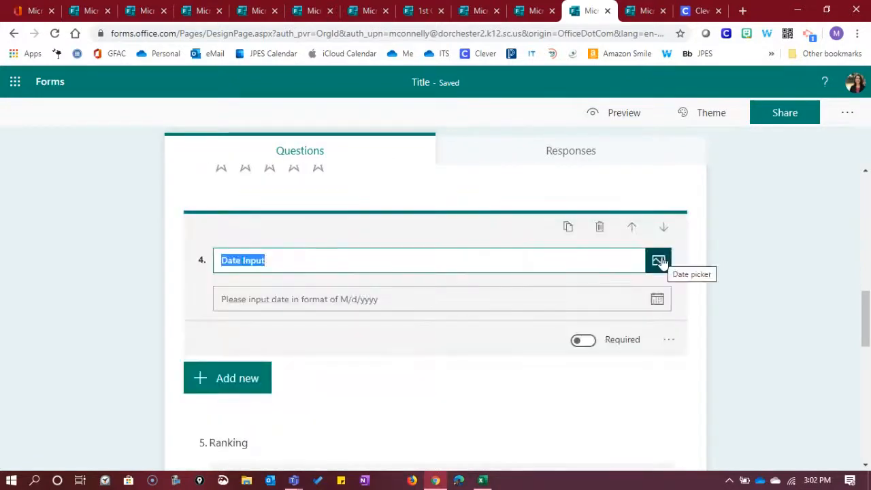
pyautogui.click(169, 266)
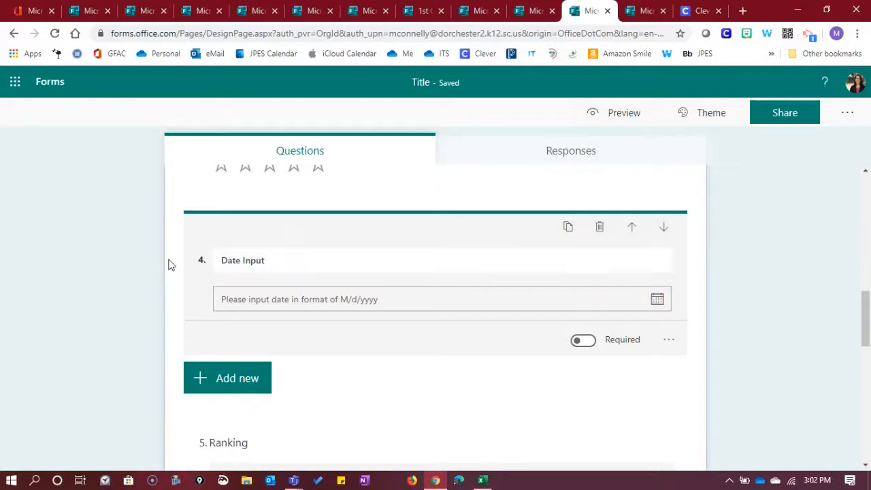
pyautogui.scroll(-2, 222, 294)
pyautogui.scroll(-2, 313, 352)
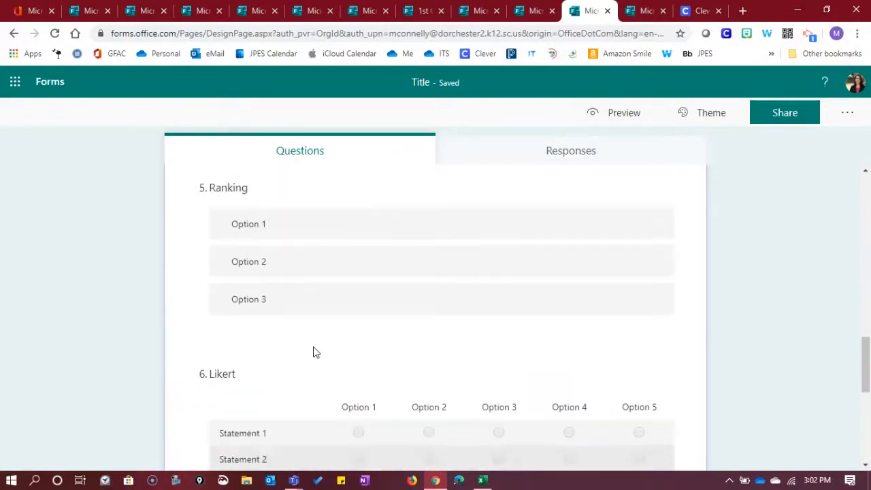
pyautogui.scroll(-2, 313, 352)
pyautogui.scroll(-2, 474, 350)
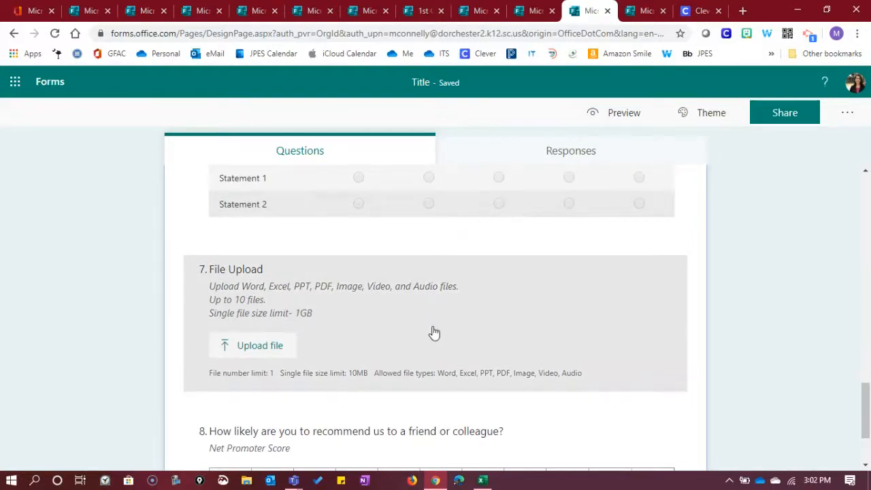
pyautogui.scroll(-2, 434, 333)
pyautogui.scroll(-2, 638, 352)
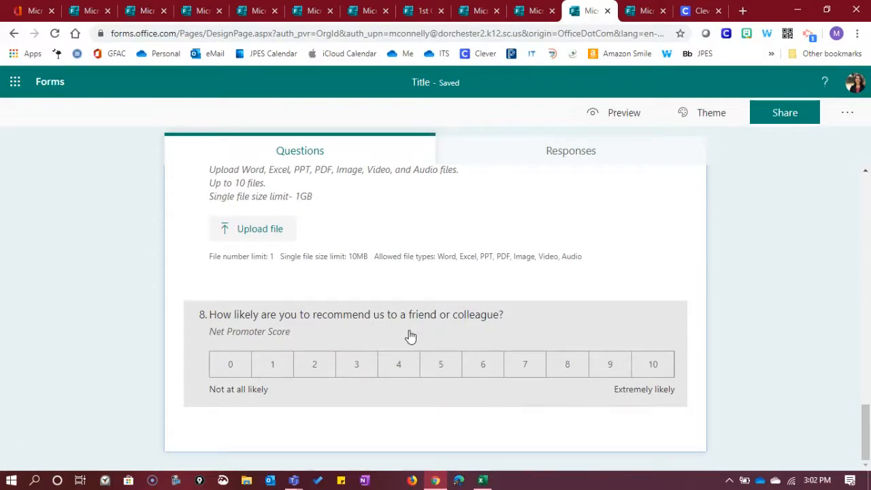
# Step: Go back over the sample form's questions and view its response summary
pyautogui.scroll(7, 410, 346)
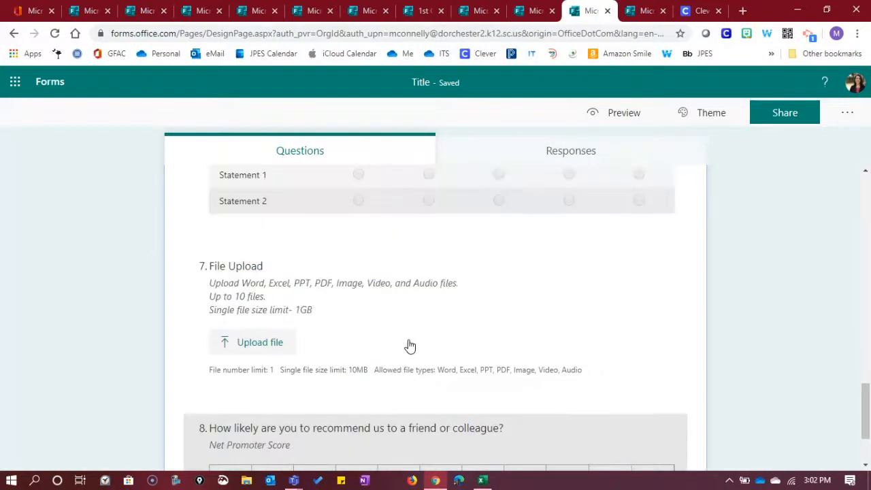
pyautogui.click(738, 263)
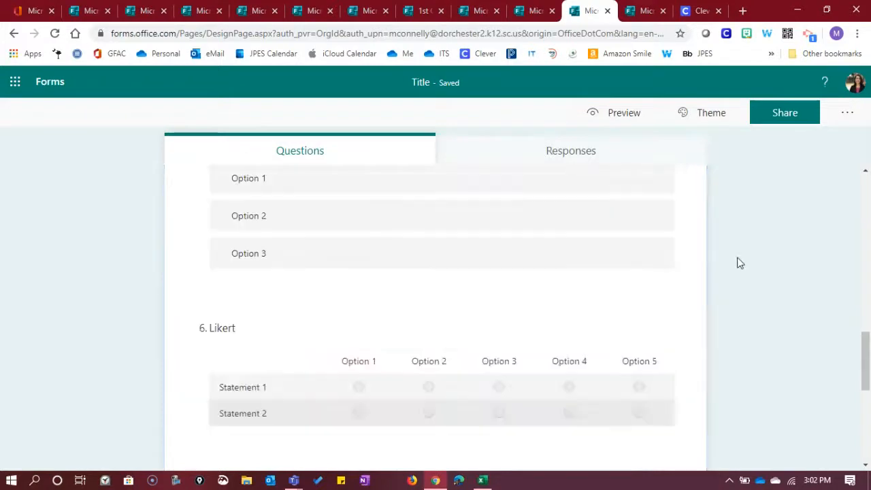
pyautogui.scroll(5, 737, 265)
pyautogui.scroll(1, 735, 266)
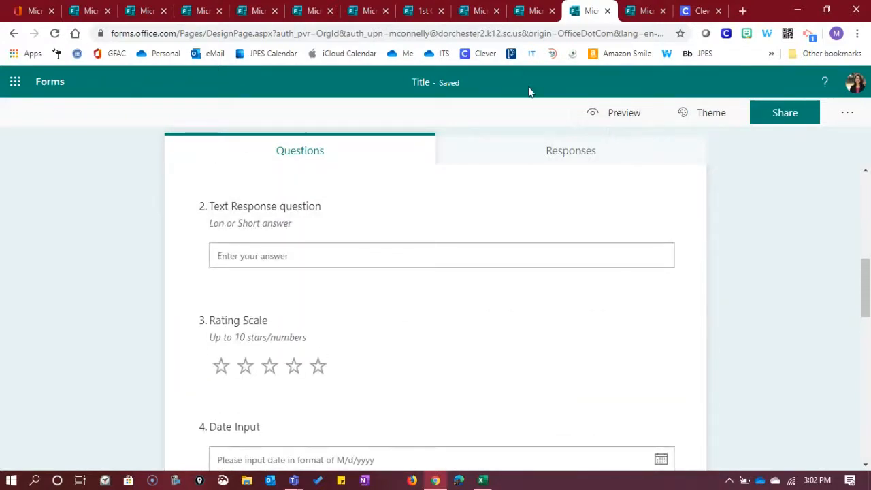
pyautogui.scroll(2, 586, 208)
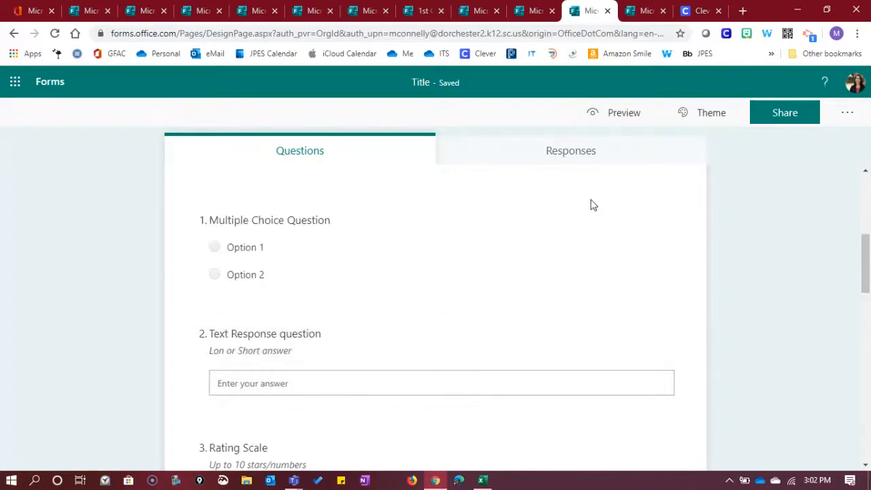
pyautogui.click(566, 155)
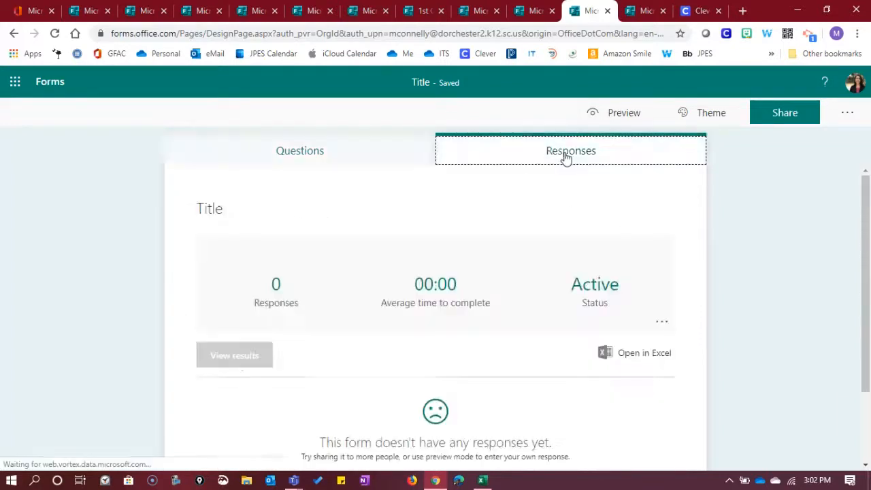
# Step: Review the response charts of the 3rd Grade Half Day Club Choices (2019-2020) form, from homeroom through the club choices
pyautogui.click(534, 13)
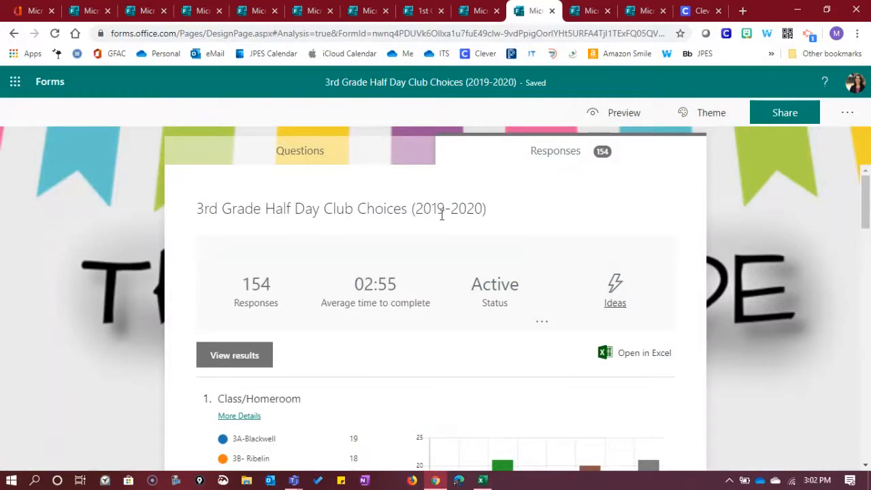
pyautogui.scroll(-2, 654, 225)
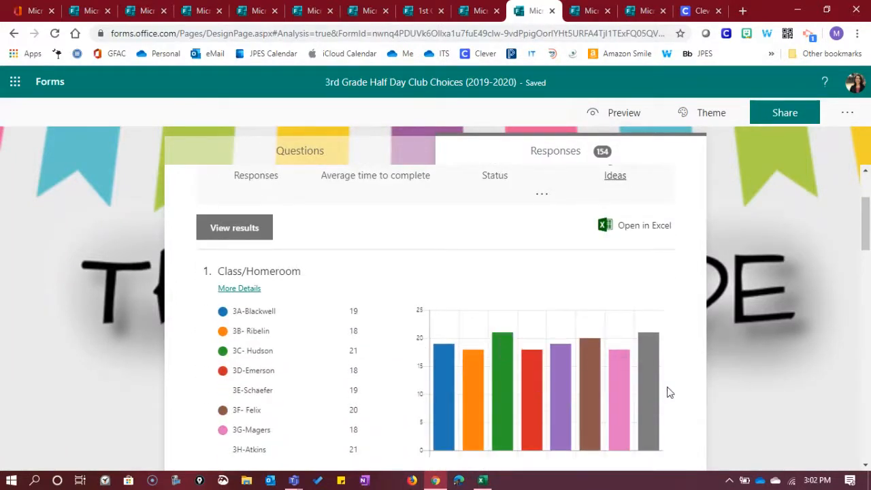
pyautogui.scroll(-5, 669, 393)
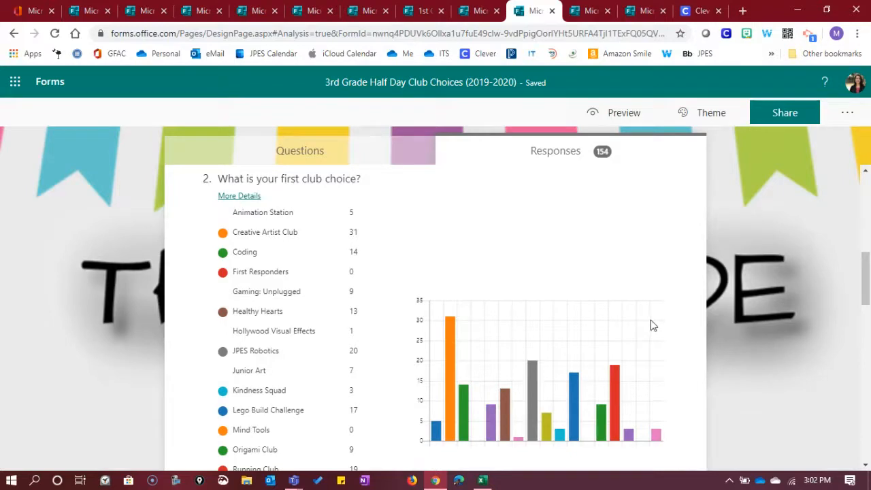
pyautogui.scroll(-7, 696, 326)
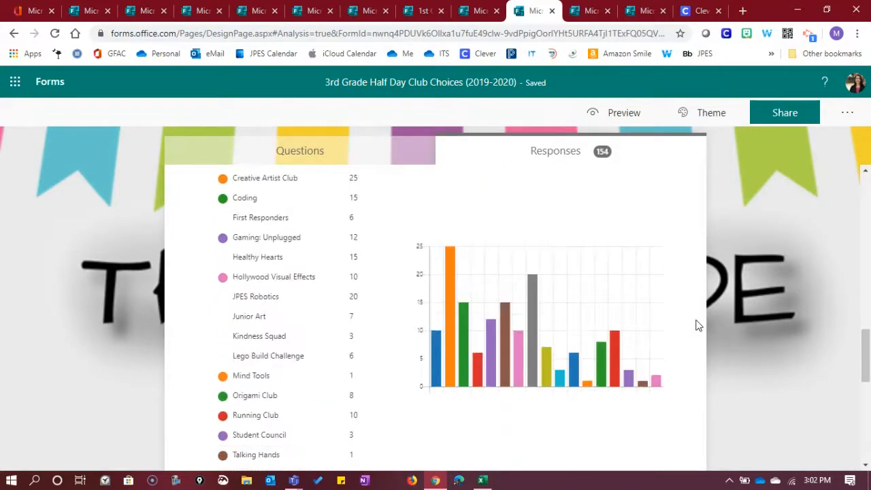
pyautogui.scroll(-5, 695, 326)
pyautogui.scroll(8, 696, 326)
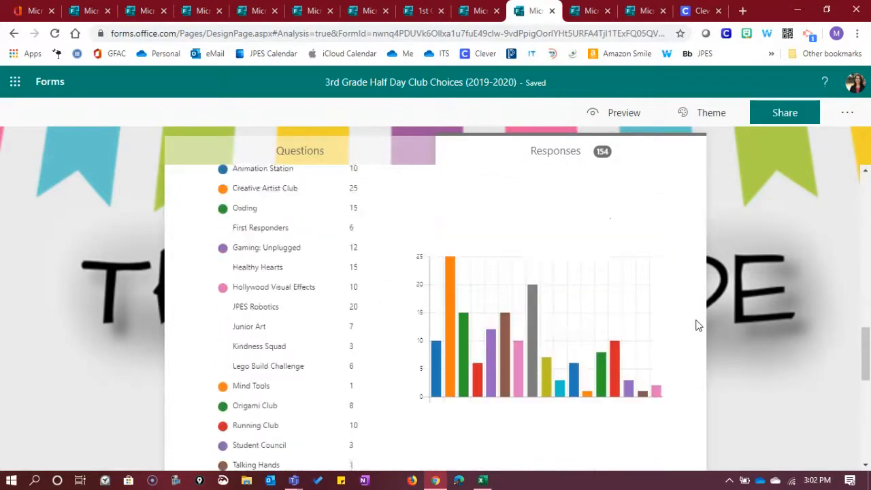
pyautogui.scroll(10, 695, 326)
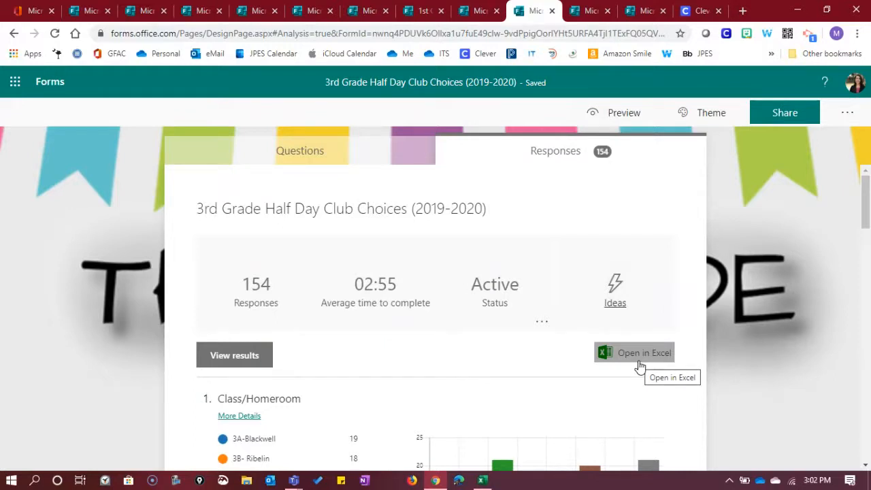
# Step: Switch to the 3rd Grade Half Day Club Choices workbook in Excel and sort the responses by Class/Homeroom from A to Z
pyautogui.moveTo(490, 484)
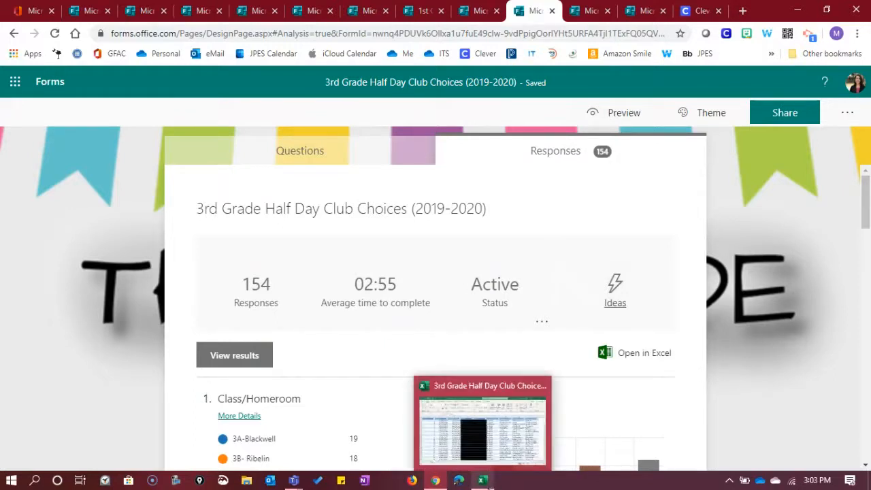
pyautogui.click(490, 485)
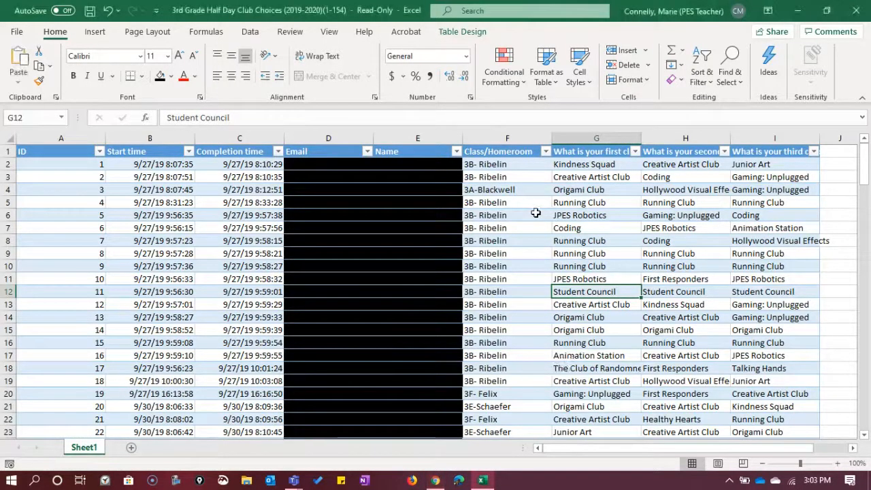
pyautogui.click(545, 151)
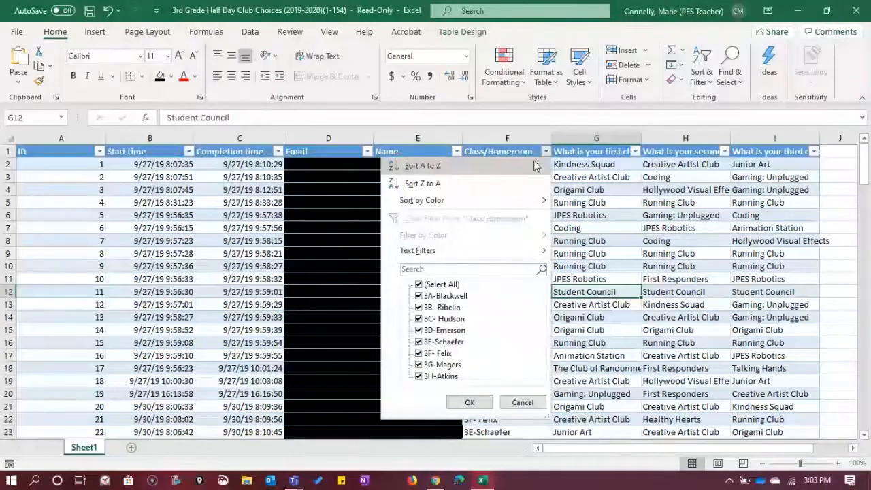
pyautogui.click(534, 165)
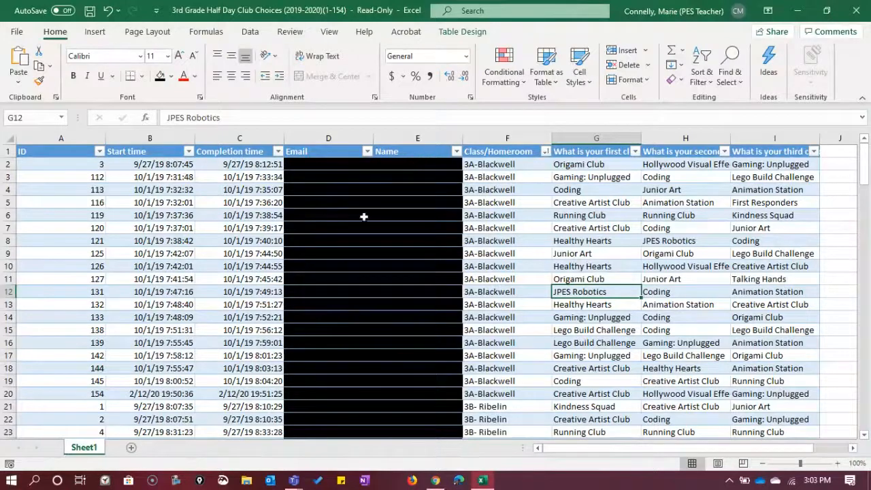
# Step: Return to the browser, launch Forms from the Office 365 home page and create a new blank form
pyautogui.click(436, 482)
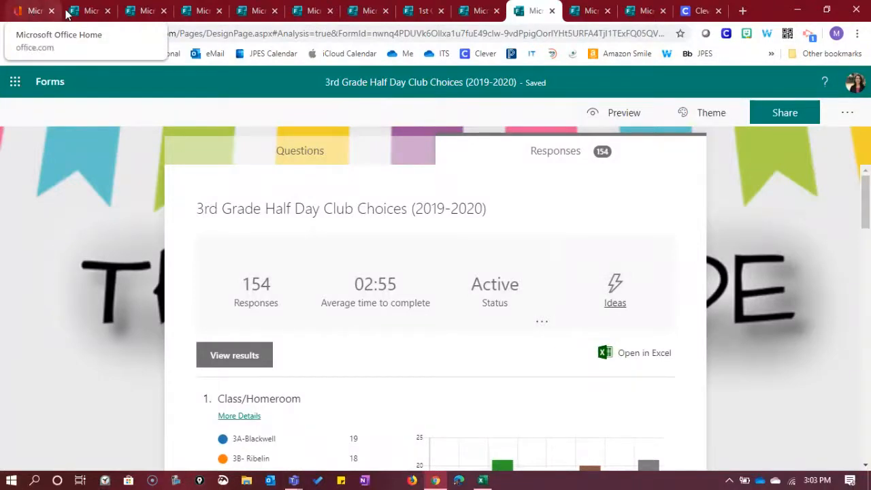
pyautogui.click(89, 12)
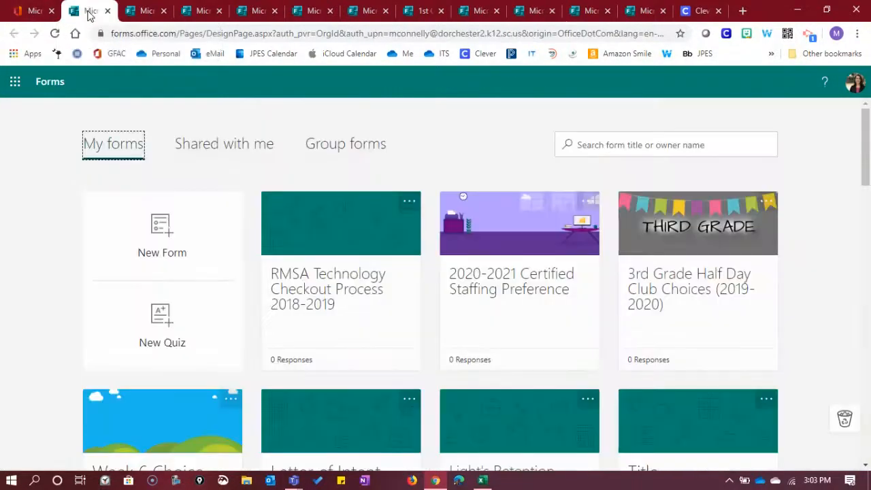
pyautogui.click(31, 11)
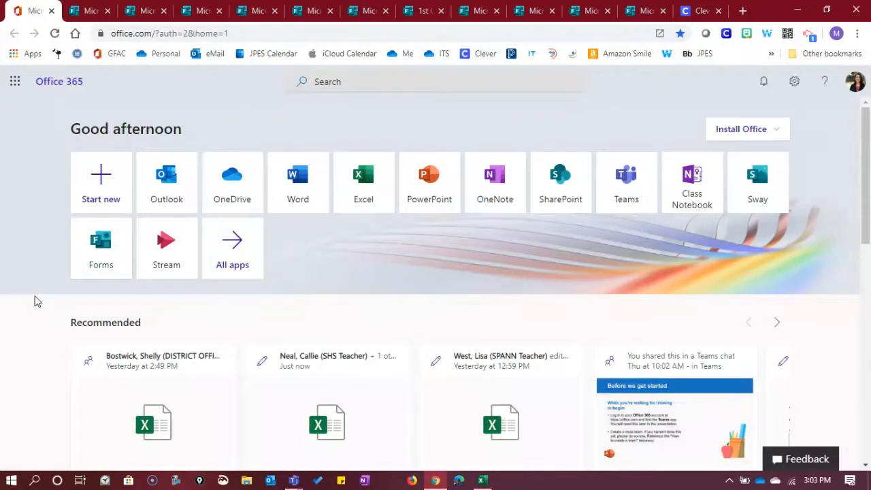
pyautogui.click(98, 254)
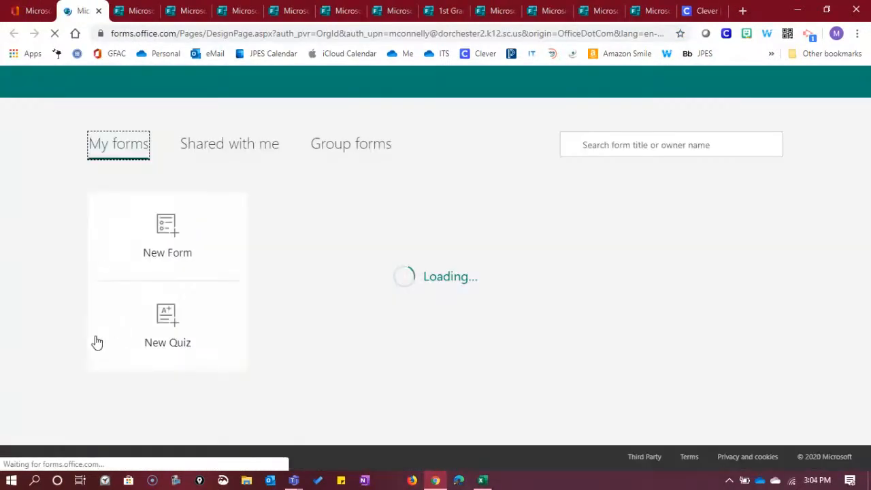
pyautogui.click(153, 252)
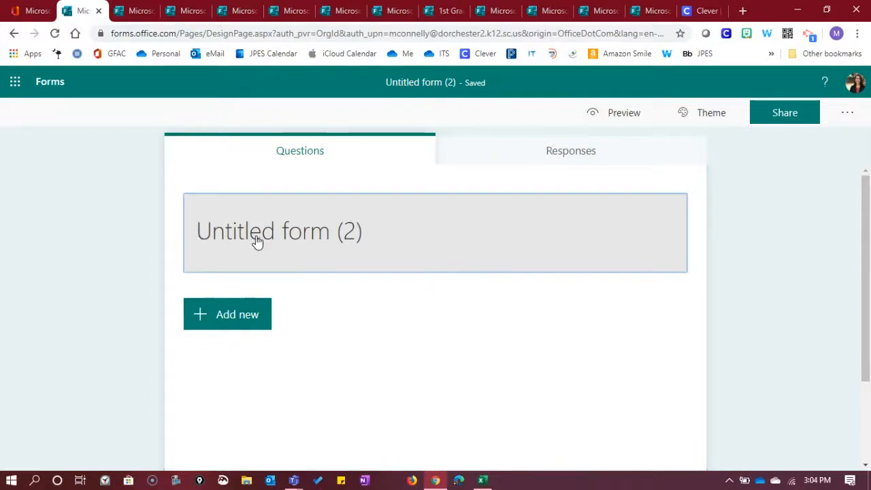
# Step: Title the new form "Distance Learning Check-In" and enter "April 27- May 1" as its description
pyautogui.click(256, 238)
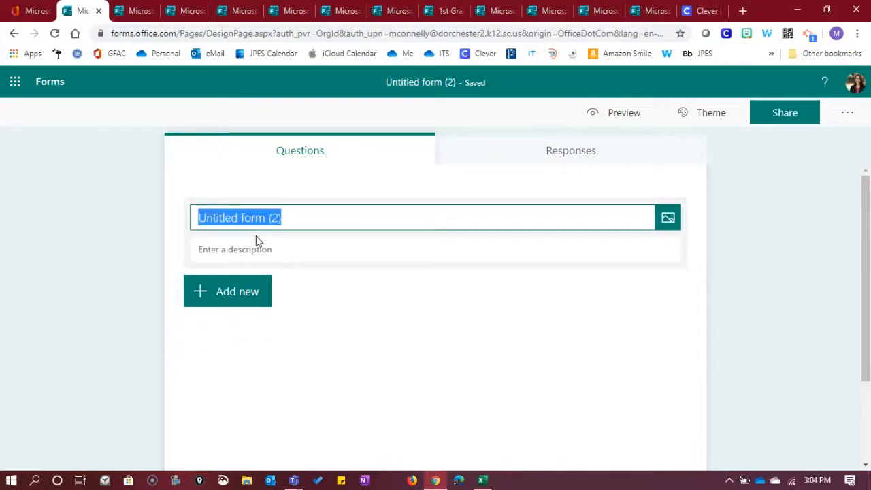
pyautogui.write('Distance Learni')
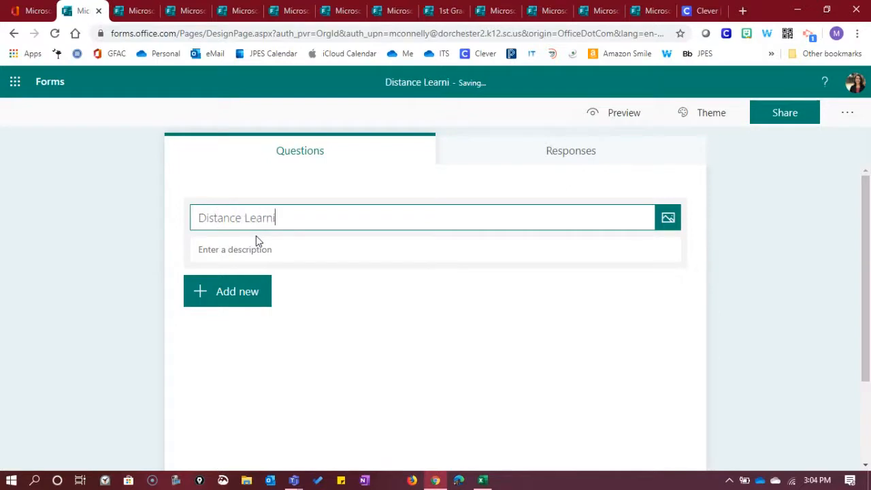
pyautogui.write('ng Check-In')
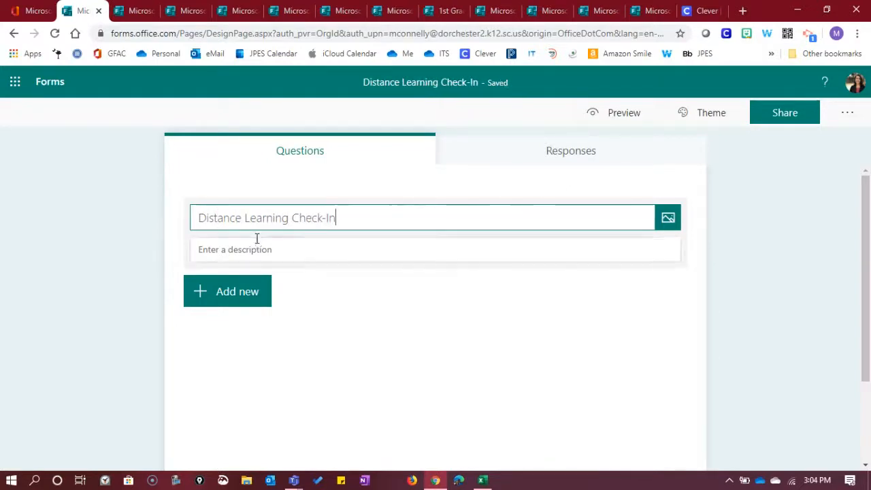
pyautogui.click(257, 245)
pyautogui.write('A')
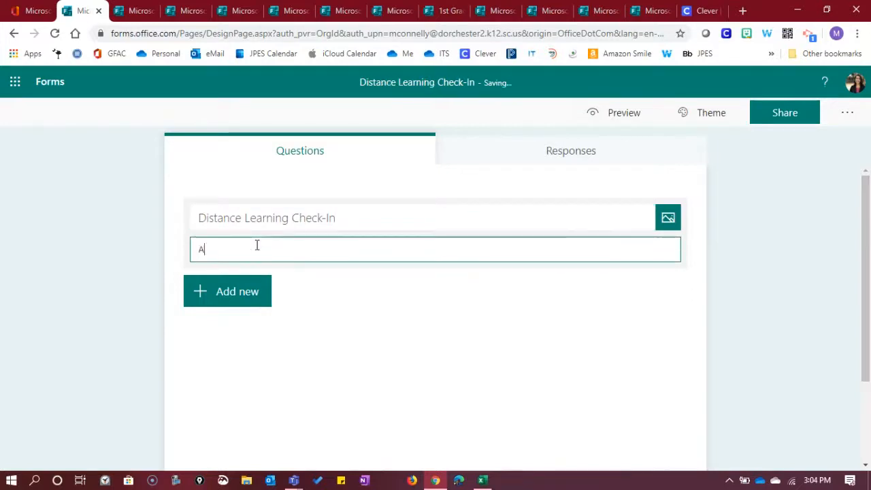
pyautogui.write('pril 27- ')
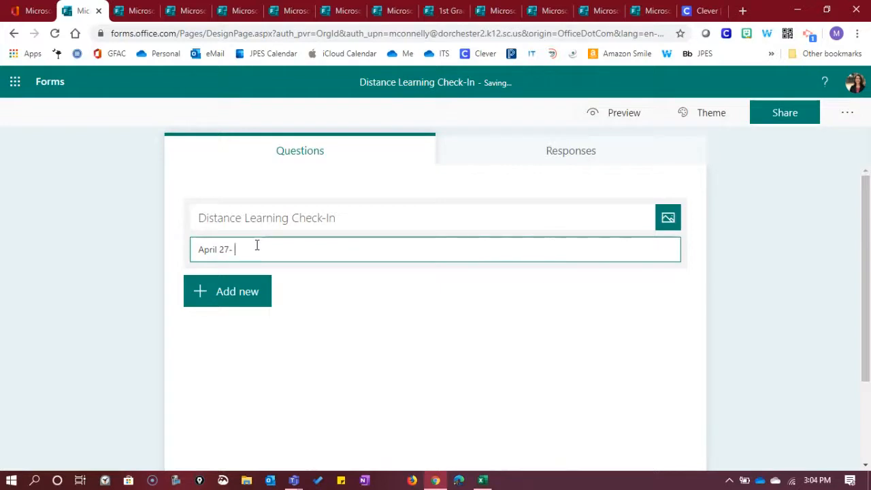
pyautogui.write('May')
pyautogui.write(' 4')
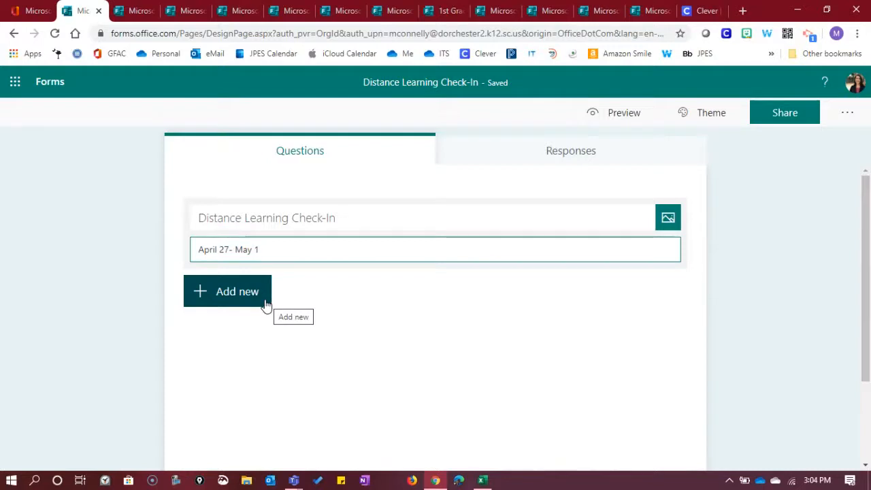
# Step: Search the web images for "computer" and add the picture of the monitor reading "HI!" to the form header
pyautogui.click(670, 220)
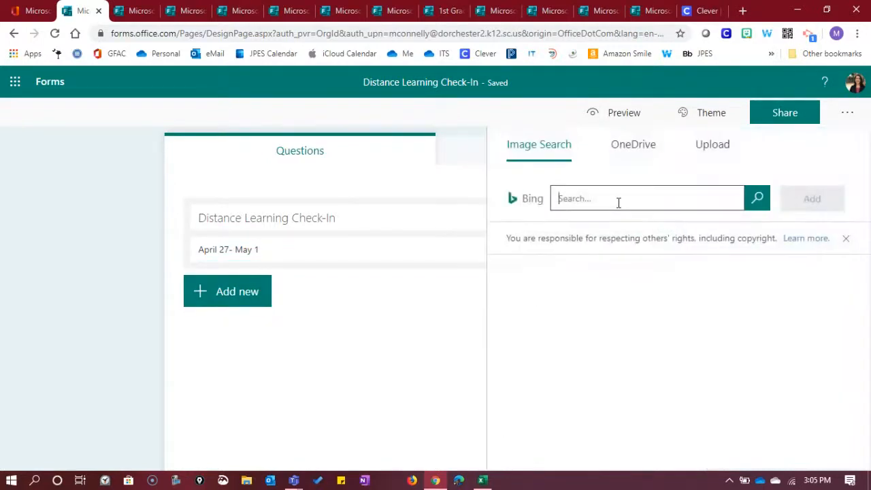
pyautogui.write('s')
pyautogui.press('BackSpace')
pyautogui.write('computer')
pyautogui.press('Return')
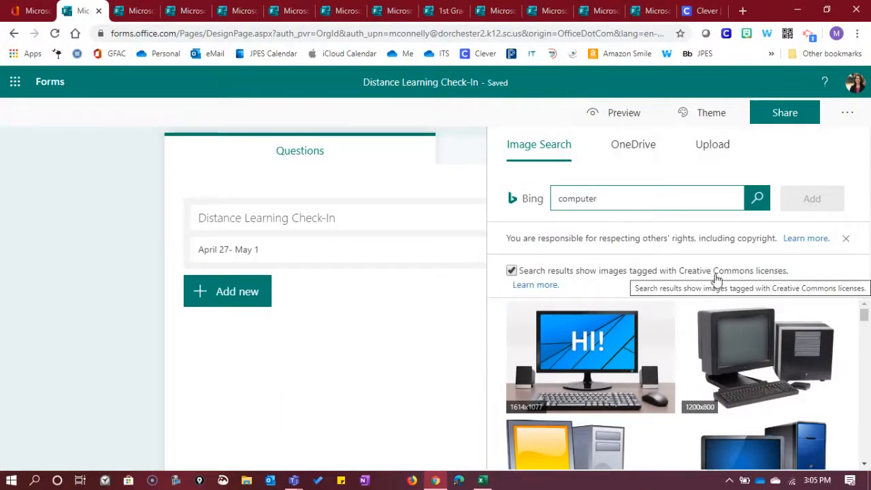
pyautogui.click(632, 364)
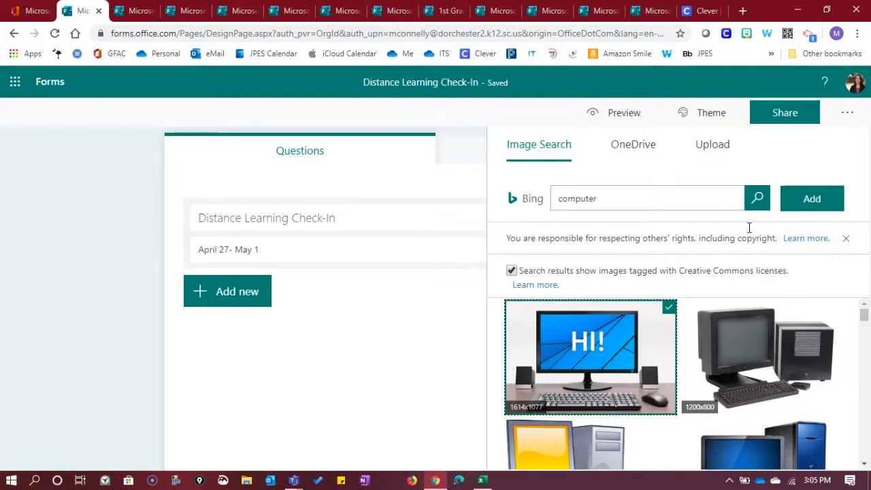
pyautogui.click(810, 209)
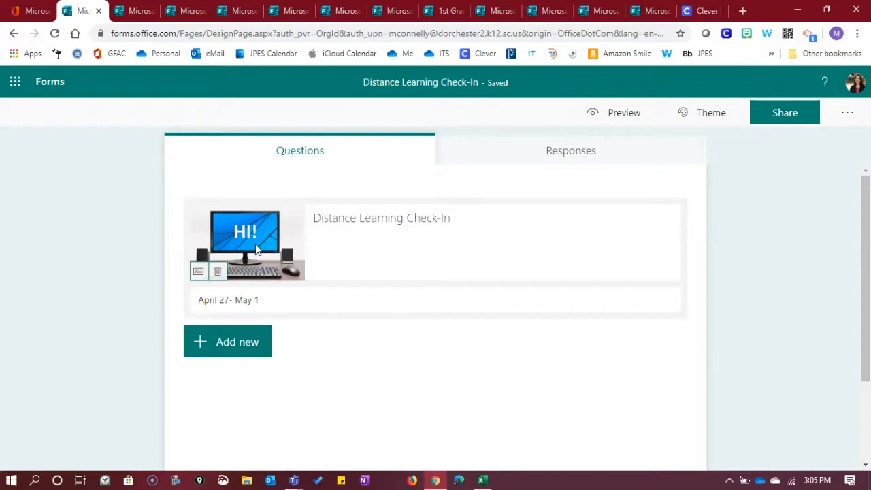
# Step: Add a section to the form and title it "Overall Feelings/Experiences"
pyautogui.click(222, 347)
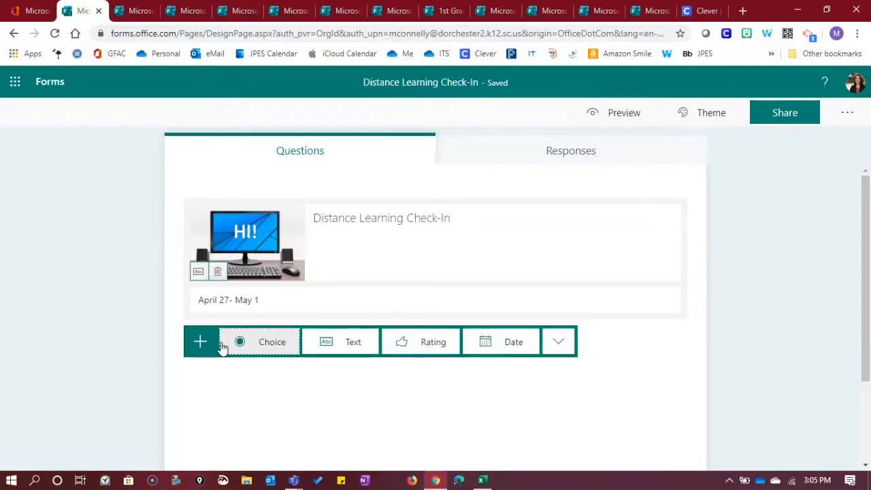
pyautogui.click(562, 349)
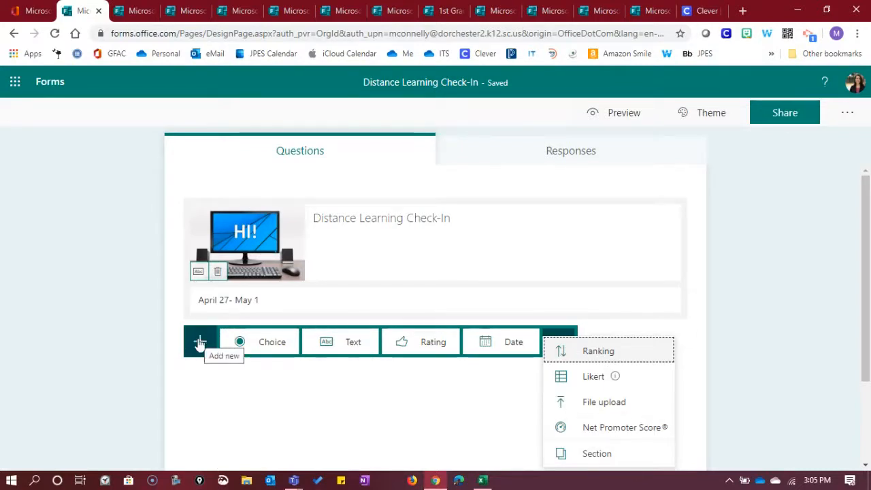
pyautogui.click(622, 461)
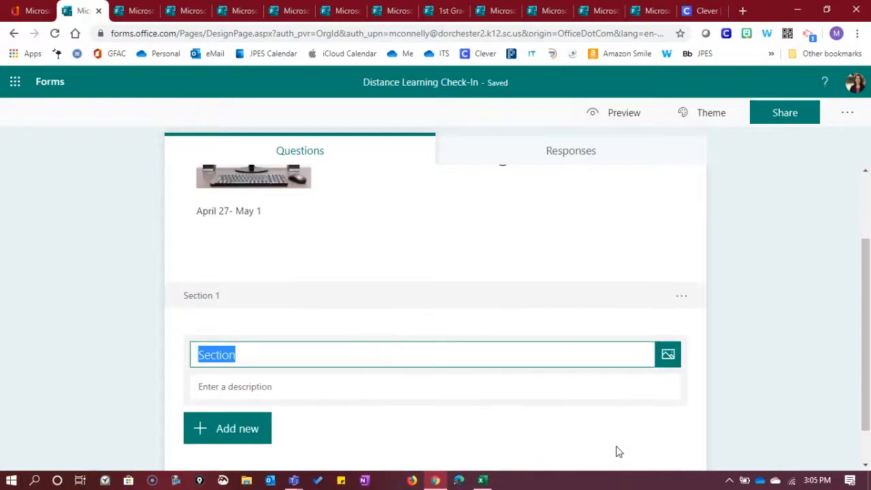
pyautogui.write('Overall')
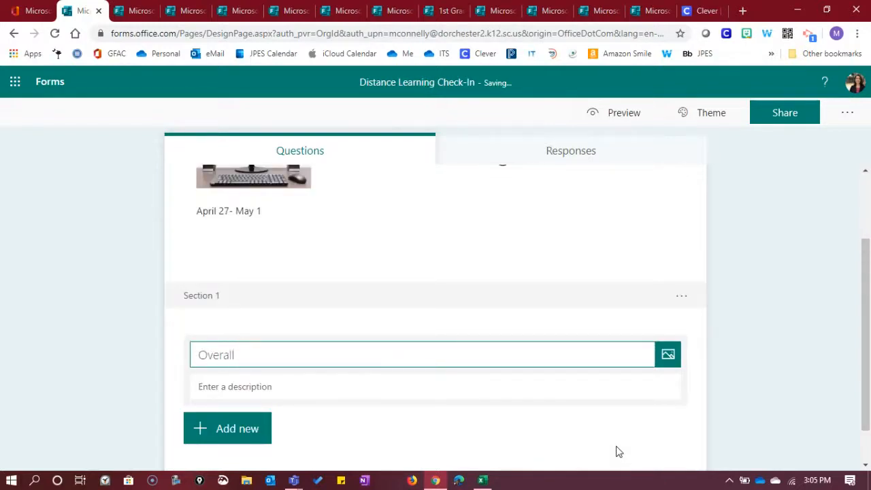
pyautogui.write(' Feelings/Experiences')
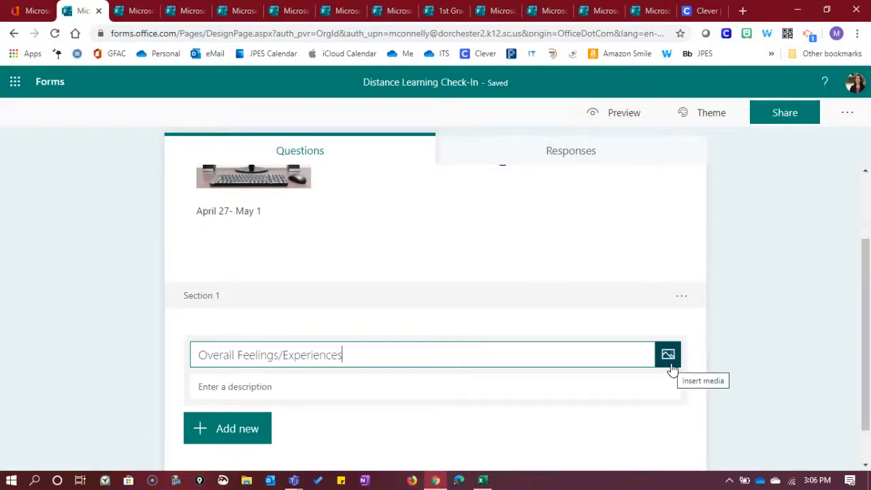
pyautogui.click(303, 386)
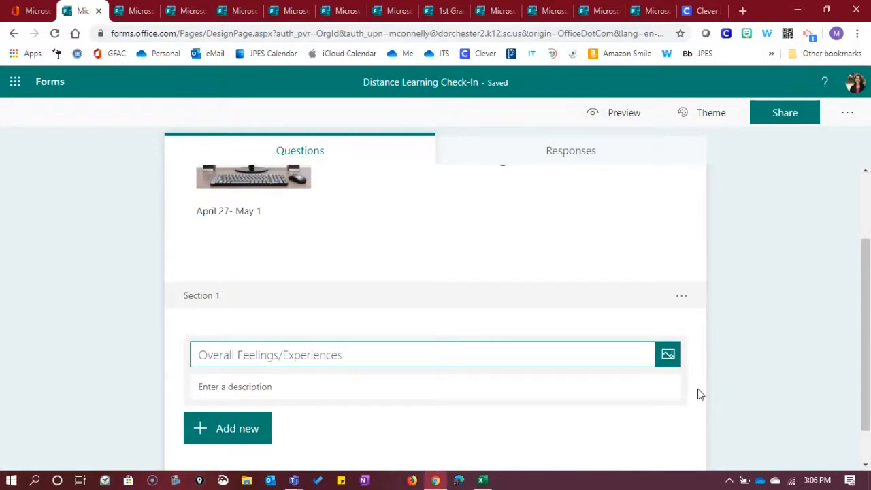
# Step: Add a Rating question to the section and look through its level and symbol choices, keeping 5 levels and Star
pyautogui.scroll(-1, 701, 394)
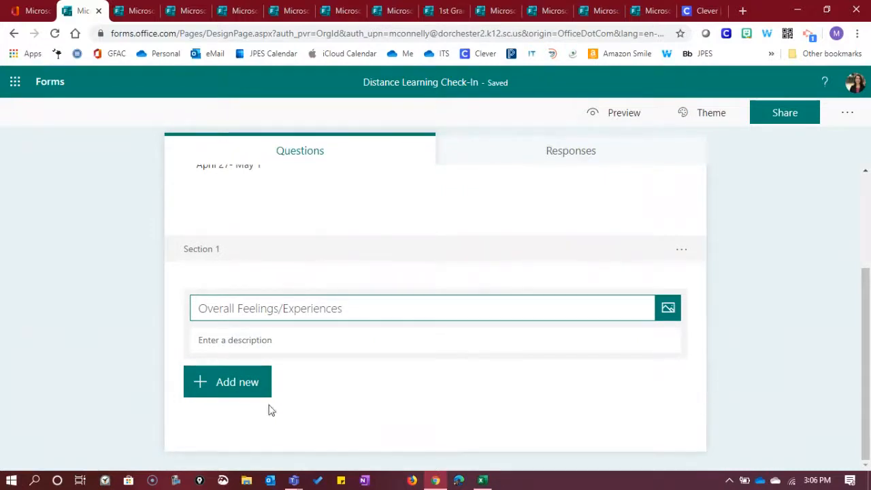
pyautogui.click(235, 388)
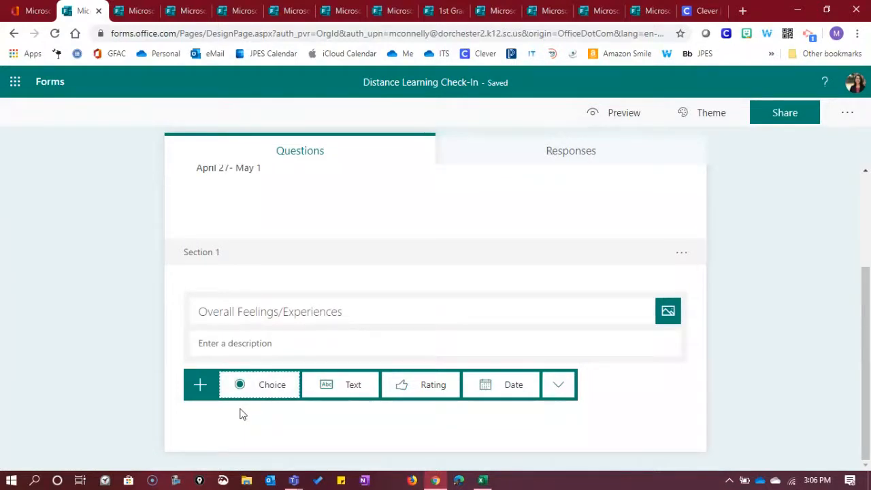
pyautogui.click(427, 390)
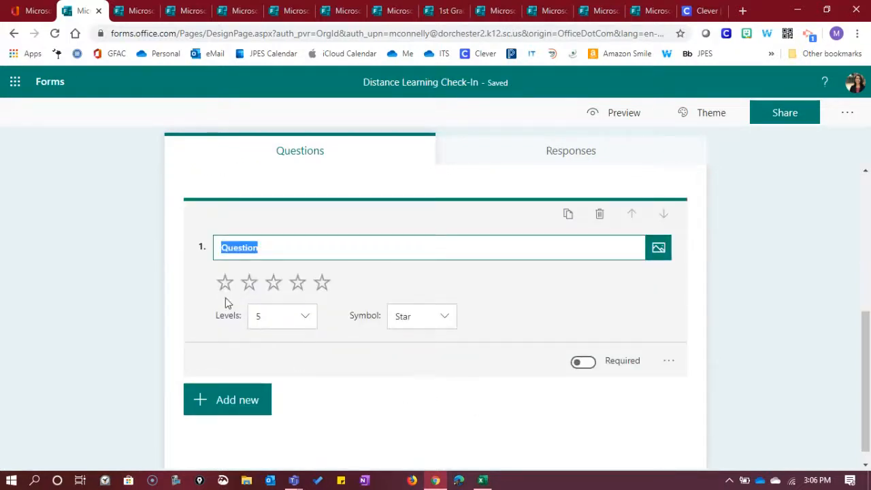
pyautogui.click(305, 318)
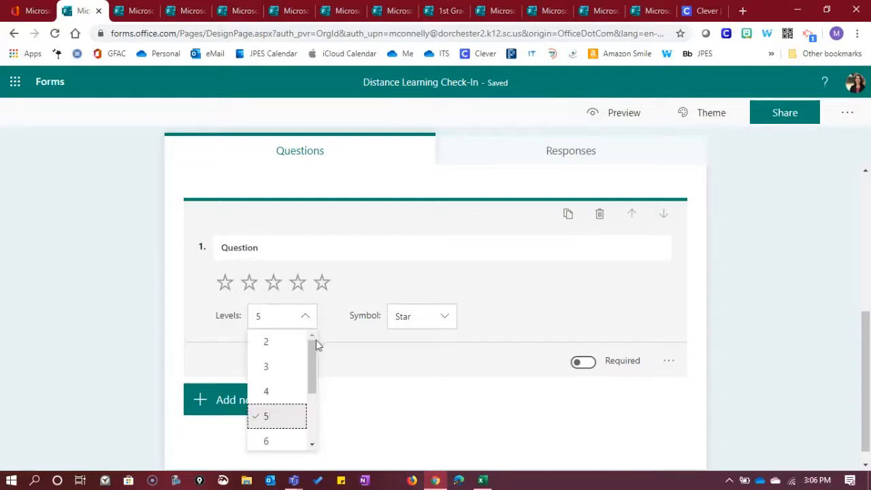
pyautogui.moveTo(313, 355); pyautogui.dragTo(315, 421)
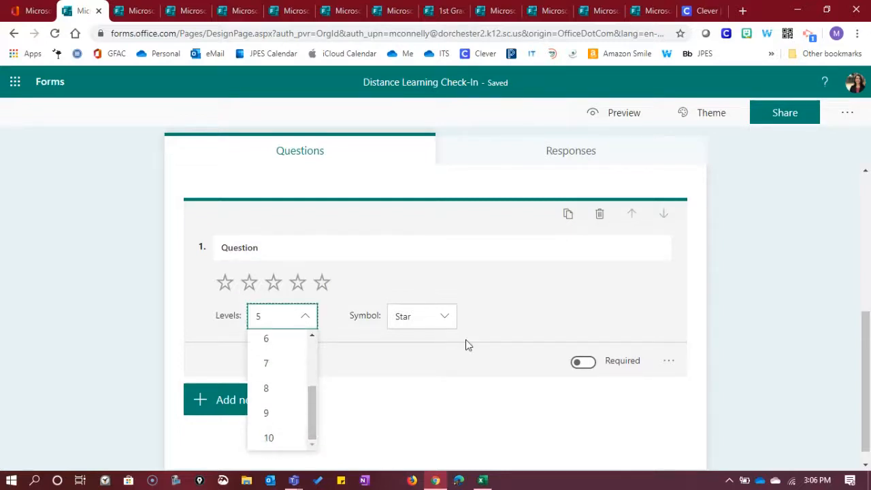
pyautogui.click(447, 317)
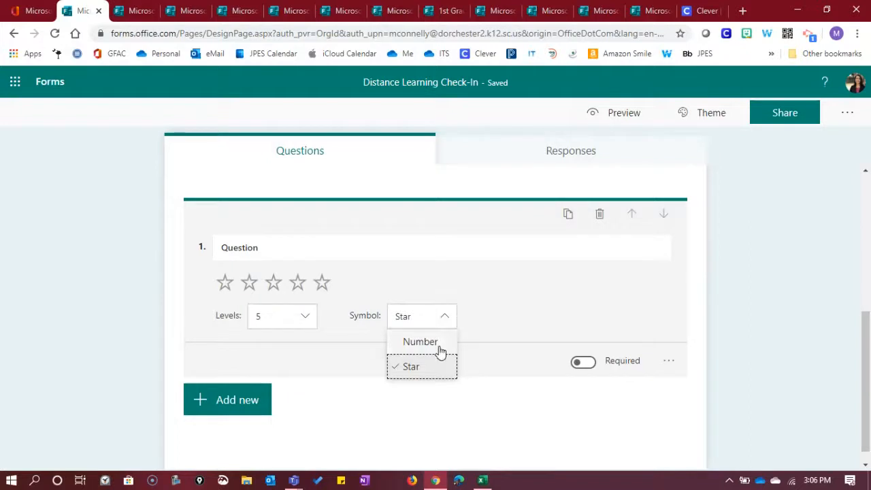
pyautogui.click(409, 427)
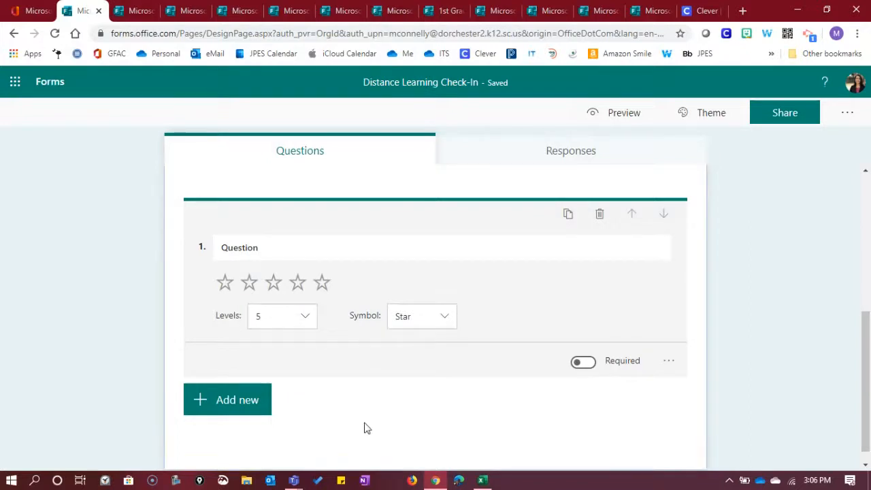
# Step: Enter "How are you feeling about this weeks assignments." as the rating question's text
pyautogui.click(272, 243)
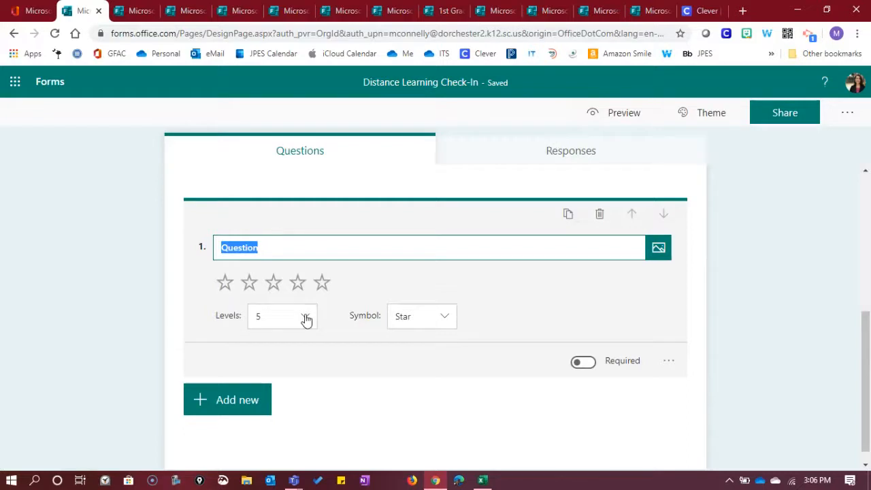
pyautogui.write('How ')
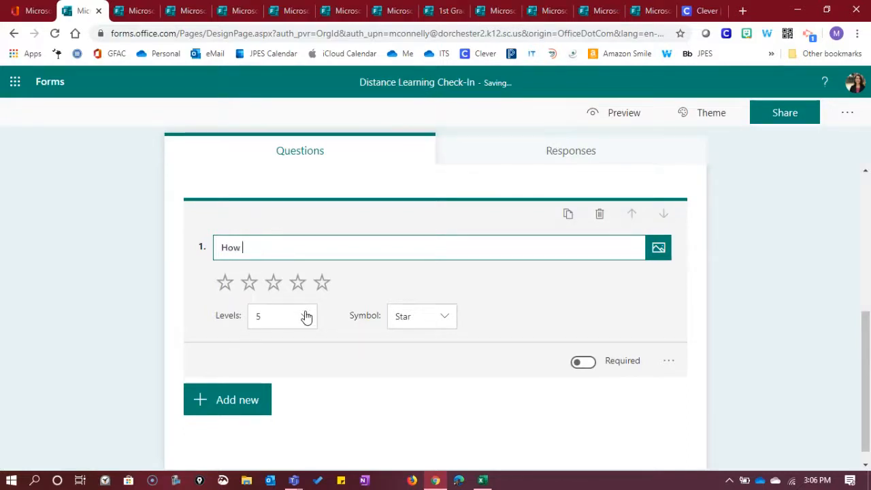
pyautogui.write('are you fe')
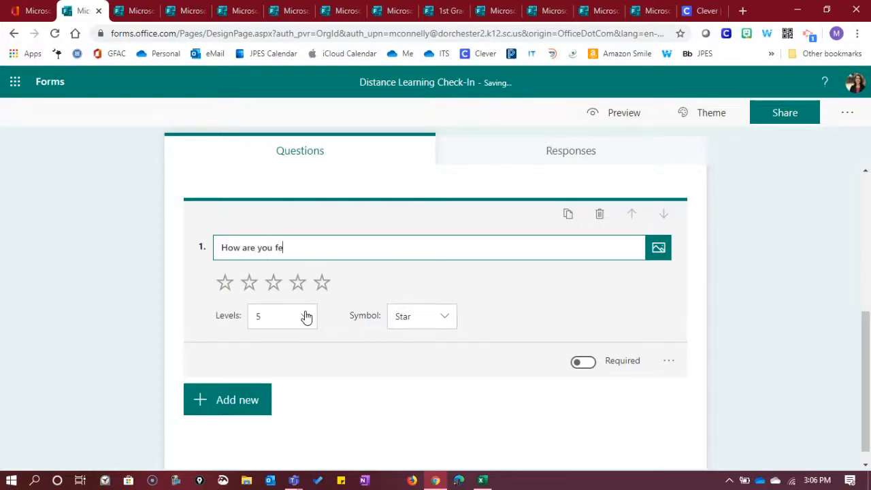
pyautogui.write('eling about this')
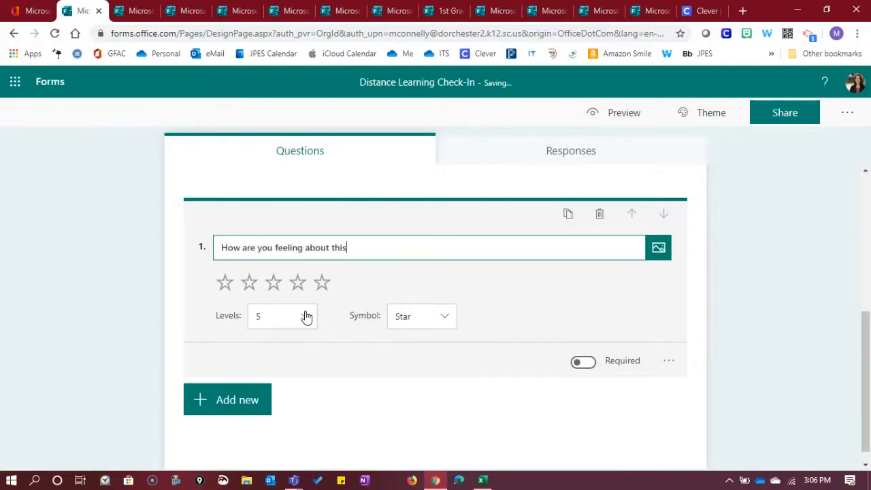
pyautogui.write(' weeks assignments.')
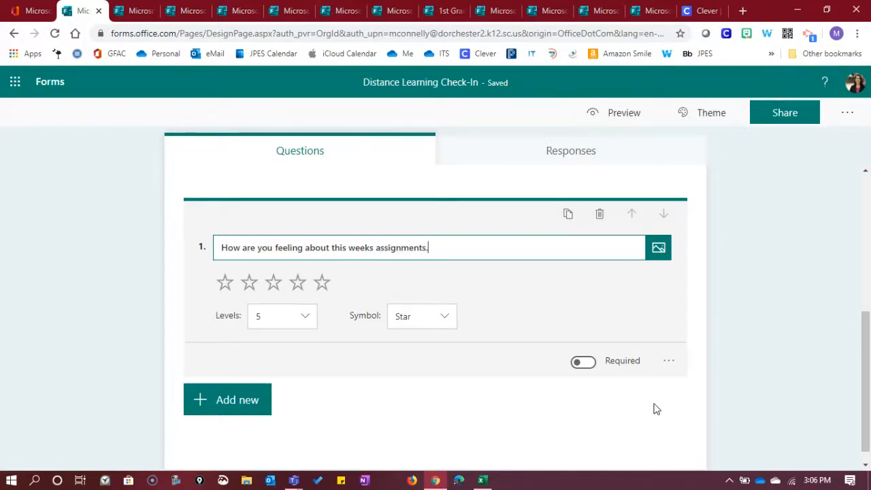
# Step: Add a subtitle to the rating question reading "1= not great: 5= Really good!"
pyautogui.click(670, 363)
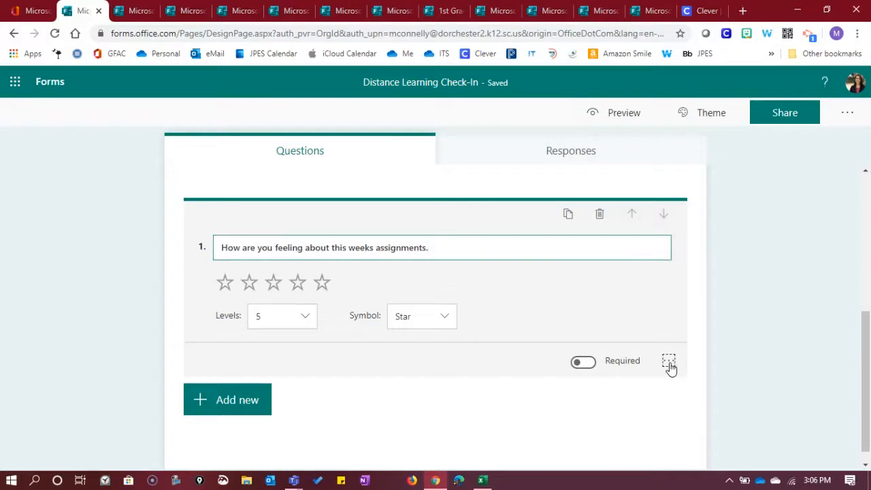
pyautogui.click(681, 378)
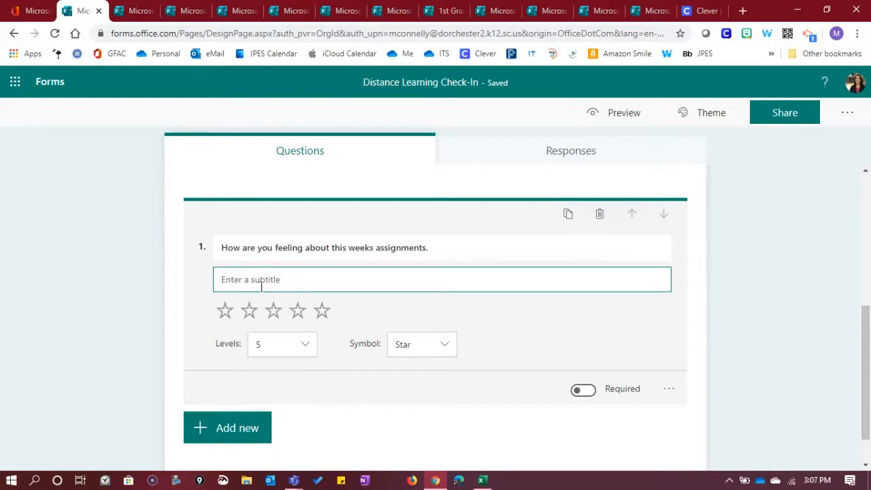
pyautogui.write('1')
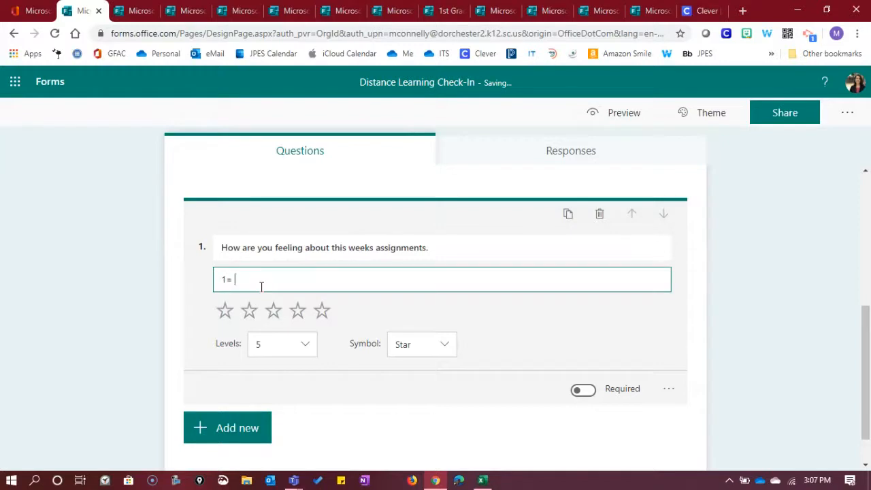
pyautogui.write('= not great')
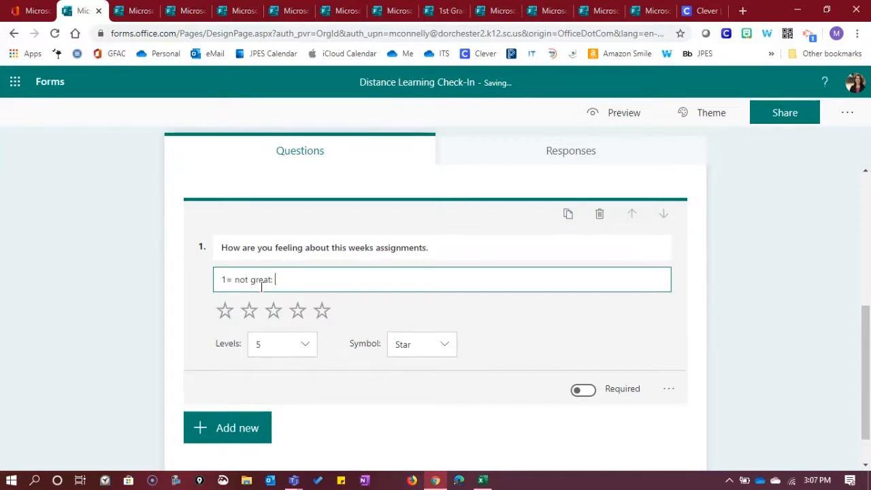
pyautogui.write(': 5=')
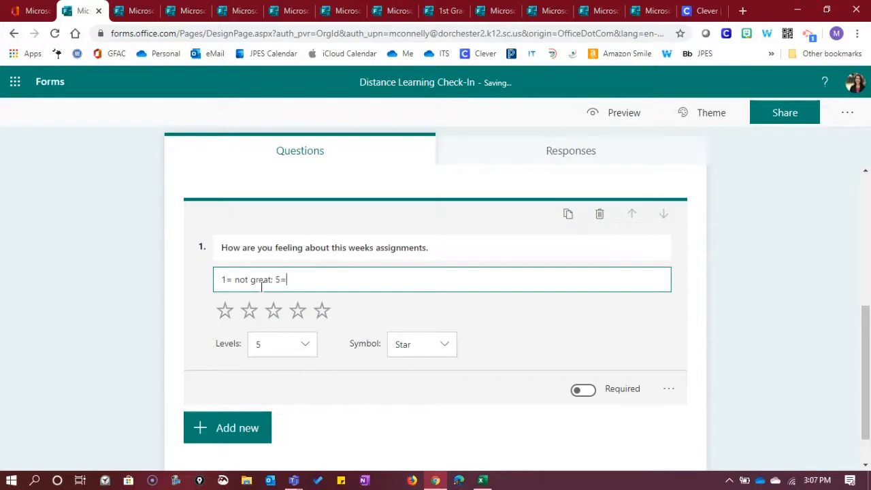
pyautogui.write(' Really')
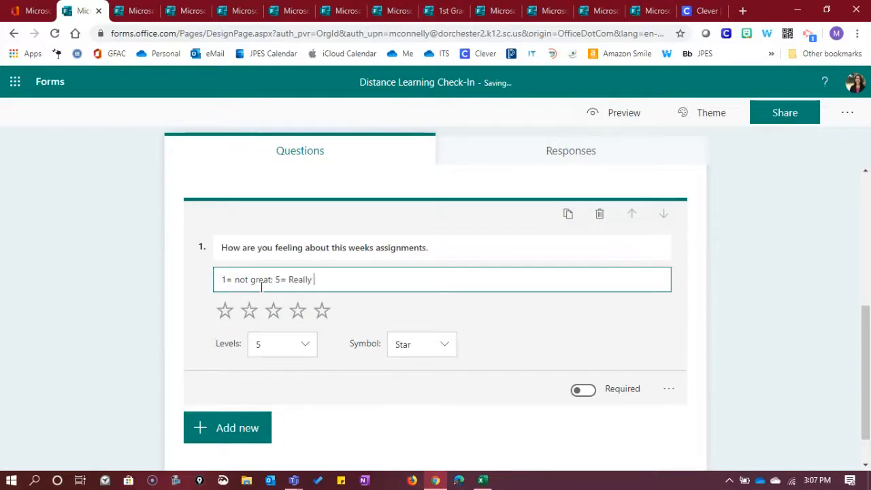
pyautogui.write(' good!')
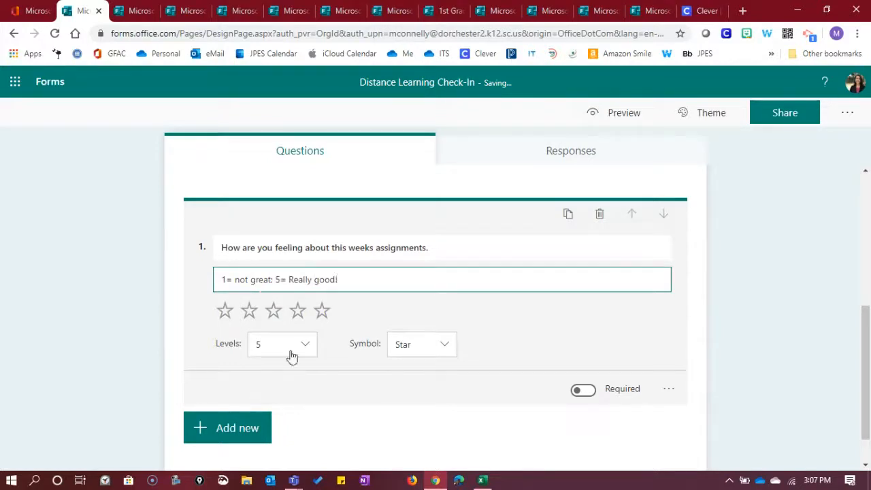
# Step: Make the rating question about this week's assignments required
pyautogui.click(475, 459)
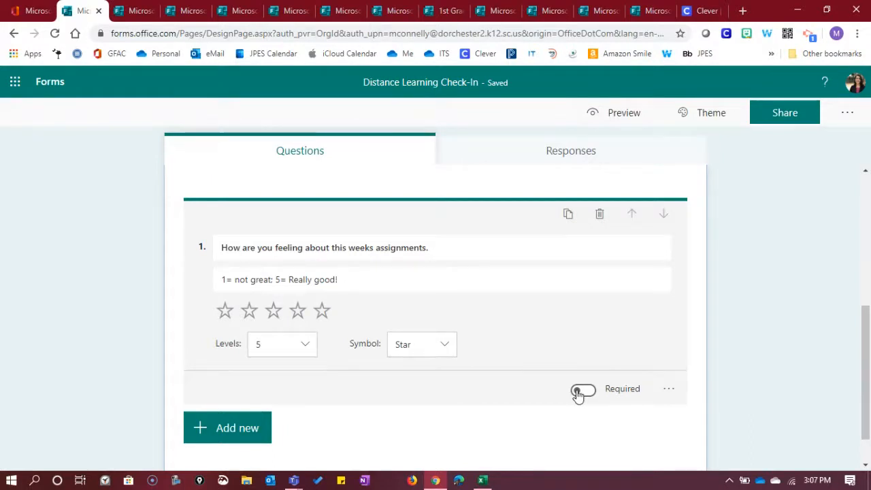
pyautogui.click(578, 393)
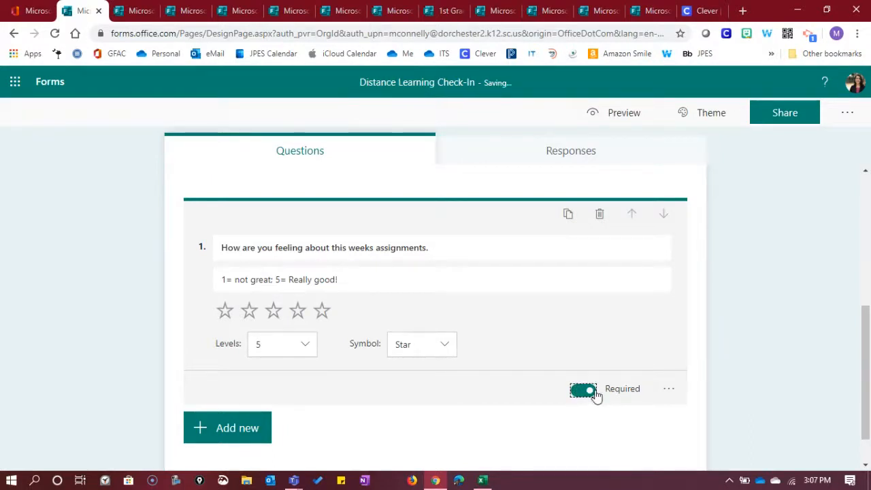
# Step: Add a Ranking question below the rating question with the text "How much time did each assignment take?"
pyautogui.scroll(-1, 574, 426)
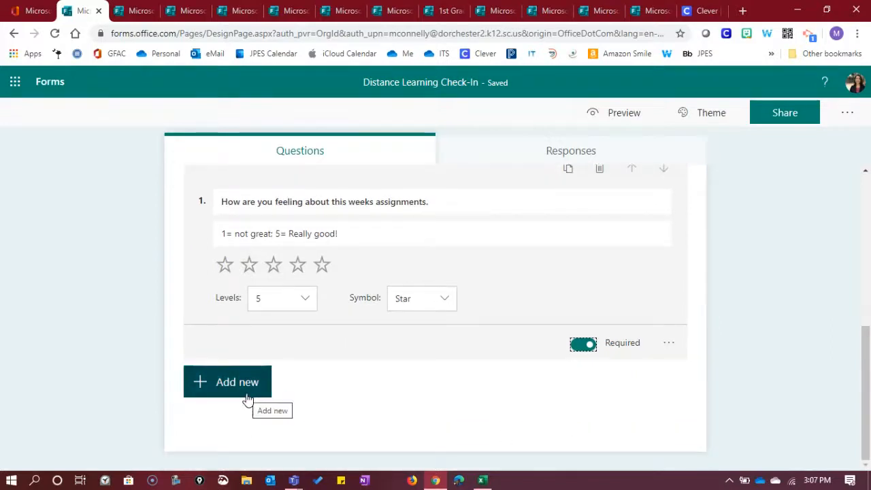
pyautogui.click(248, 400)
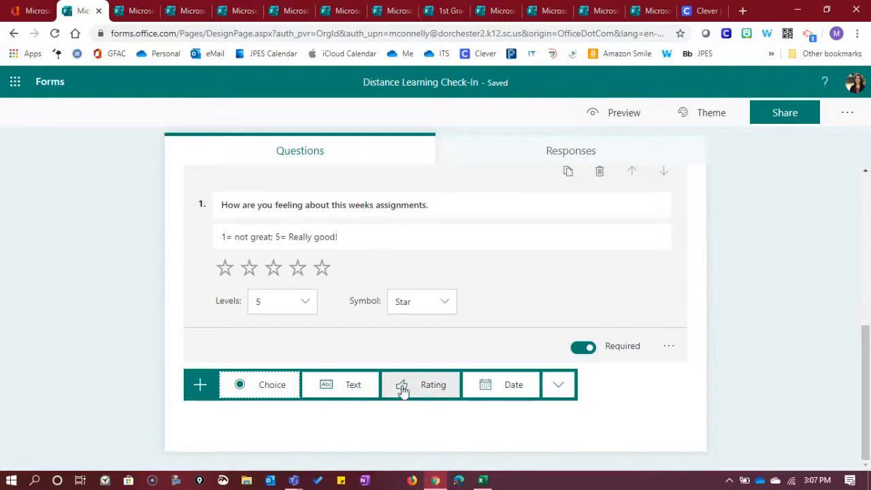
pyautogui.click(560, 388)
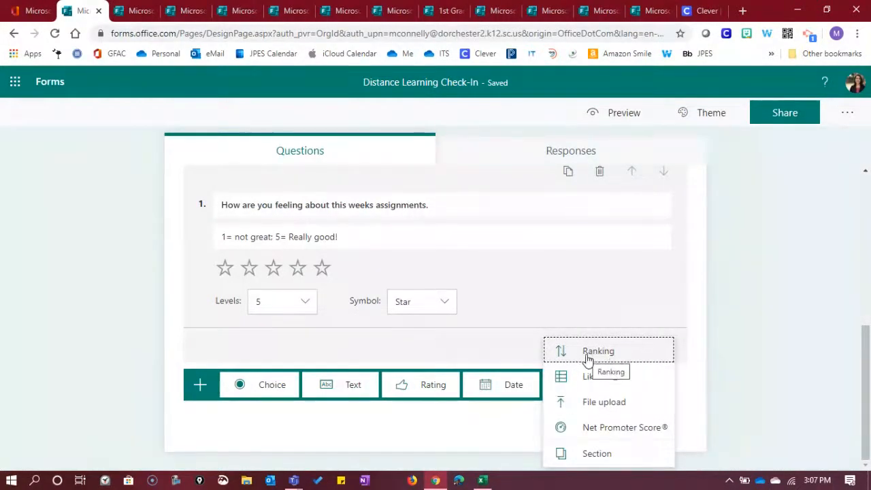
pyautogui.click(588, 354)
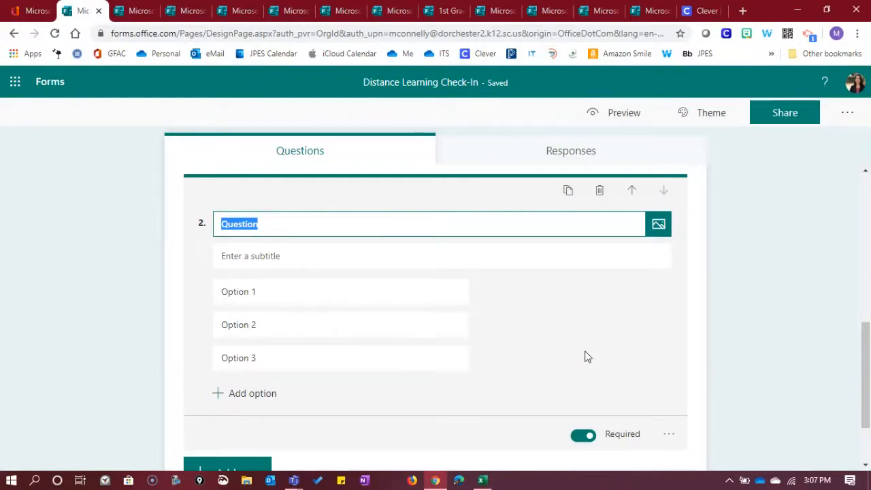
pyautogui.write('How much ti')
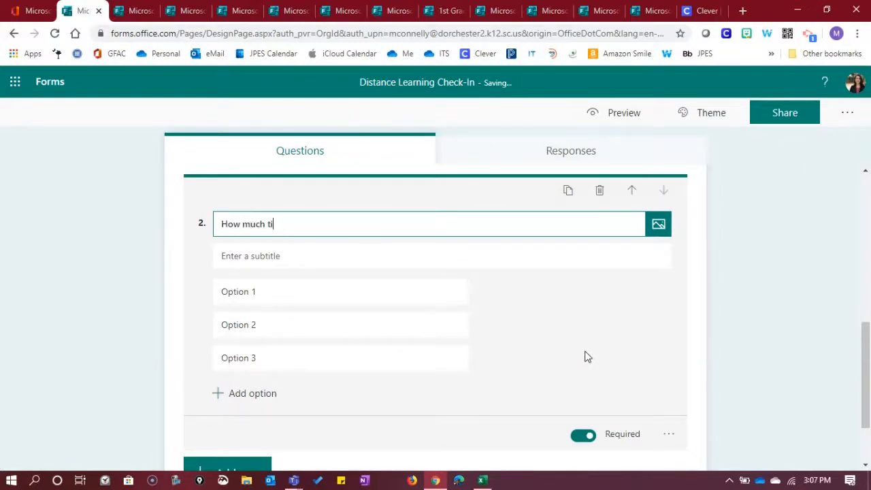
pyautogui.write('me did each assignment take?')
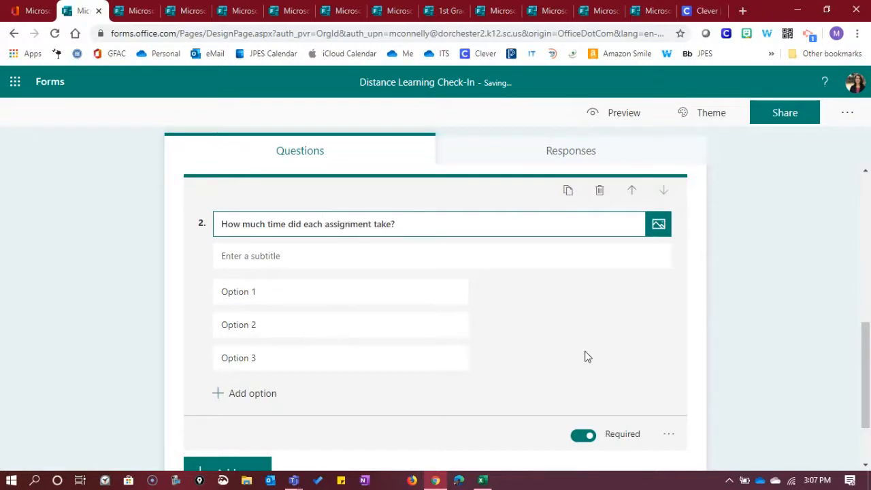
# Step: Set the ranking question's subtitle to "Assignments at the top took the longest amount of time. Assignments at the bottom the least amount of time."
pyautogui.click(376, 258)
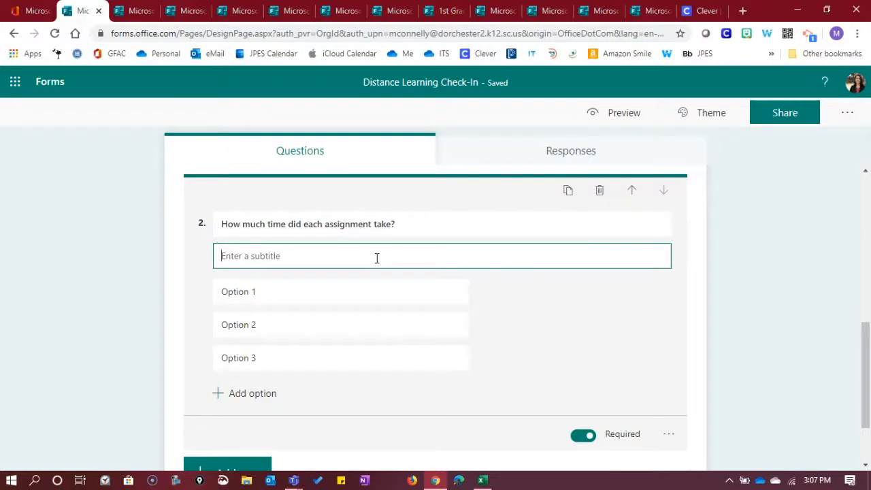
pyautogui.write('Assignem')
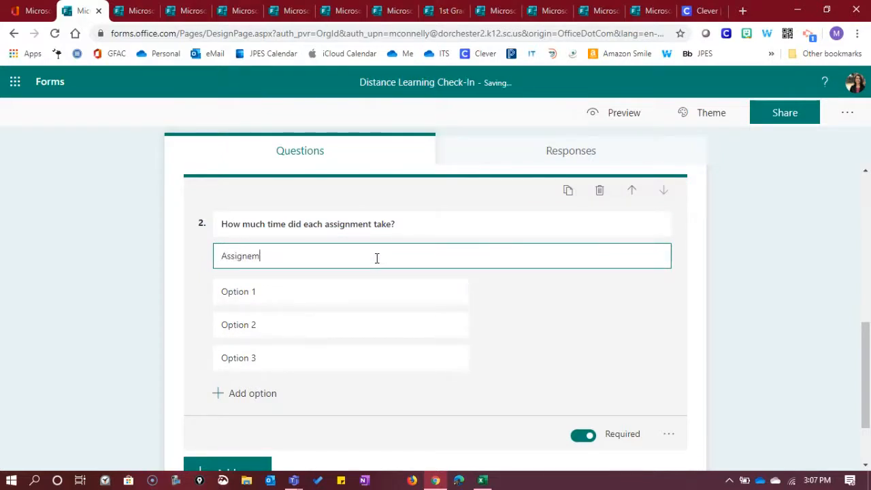
pyautogui.press('BackSpace')
pyautogui.press('BackSpace')
pyautogui.write('ments at the top took the long')
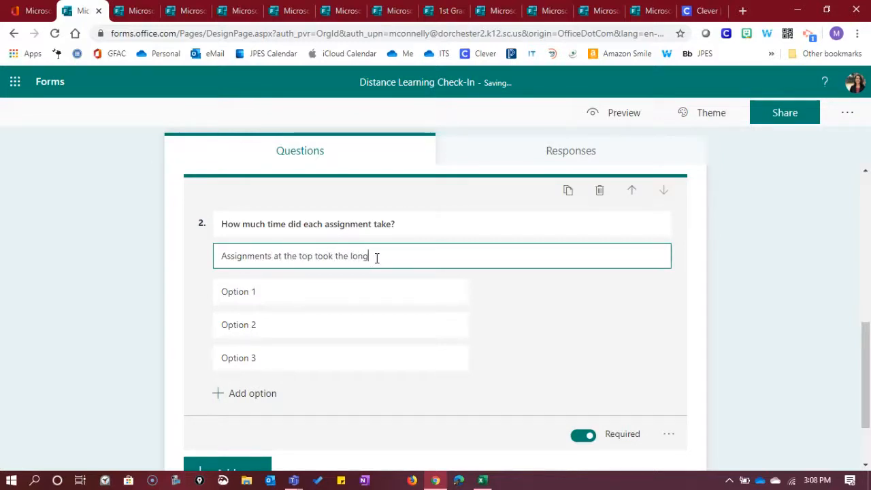
pyautogui.write('est amount of time')
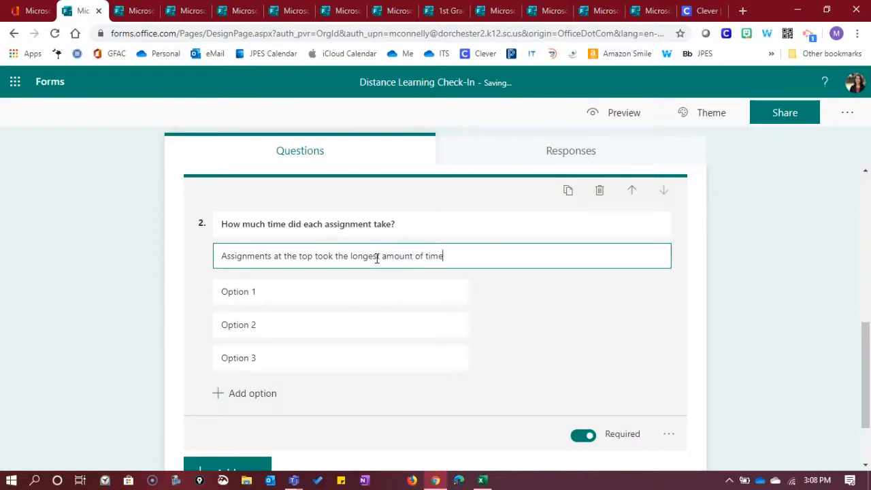
pyautogui.write('.  Assignm')
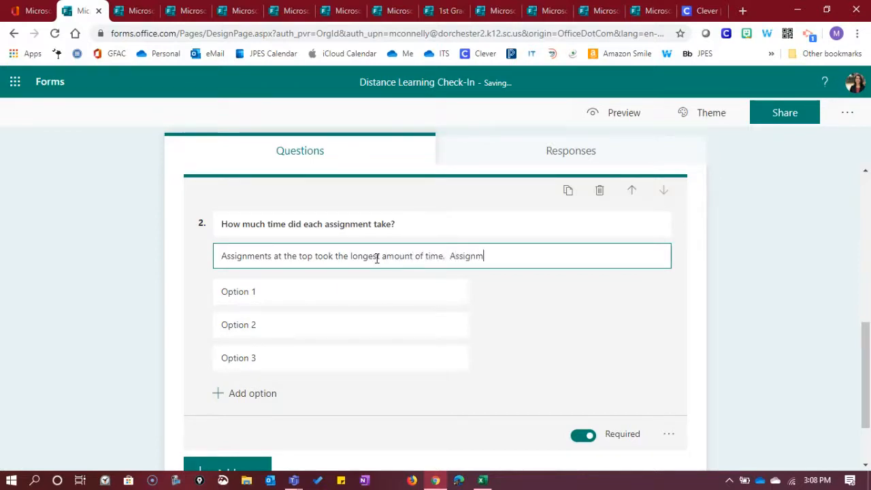
pyautogui.write('ents')
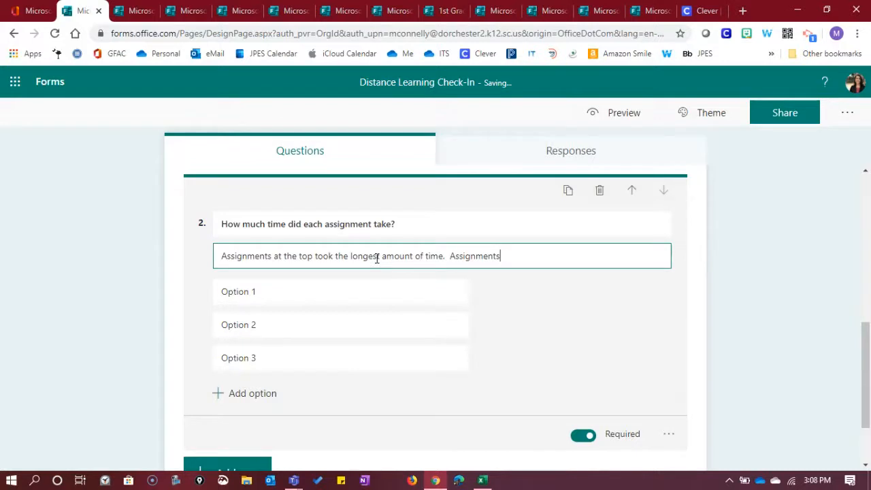
pyautogui.write(' at the boo')
pyautogui.press('BackSpace')
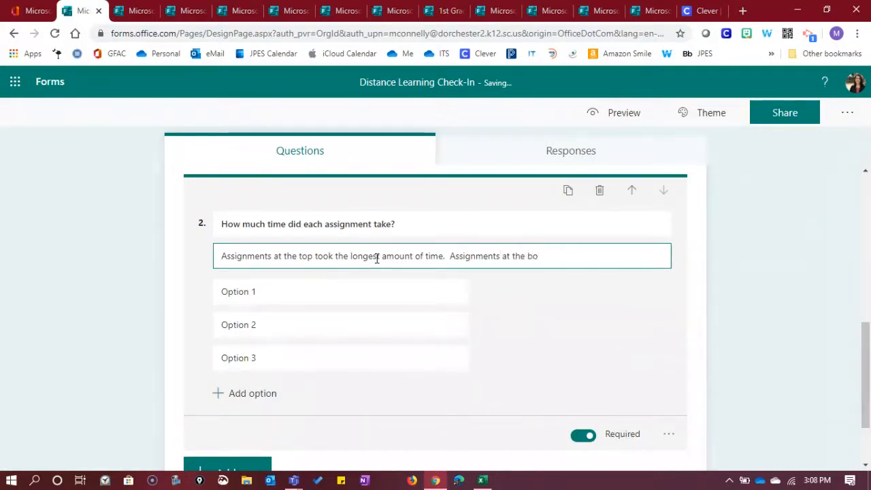
pyautogui.write('ttom the least amoutn of time.')
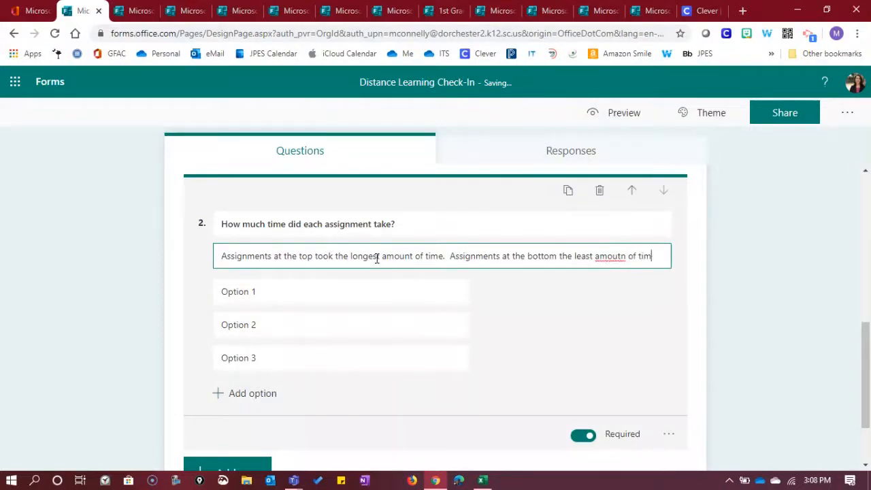
pyautogui.rightClick(607, 256)
pyautogui.click(632, 272)
# Step: Reword the ranking question as "Rank you assignments according to how much time it took to complete them.", correcting the misspelled words
pyautogui.click(223, 224)
pyautogui.hotkey('ctrl', 'a')
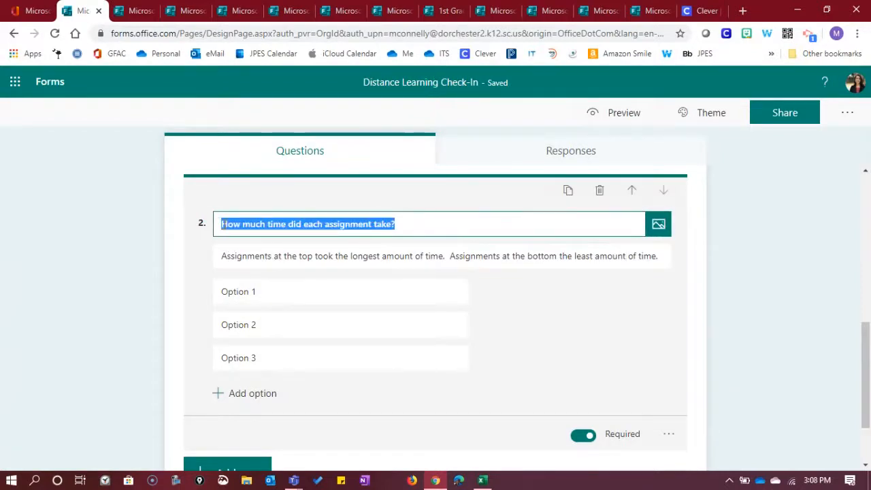
pyautogui.click(221, 224)
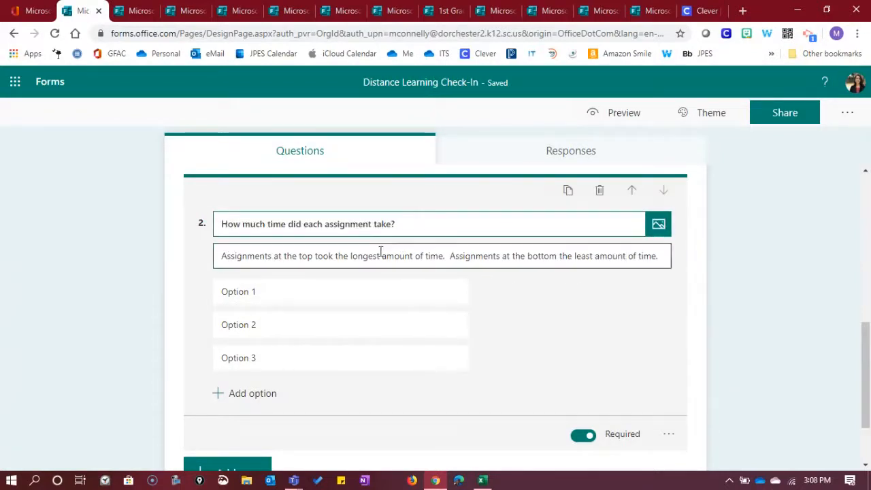
pyautogui.write('Ra')
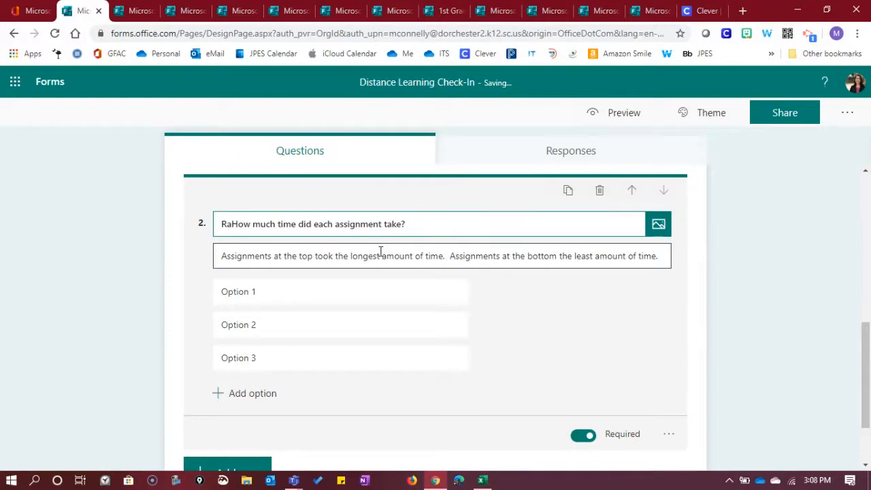
pyautogui.write('nk you assig')
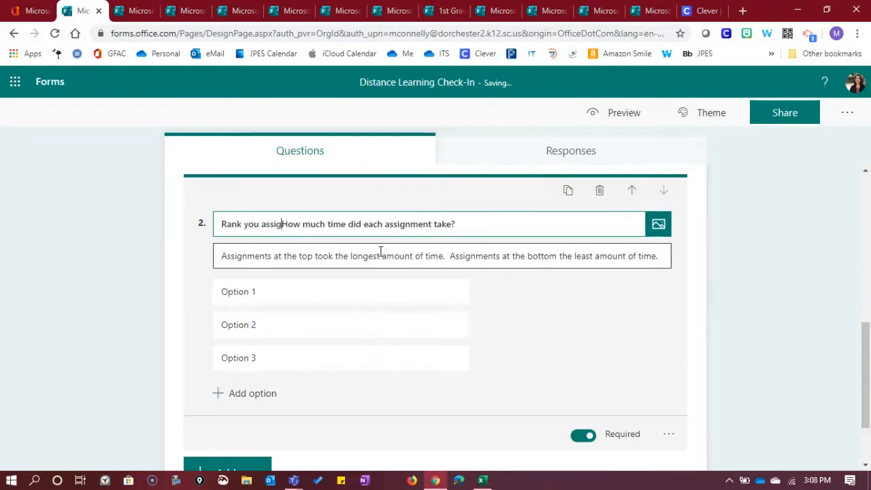
pyautogui.write('nements.')
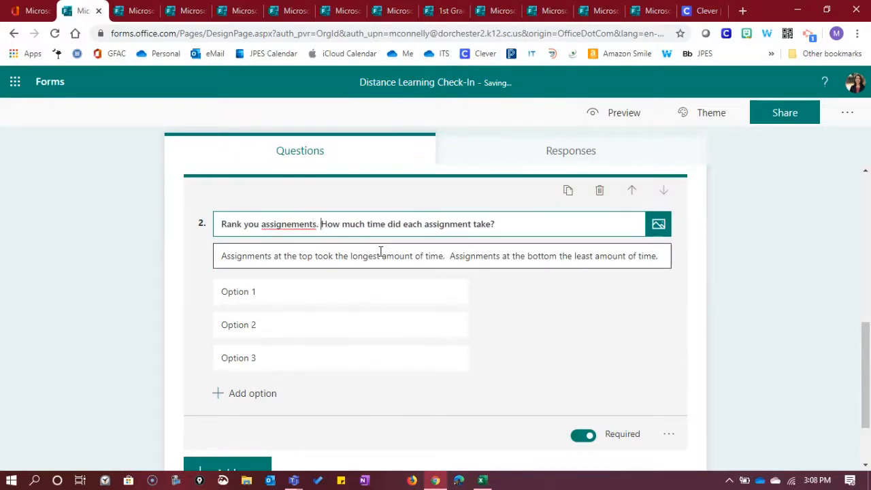
pyautogui.press('Delete')
pyautogui.press('Delete')
pyautogui.press('Delete')
pyautogui.press('Delete')
pyautogui.press('Delete')
pyautogui.press('Delete')
pyautogui.press('Delete')
pyautogui.press('Delete')
pyautogui.press('Delete')
pyautogui.press('Delete')
pyautogui.press('Delete')
pyautogui.press('Delete')
pyautogui.press('Delete')
pyautogui.press('Delete')
pyautogui.press('Delete')
pyautogui.press('Delete')
pyautogui.press('Delete')
pyautogui.press('Delete')
pyautogui.press('Delete')
pyautogui.press('Delete')
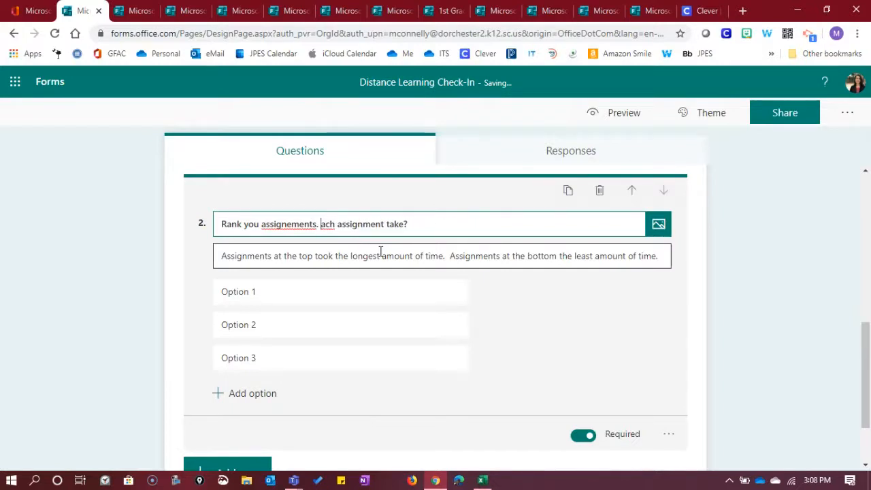
pyautogui.press('Delete')
pyautogui.press('Delete')
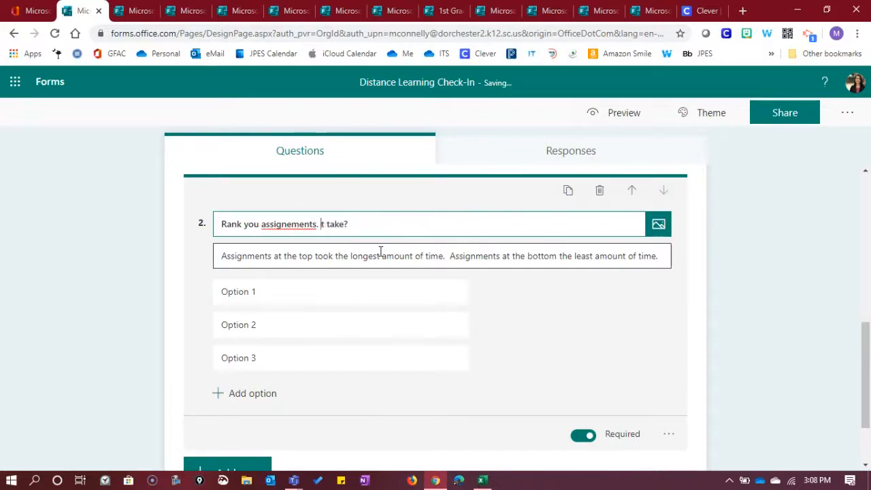
pyautogui.press('BackSpace')
pyautogui.press('BackSpace')
pyautogui.write('accor')
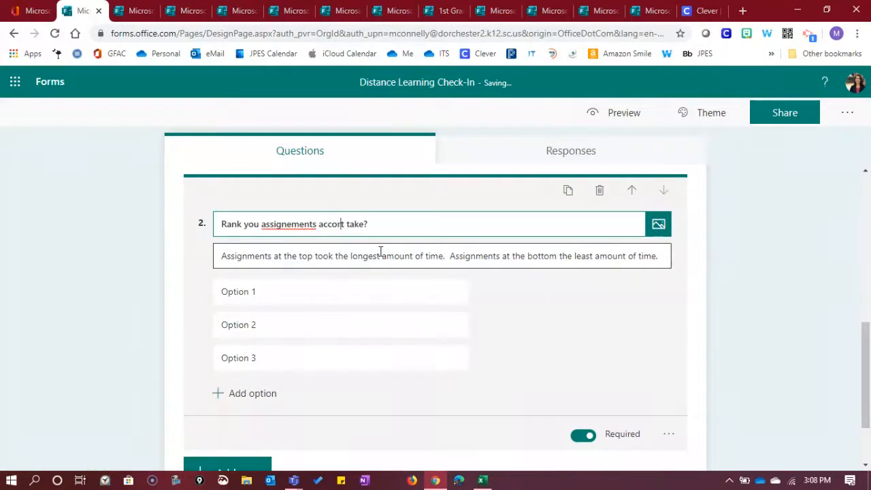
pyautogui.write('ding to how muc')
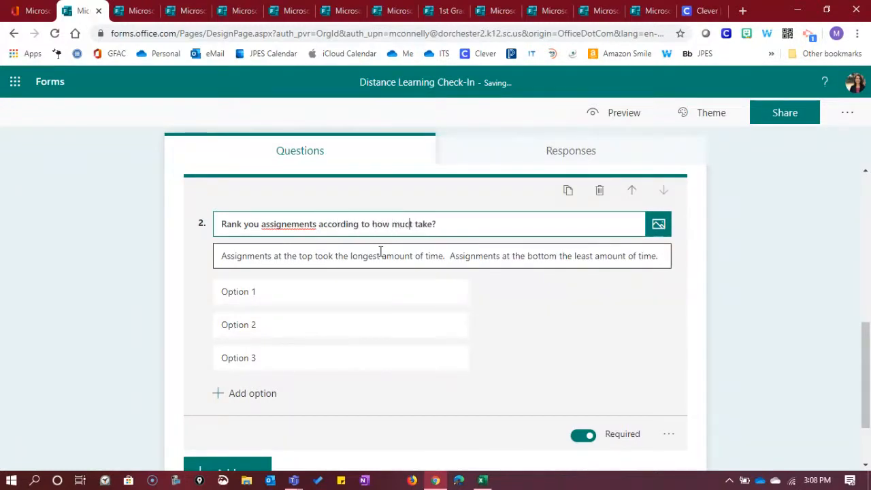
pyautogui.write('h time it took to compelte th')
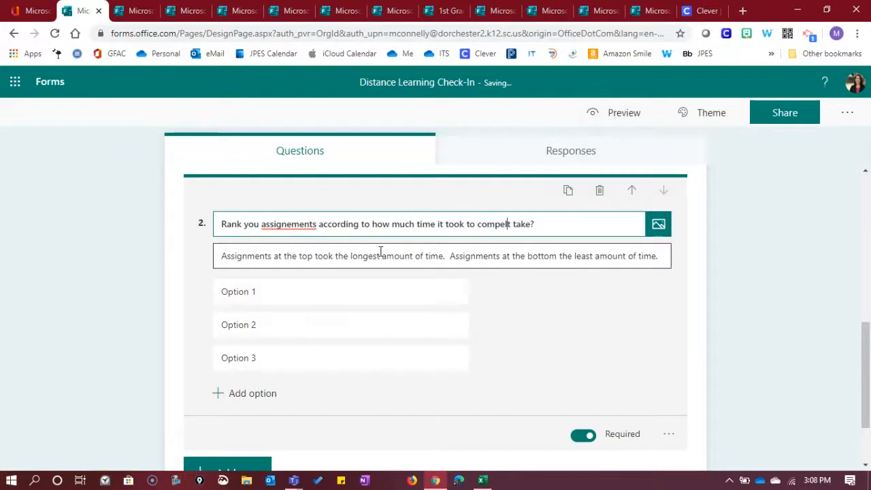
pyautogui.write('em.')
pyautogui.press('Delete')
pyautogui.press('Delete')
pyautogui.press('Delete')
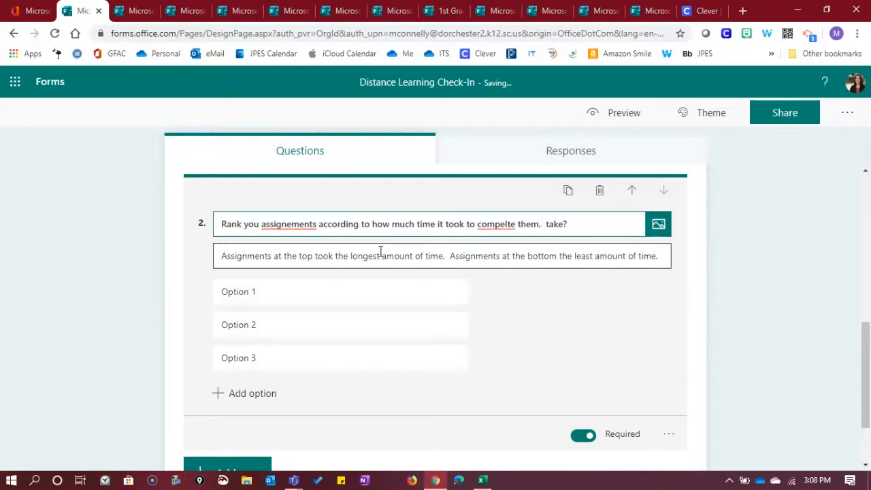
pyautogui.press('Delete')
pyautogui.press('Delete')
pyautogui.press('Delete')
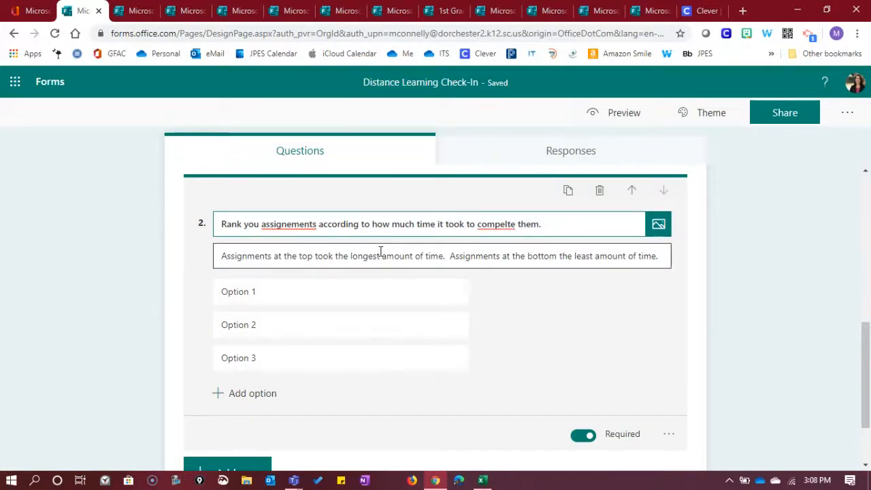
pyautogui.rightClick(287, 225)
pyautogui.click(313, 238)
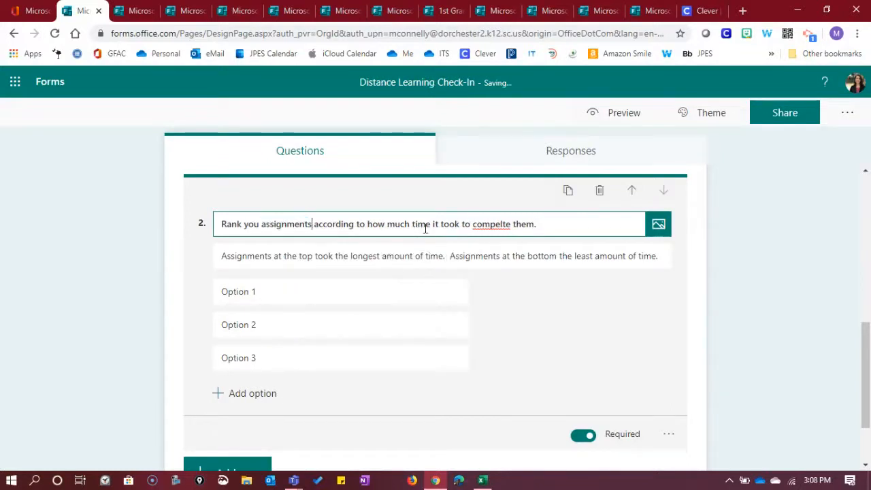
pyautogui.rightClick(478, 225)
pyautogui.click(503, 237)
# Step: Name the ranking question's three options Math, Science and Social Studies, and finish editing the question
pyautogui.click(278, 294)
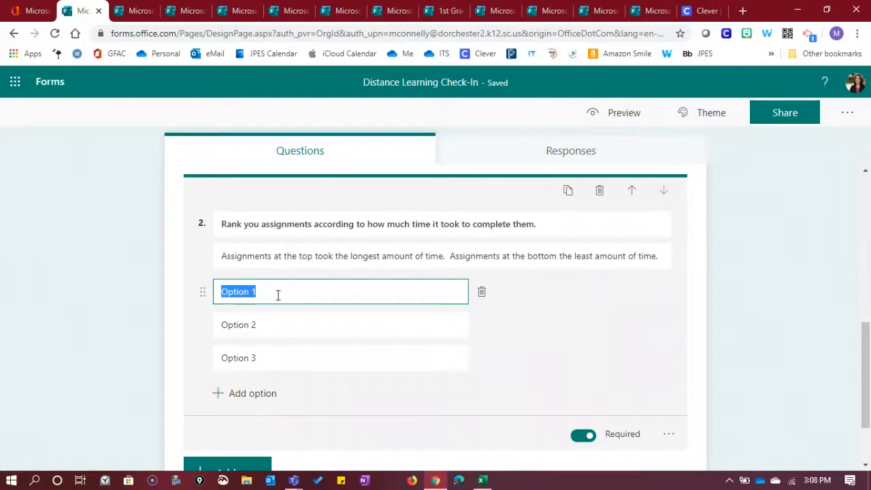
pyautogui.write('Math')
pyautogui.press('Tab')
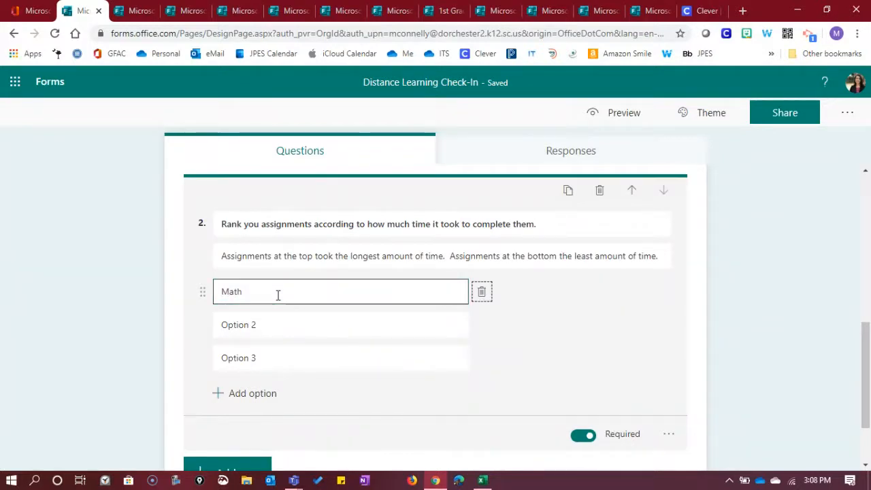
pyautogui.click(288, 323)
pyautogui.write('Science')
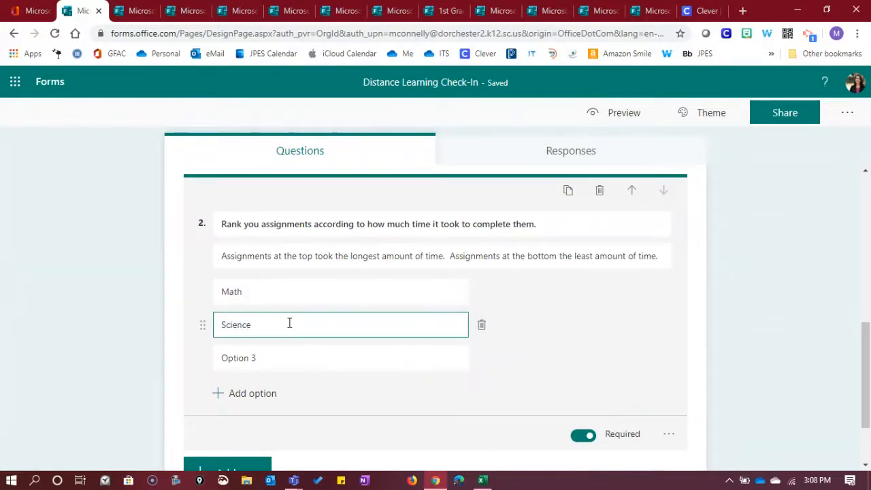
pyautogui.click(272, 364)
pyautogui.write('Sc')
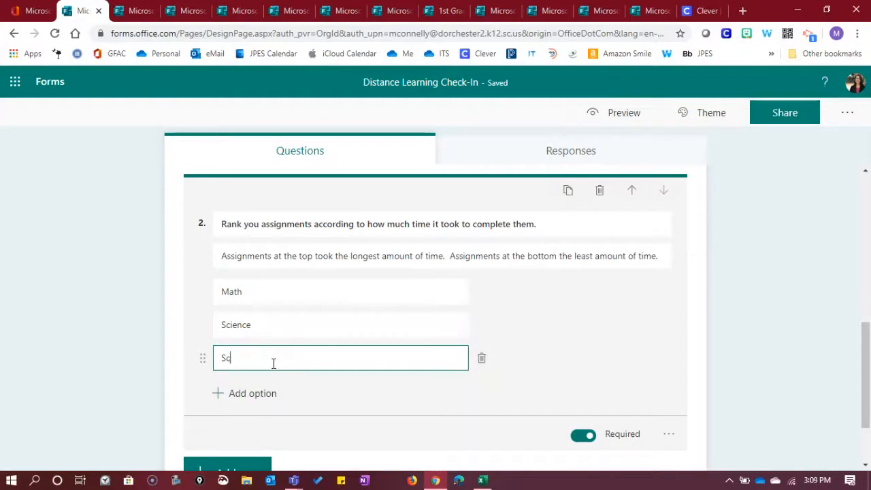
pyautogui.write('cial Studies')
pyautogui.click(714, 329)
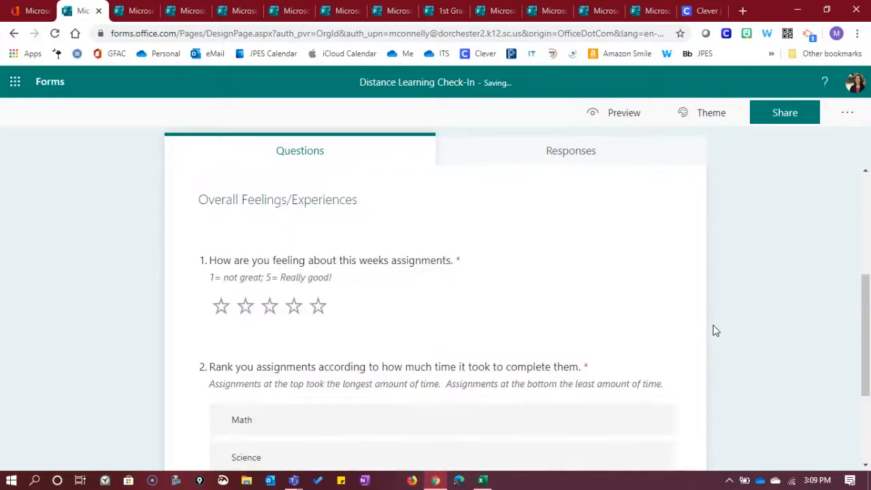
pyautogui.scroll(-2, 714, 329)
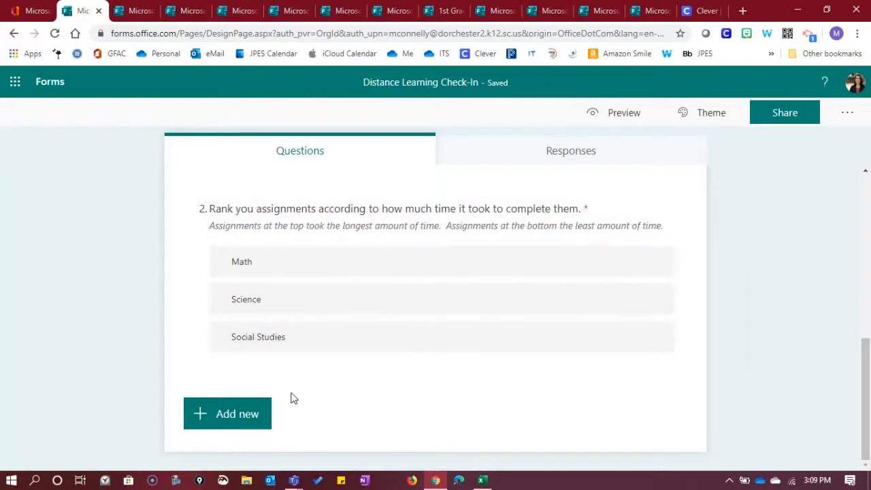
# Step: Add a Text question below the ranking question
pyautogui.scroll(4, 326, 396)
pyautogui.scroll(-1, 327, 395)
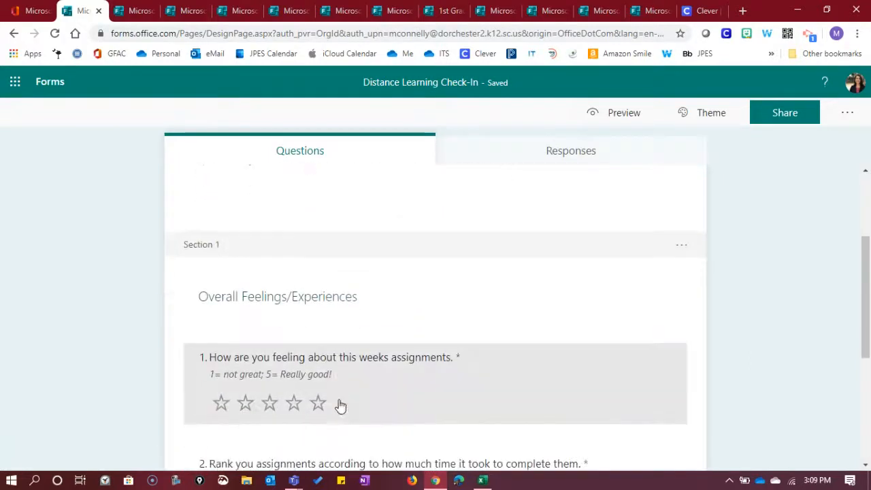
pyautogui.scroll(-4, 418, 401)
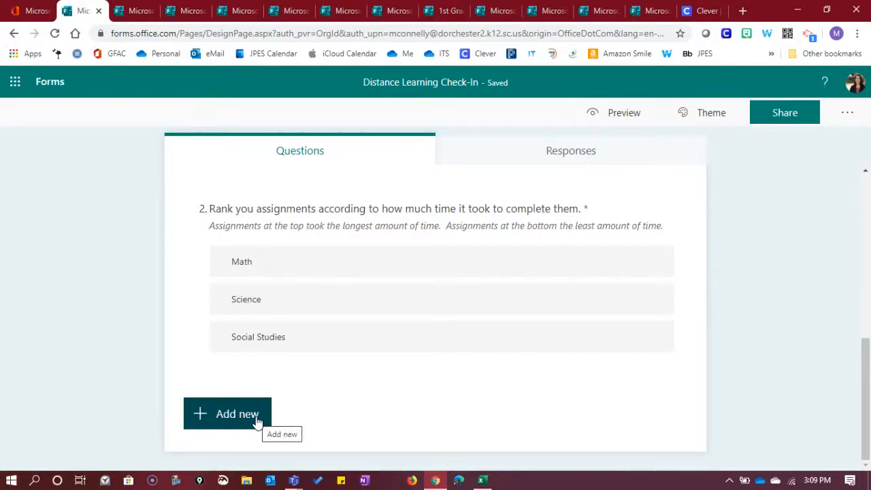
pyautogui.click(218, 420)
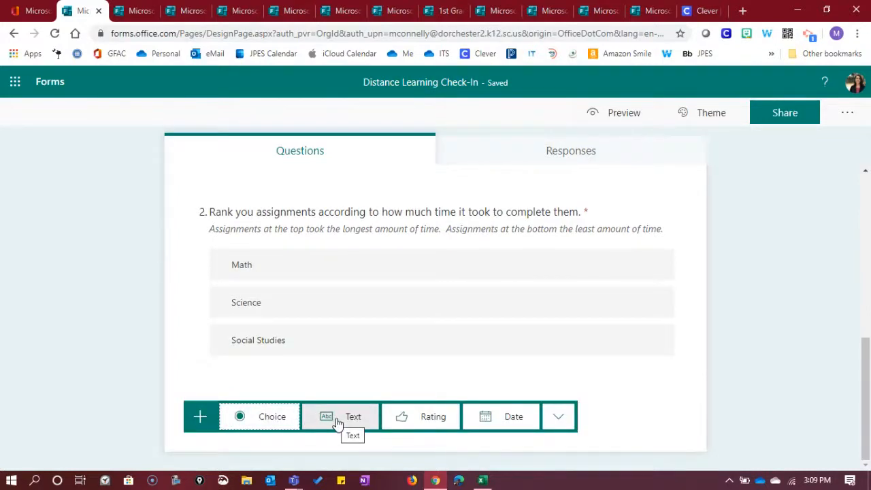
pyautogui.click(336, 418)
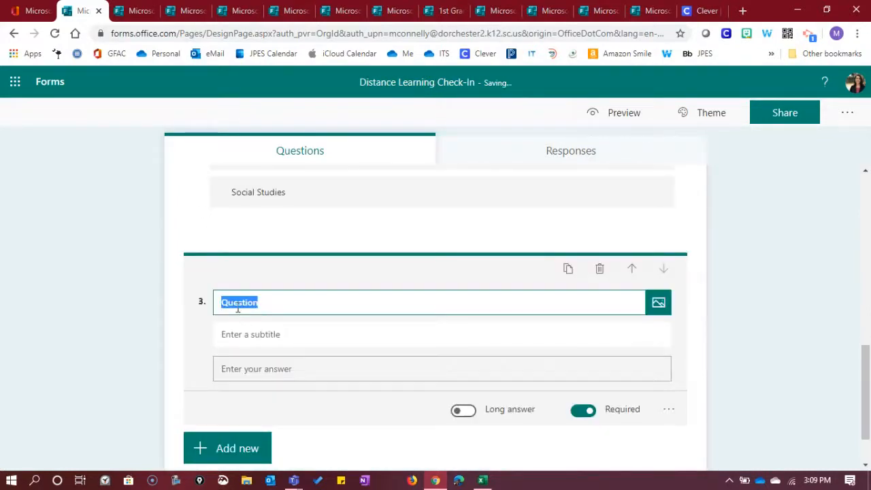
# Step: Word question 3 as "How can I support you next week for your distance learning?"
pyautogui.write('How can I suppo')
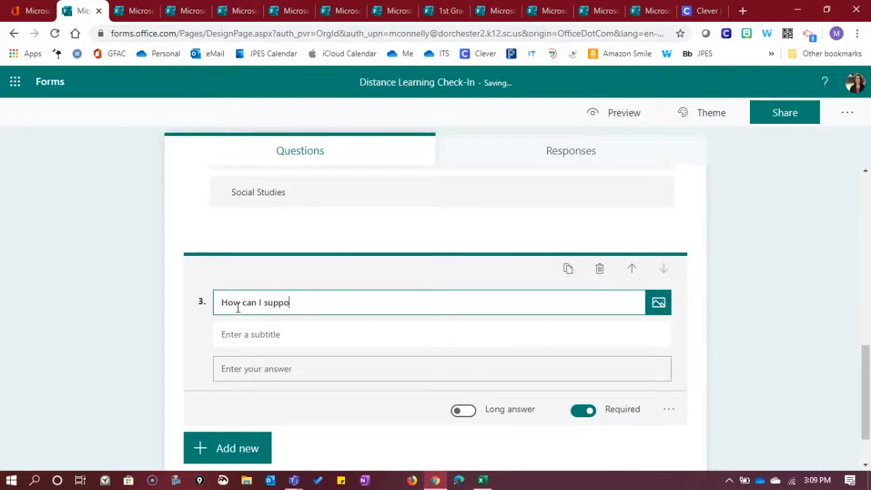
pyautogui.write('rt you this ne')
pyautogui.press('BackSpace')
pyautogui.press('BackSpace')
pyautogui.press('BackSpace')
pyautogui.write('nes')
pyautogui.write('t week ')
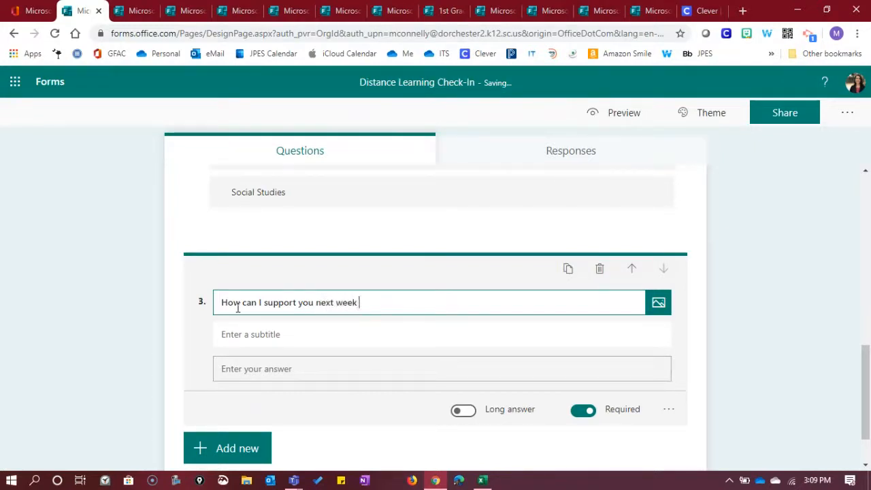
pyautogui.write('for your distance lear')
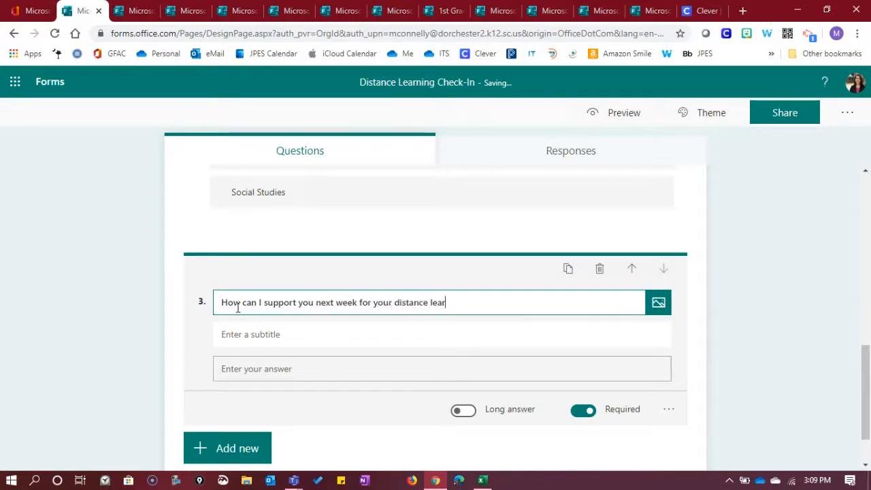
pyautogui.write('ning?')
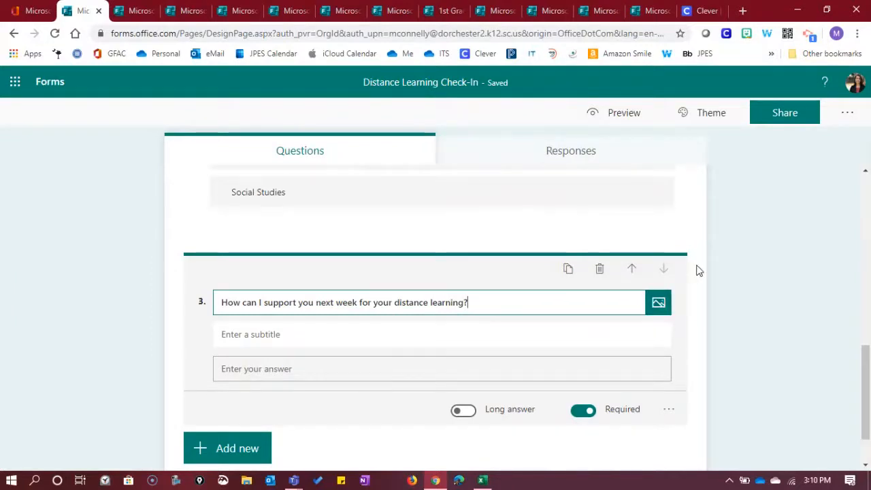
# Step: Remove the subtitle line from the question about distance learning support
pyautogui.click(677, 356)
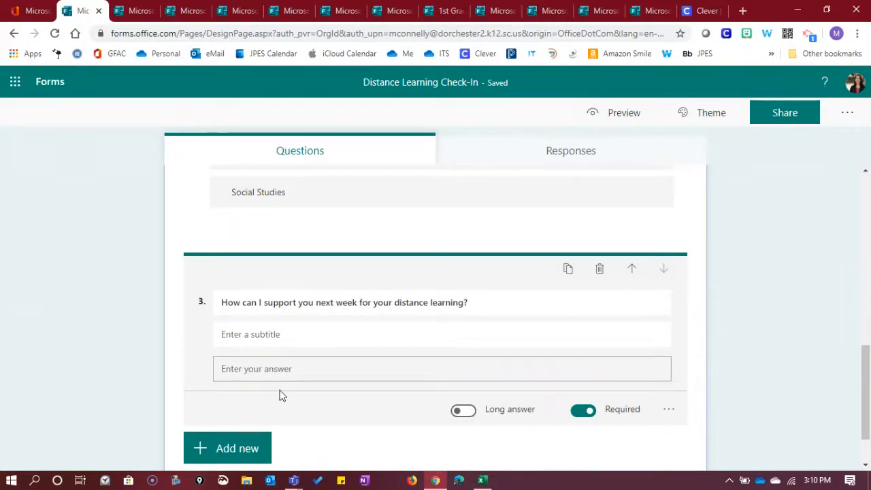
pyautogui.click(671, 416)
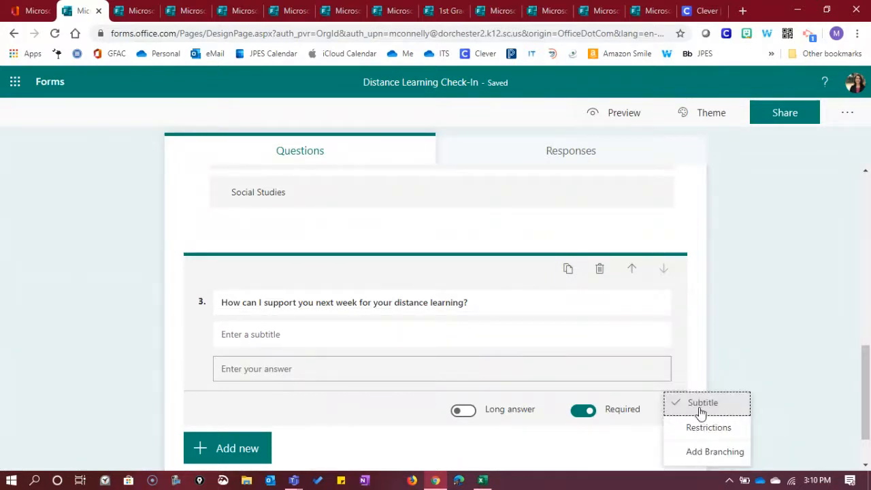
pyautogui.click(701, 404)
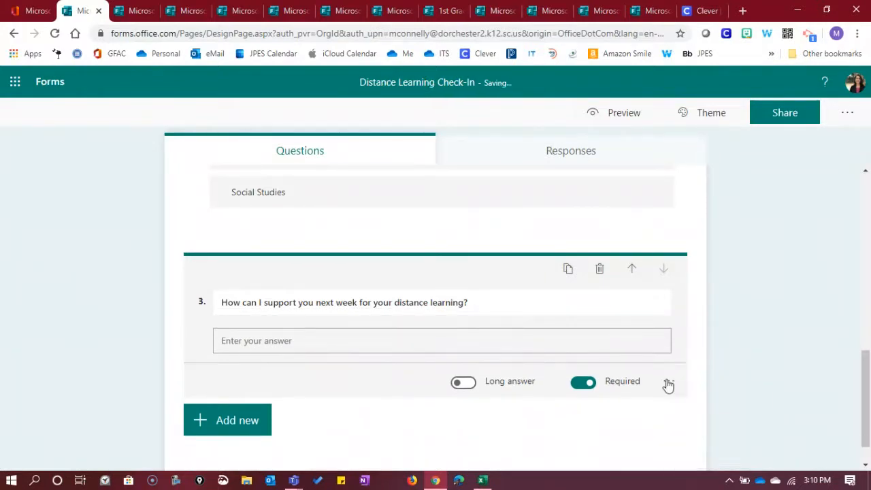
# Step: Try a Number restriction on question 3's answer, look through its conditions and remove the restriction again
pyautogui.click(668, 383)
pyautogui.click(698, 421)
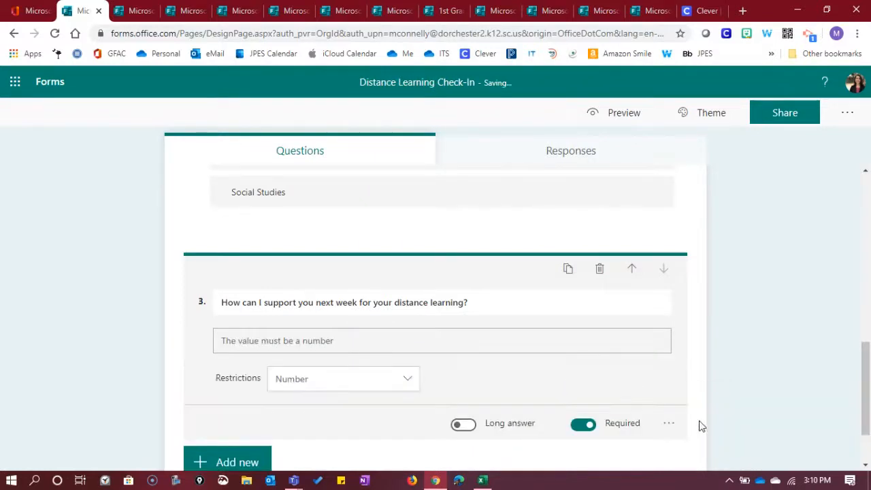
pyautogui.click(304, 387)
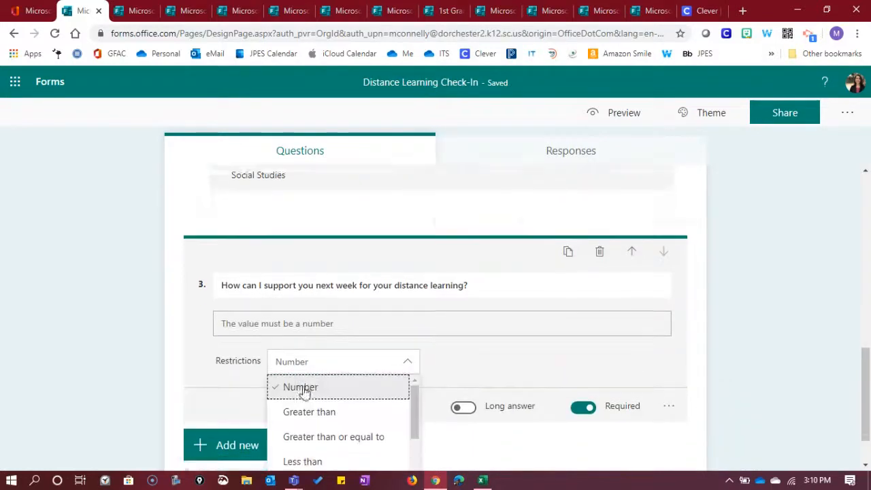
pyautogui.moveTo(416, 351); pyautogui.dragTo(415, 330)
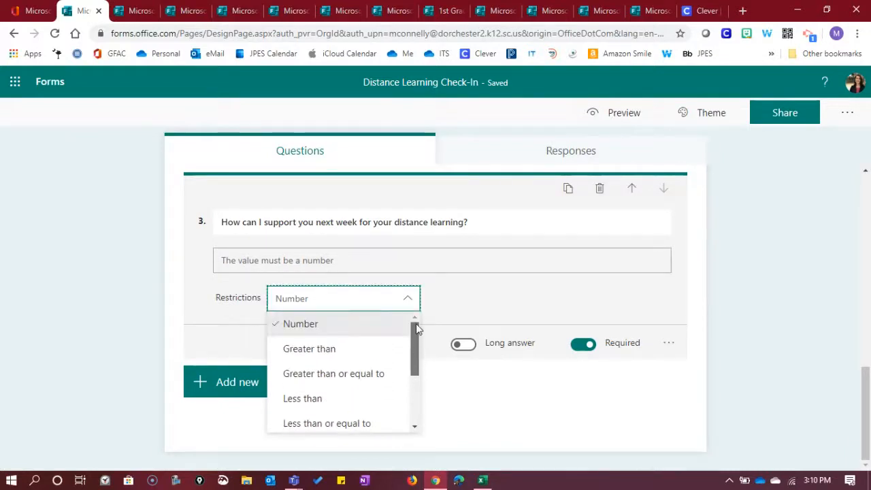
pyautogui.click(670, 343)
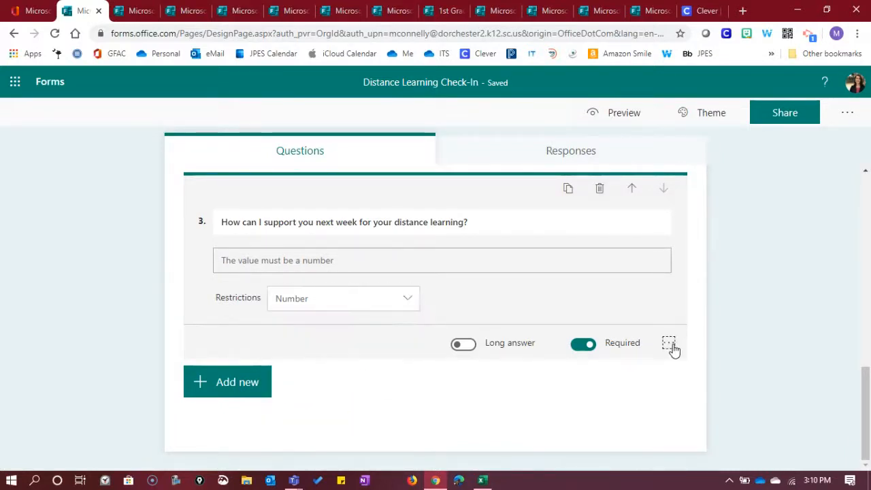
pyautogui.click(701, 385)
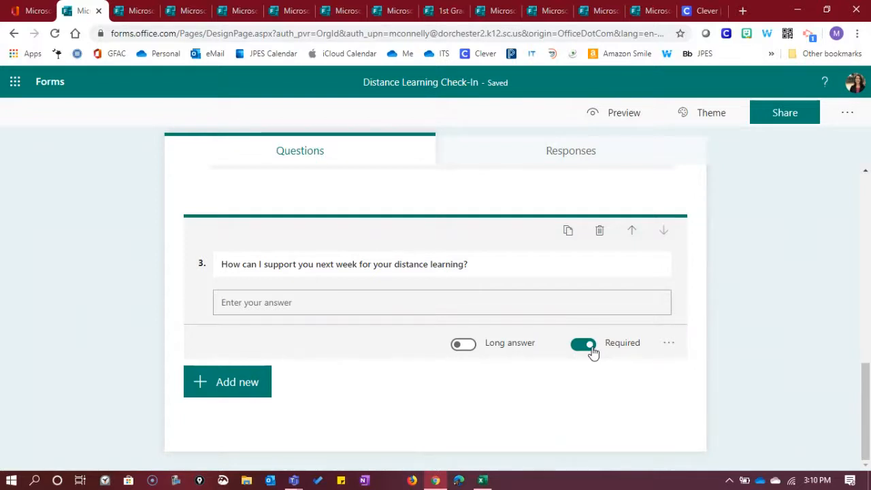
# Step: Add another Text question below question 3 and set it to accept a long answer
pyautogui.click(254, 395)
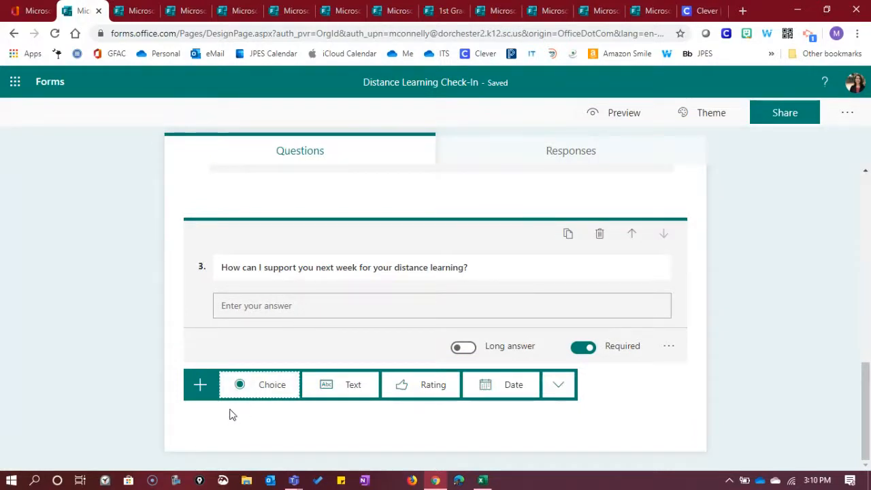
pyautogui.click(358, 390)
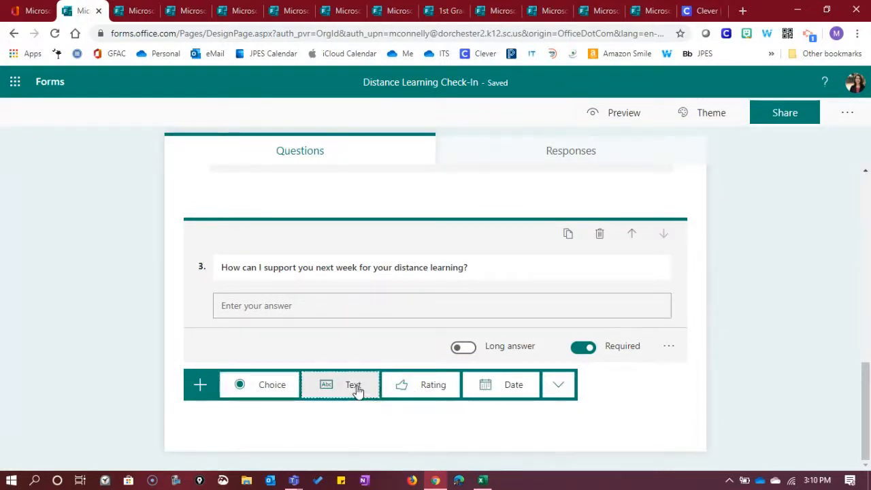
pyautogui.click(462, 346)
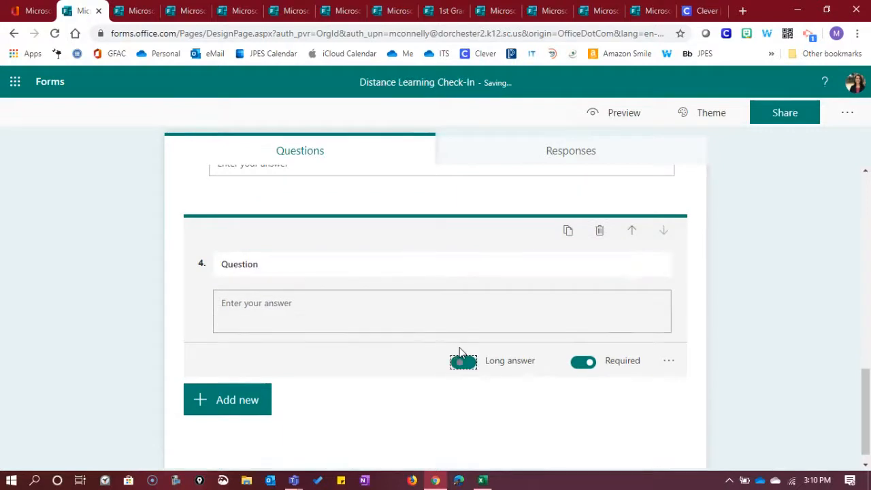
# Step: Word question 4 as "What is something great that happened this week that you would like to share with your teacher?", correcting the misspelled word
pyautogui.click(285, 267)
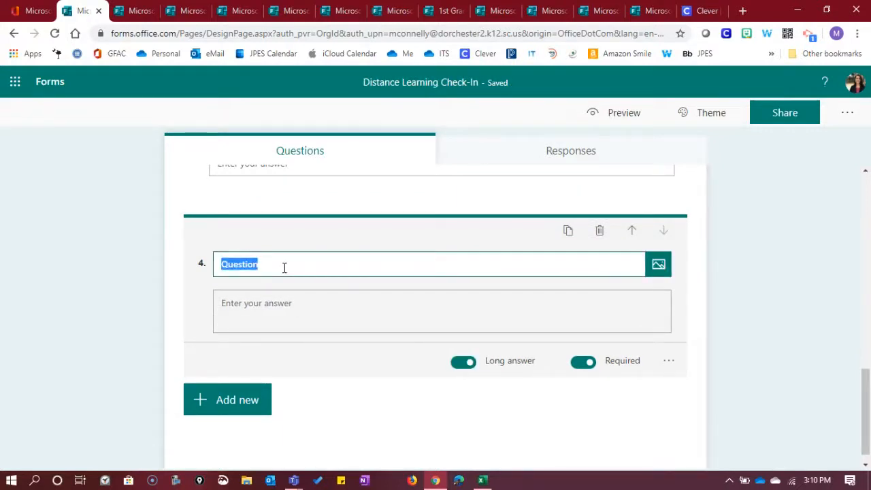
pyautogui.press('BackSpace')
pyautogui.write('What')
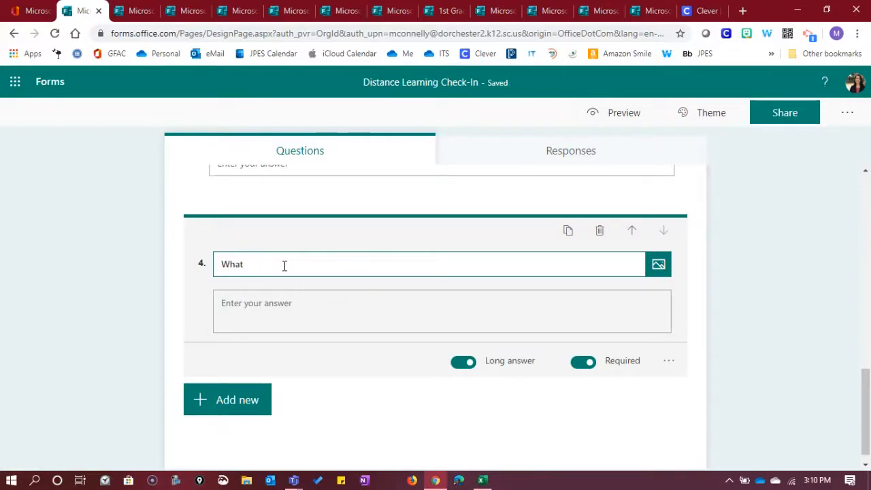
pyautogui.write(' is soemthi')
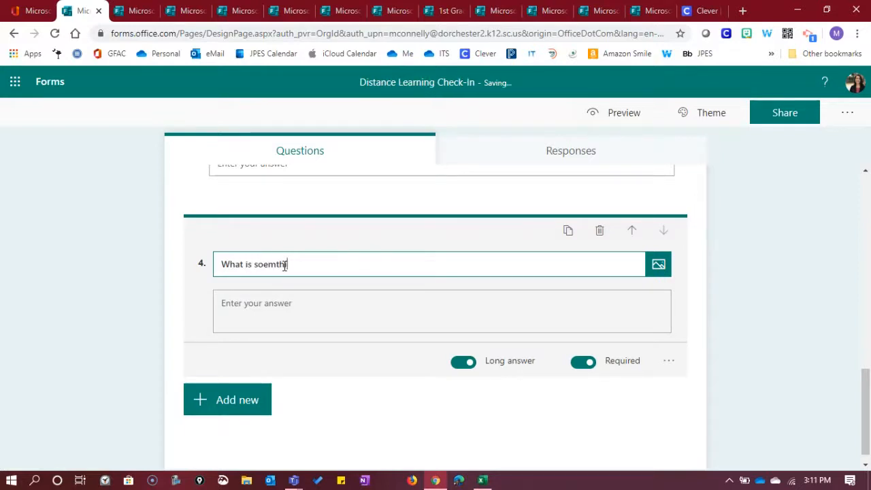
pyautogui.write('ng great that happe')
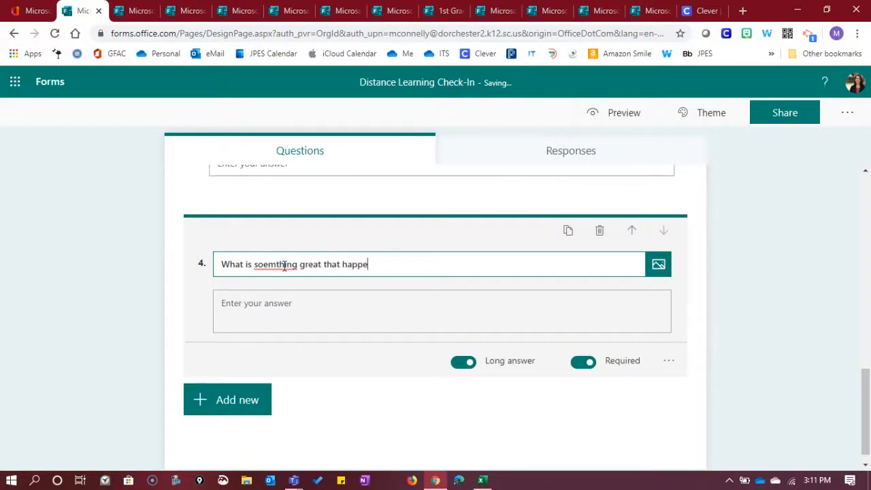
pyautogui.write('ned this wee')
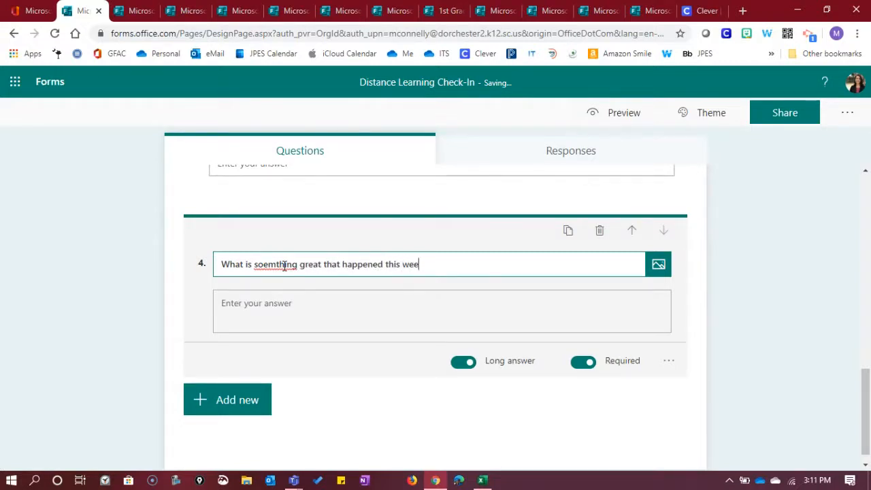
pyautogui.write('k that you would like to share with ')
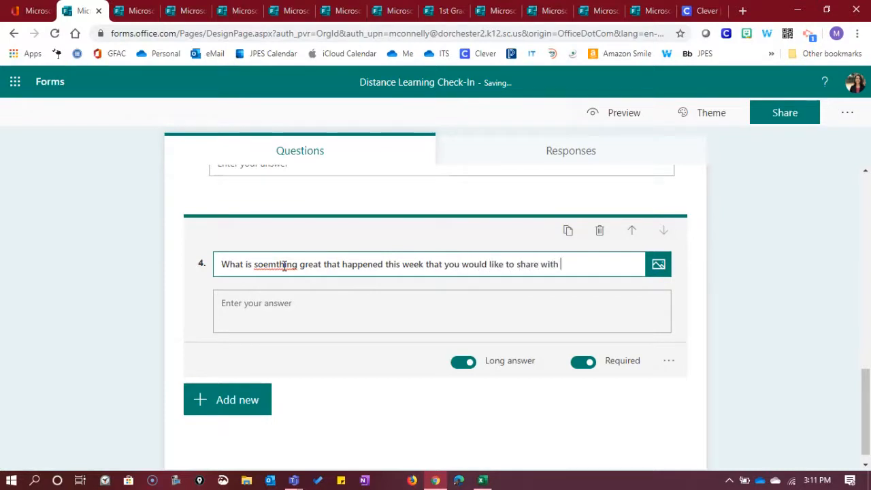
pyautogui.write('your teacher?')
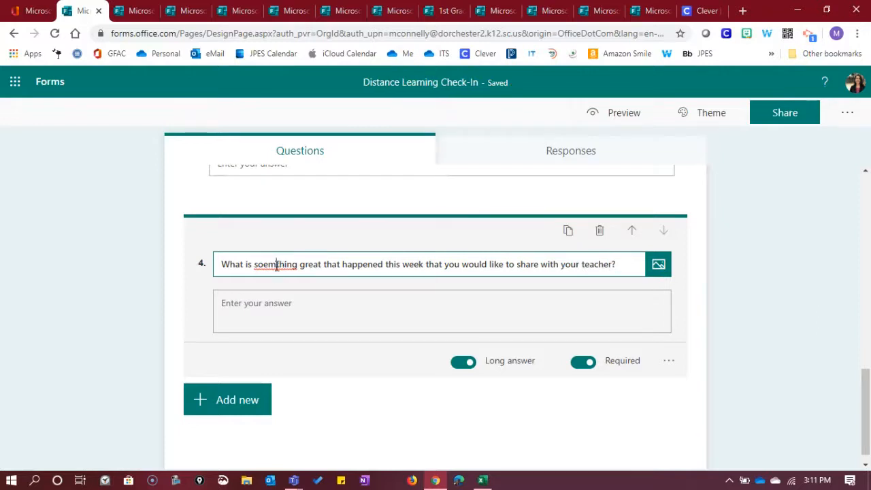
pyautogui.rightClick(276, 265)
pyautogui.click(303, 276)
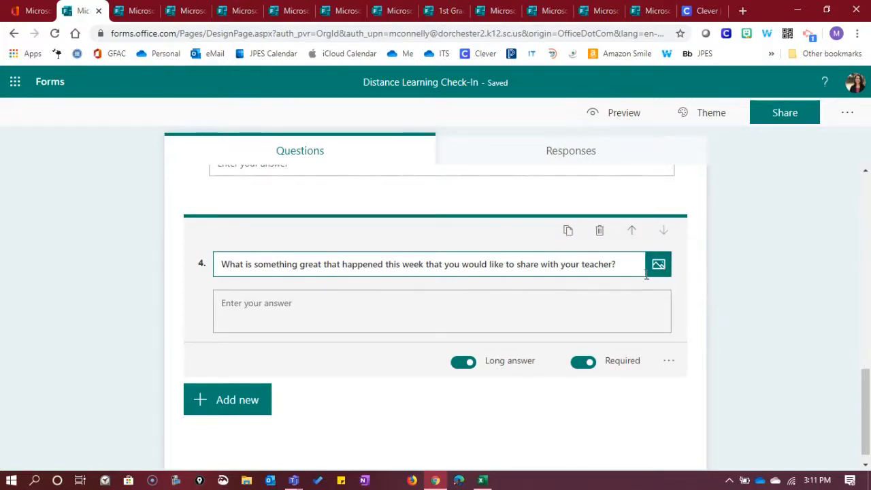
pyautogui.click(670, 364)
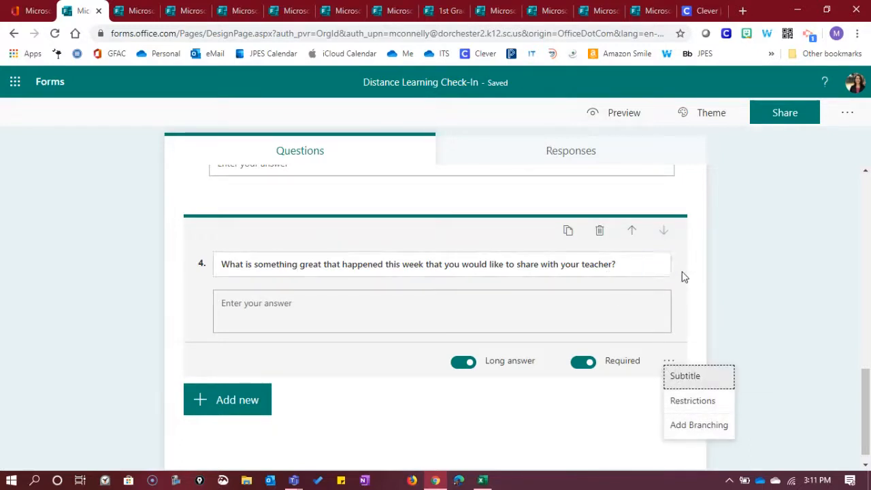
pyautogui.click(633, 418)
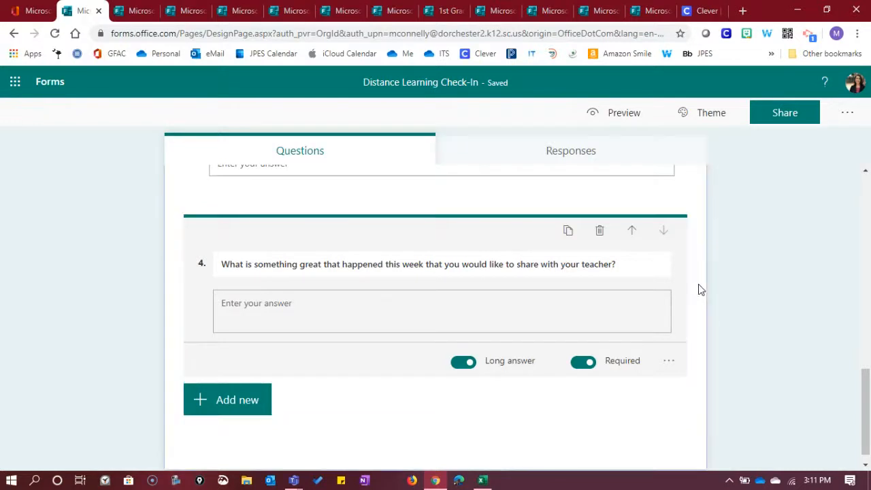
pyautogui.scroll(-1, 463, 413)
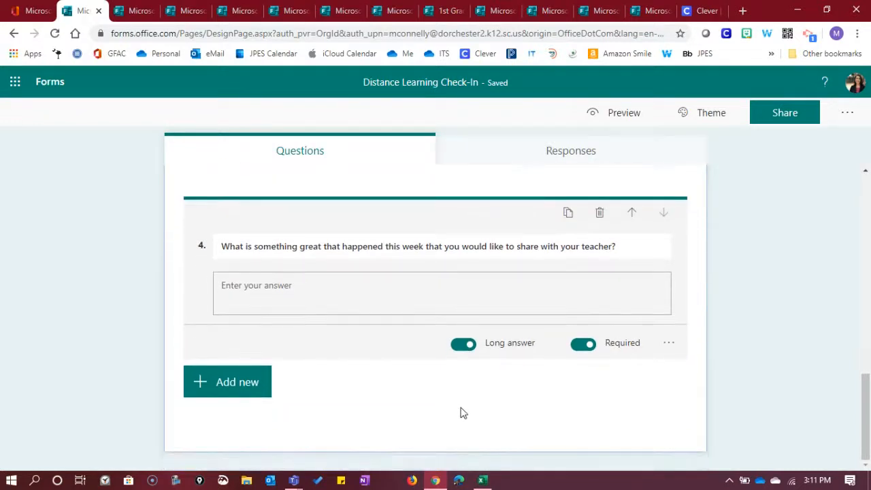
pyautogui.scroll(2, 403, 458)
pyautogui.scroll(-1, 403, 458)
# Step: Add a new section after question 4 and title it "Upload Your Work"
pyautogui.click(200, 400)
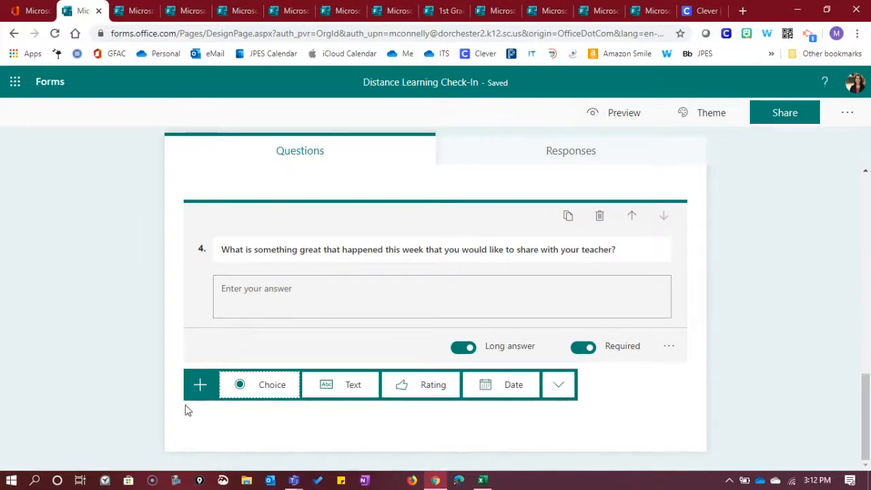
pyautogui.click(570, 396)
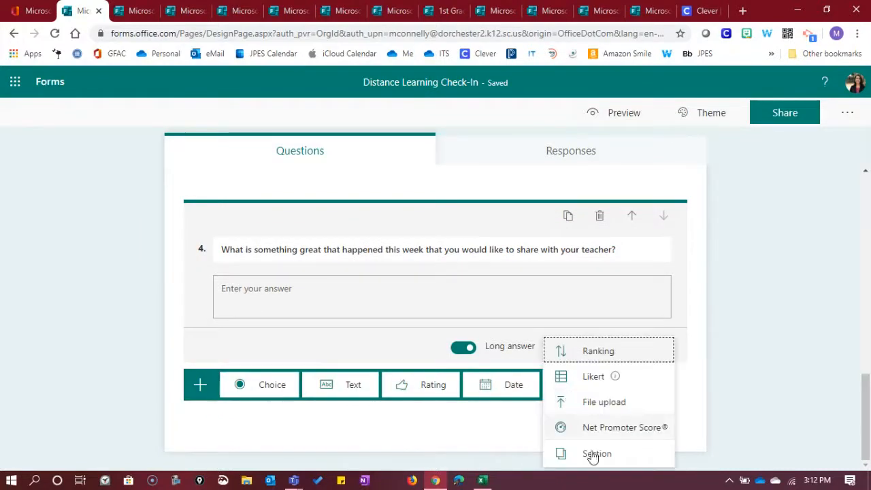
pyautogui.click(593, 462)
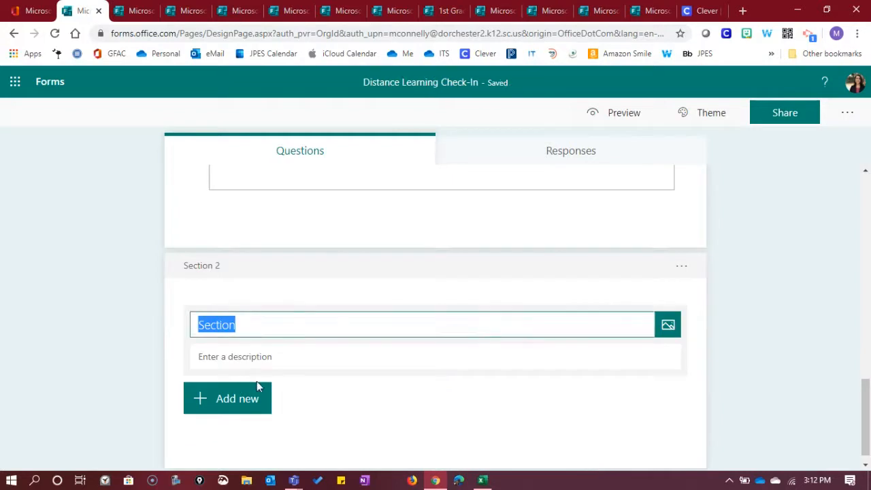
pyautogui.write('Upload')
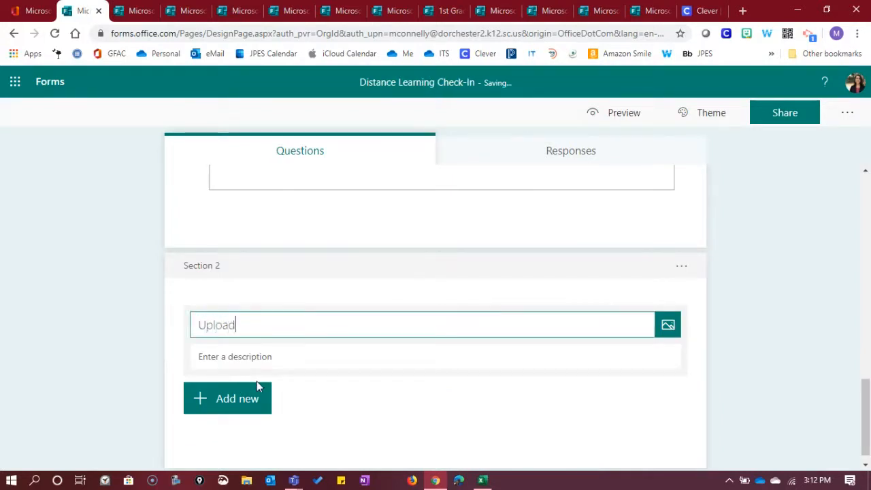
pyautogui.write(' Your Work')
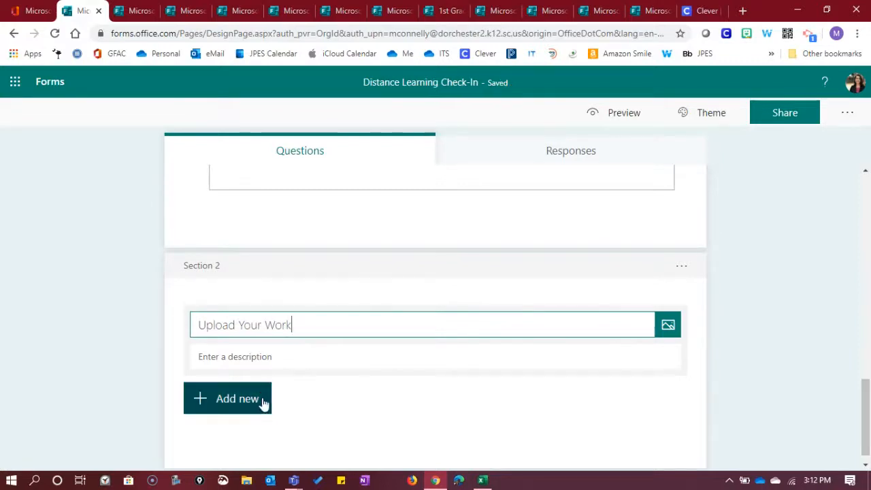
# Step: Add a File upload question to the Upload Your Work section, accept the OneDrive folder creation, and title the question "Math"
pyautogui.click(215, 411)
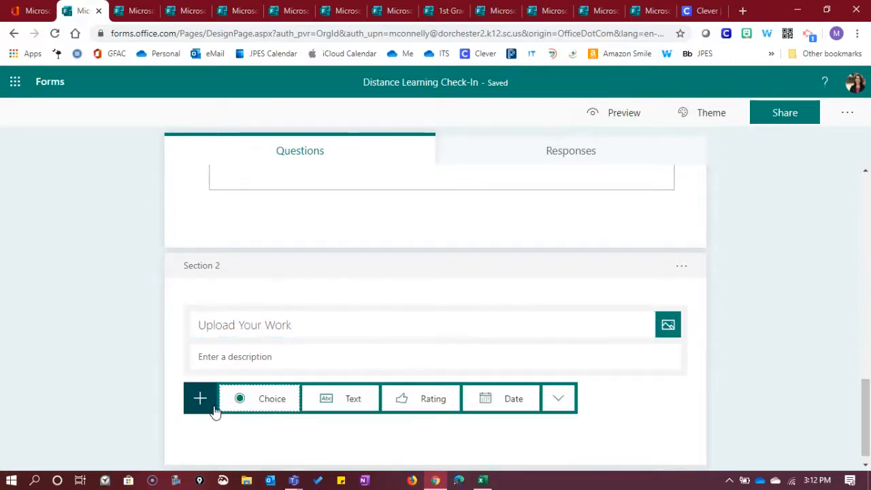
pyautogui.click(560, 401)
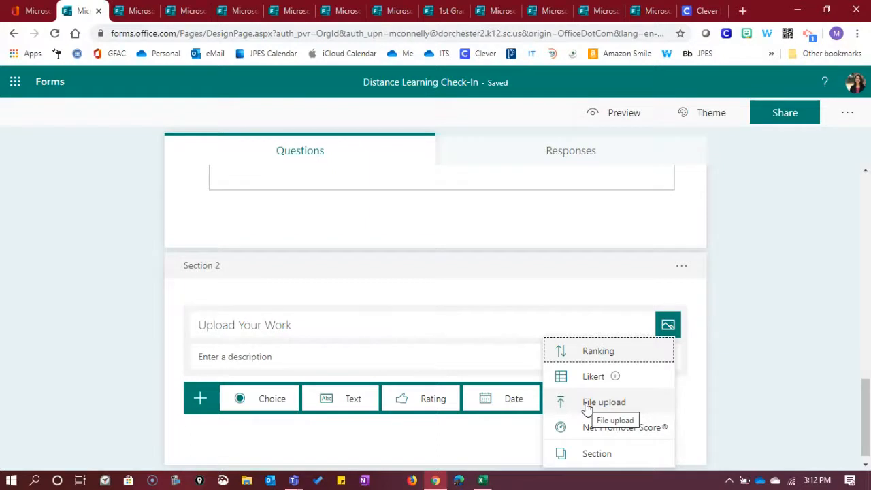
pyautogui.click(587, 406)
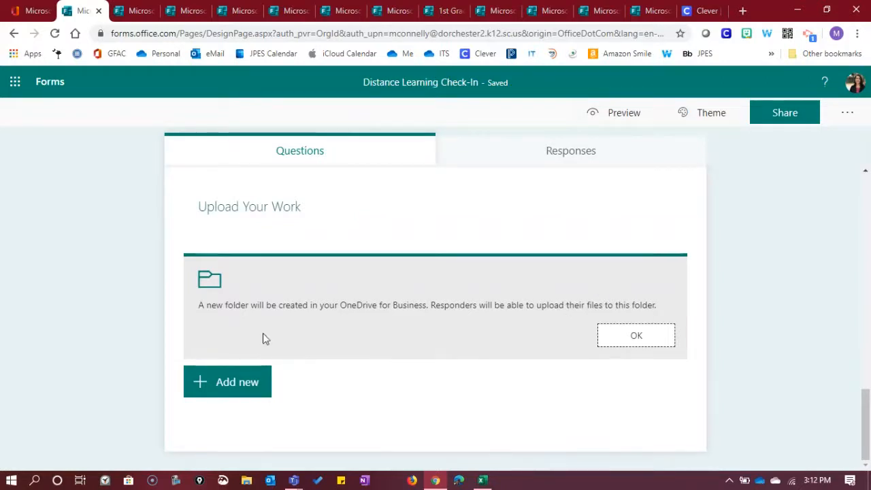
pyautogui.click(636, 335)
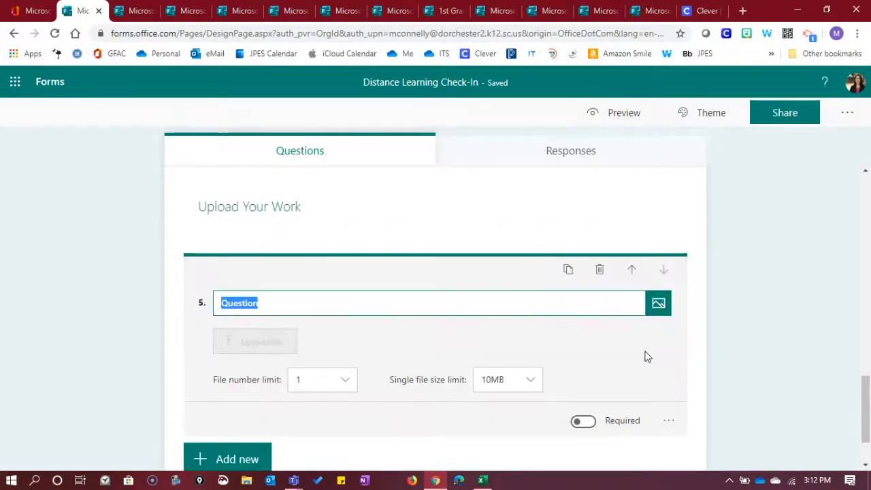
pyautogui.scroll(-1, 659, 317)
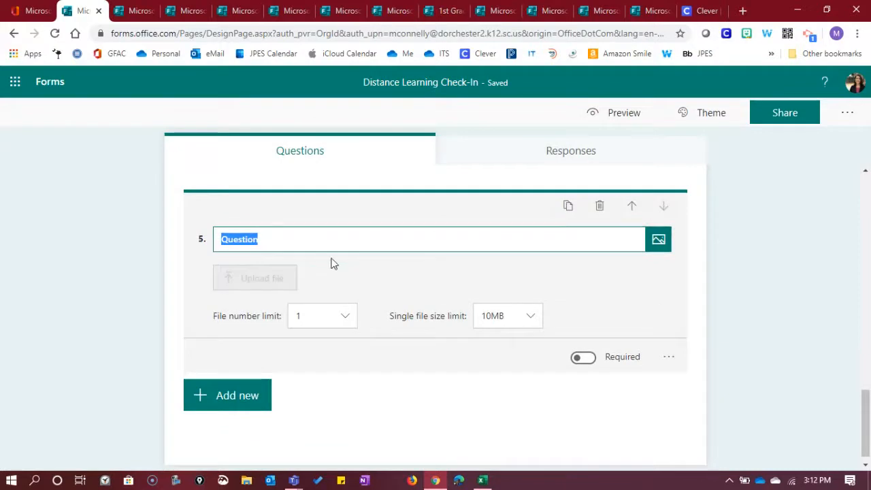
pyautogui.write('Math')
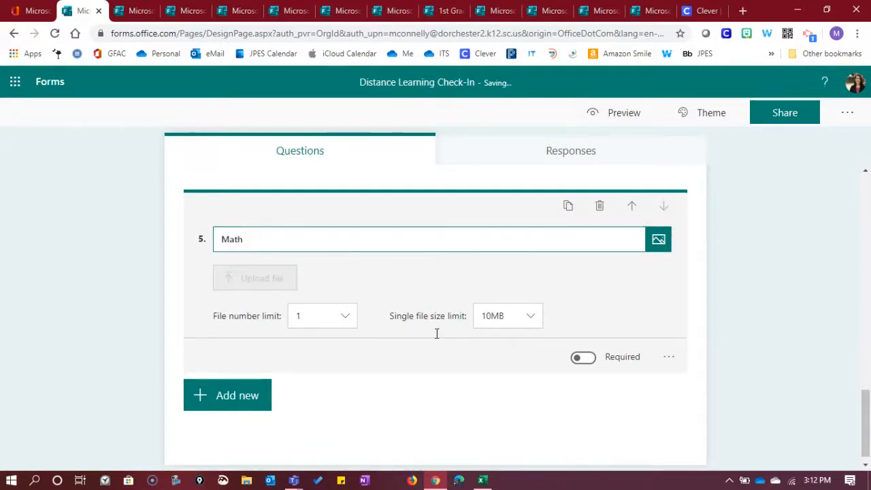
# Step: Give the Math question the subtitle "submit 4 activities from the Math Choice board"
pyautogui.click(669, 358)
pyautogui.click(674, 373)
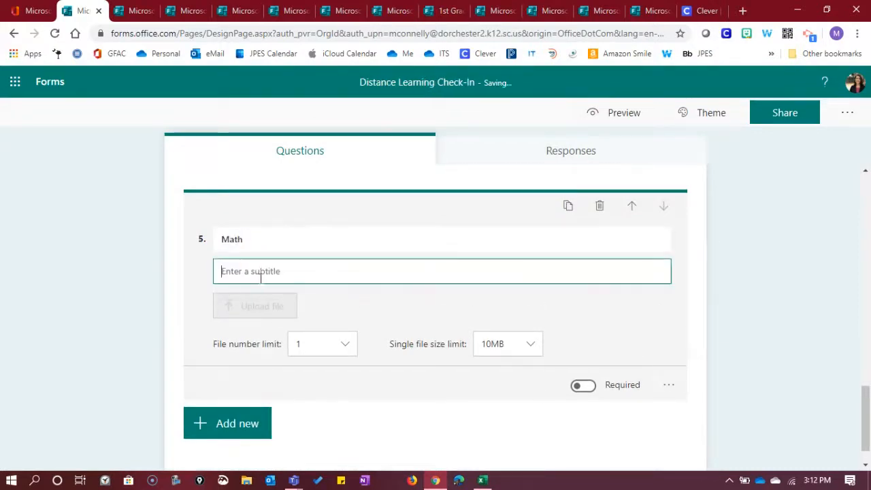
pyautogui.write('su')
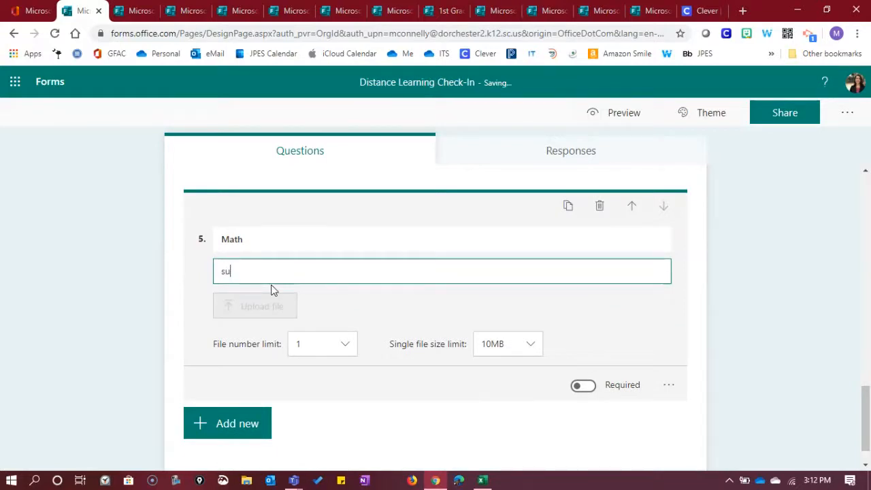
pyautogui.write('bmit you')
pyautogui.write('4 activitie')
pyautogui.write('s fr')
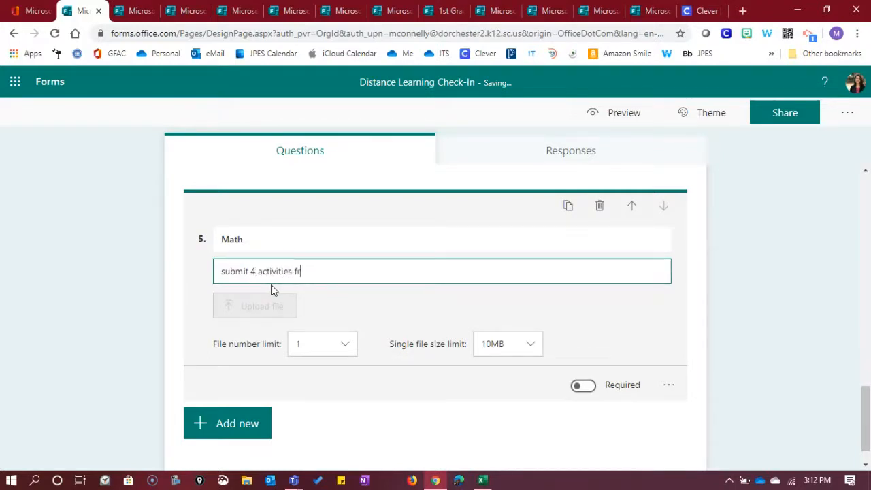
pyautogui.write('om the Math Cho')
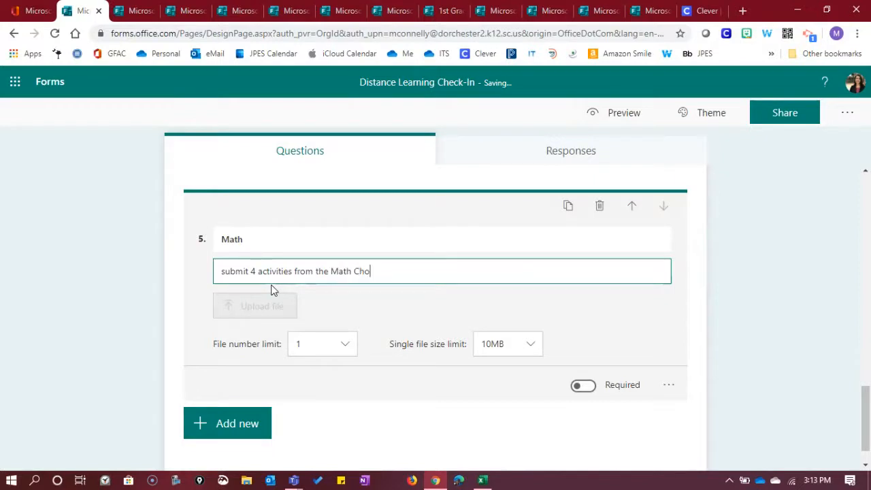
pyautogui.write('ice board')
# Step: Set the Math question's file number limit to 10 and single file size limit to 1GB, and make it required
pyautogui.click(346, 348)
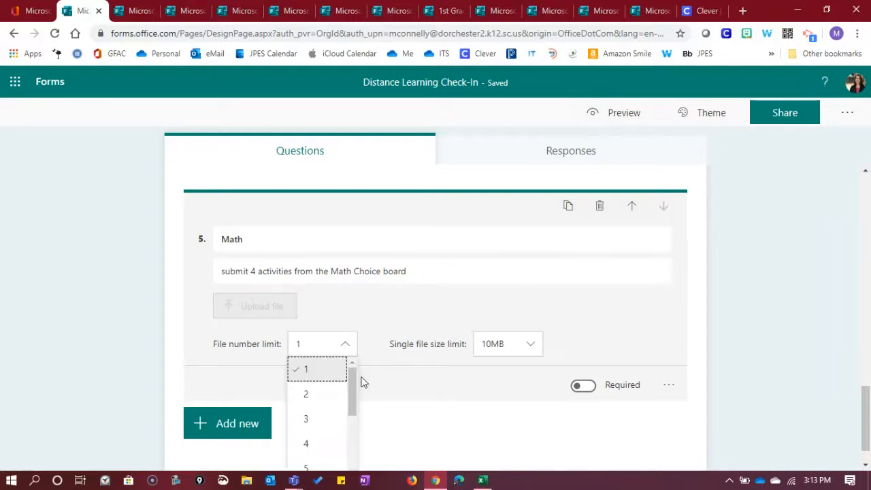
pyautogui.scroll(-1, 362, 381)
pyautogui.moveTo(353, 352); pyautogui.dragTo(352, 417)
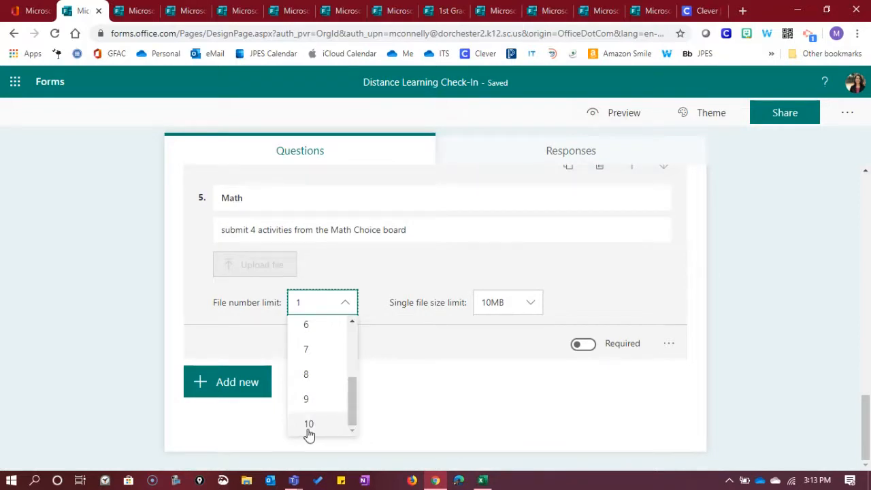
pyautogui.click(309, 424)
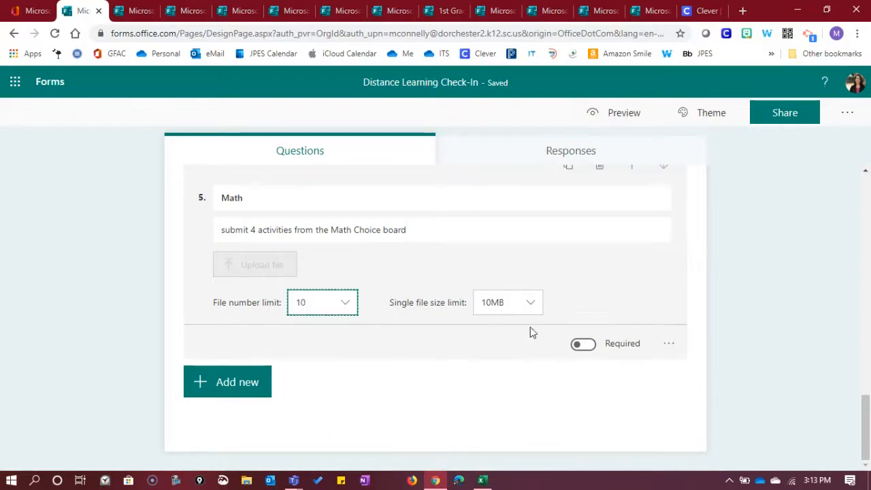
pyautogui.click(534, 306)
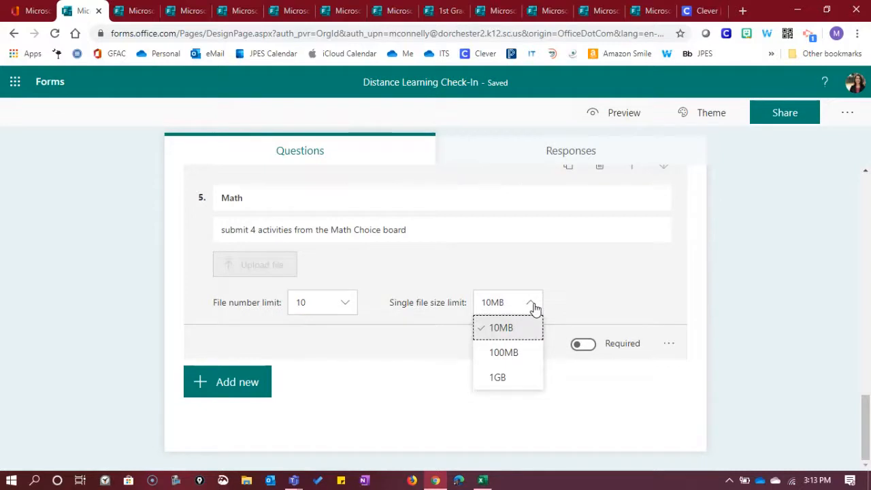
pyautogui.click(497, 378)
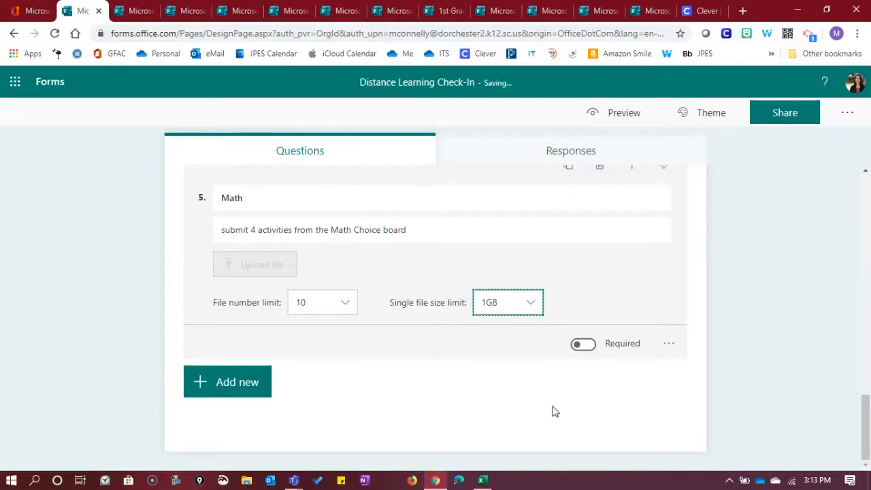
pyautogui.click(577, 348)
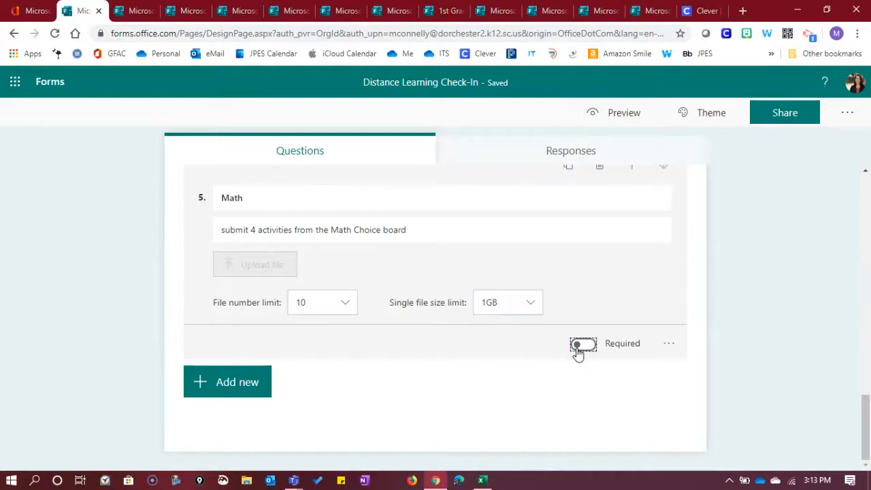
# Step: Try the File type restriction on the Math question and remove it again without choosing any types
pyautogui.click(669, 347)
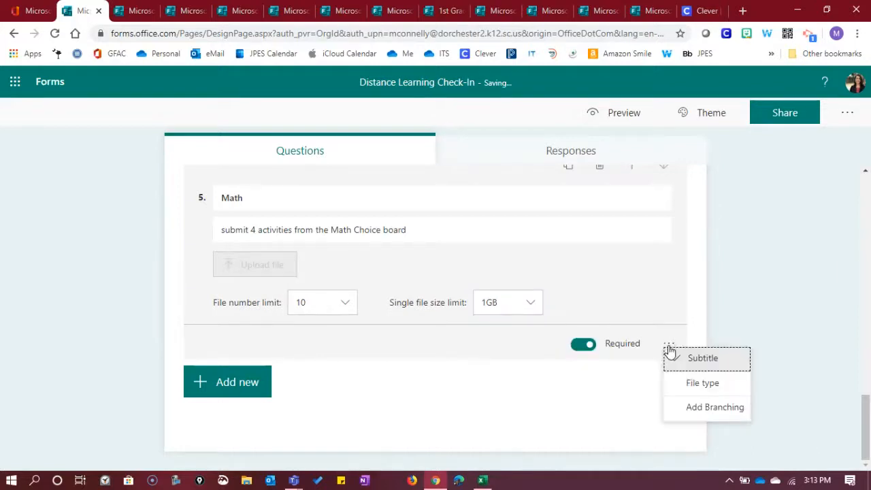
pyautogui.click(702, 383)
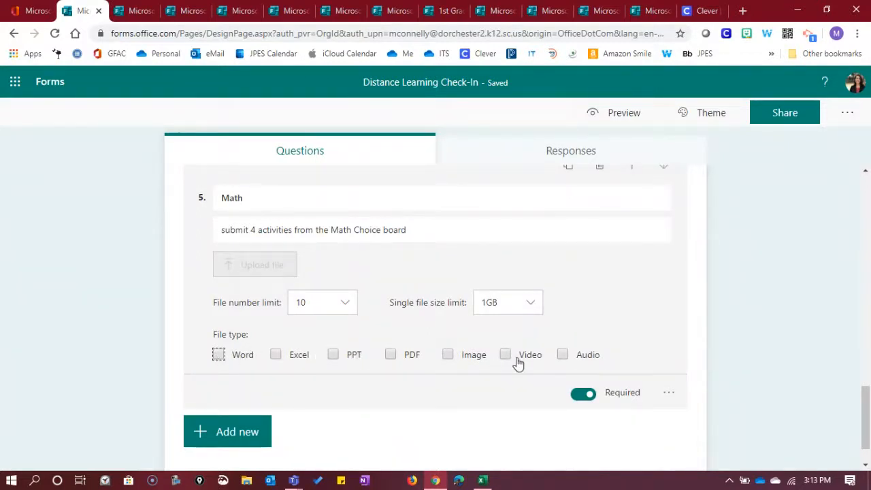
pyautogui.click(669, 395)
pyautogui.click(704, 429)
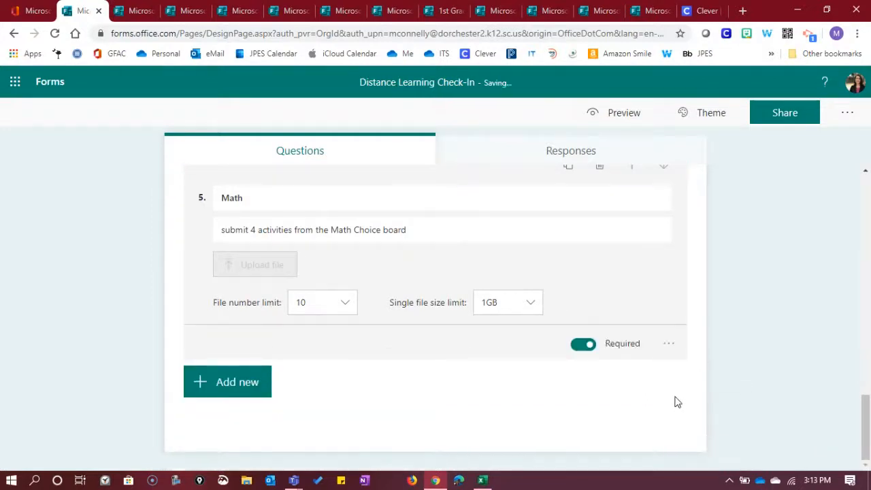
# Step: Duplicate the Math upload question and retitle the copy "Science"
pyautogui.scroll(1, 678, 401)
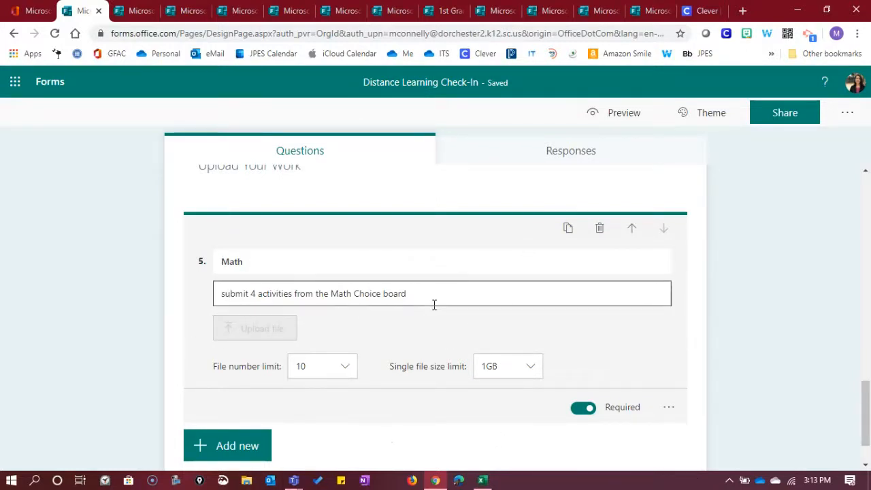
pyautogui.click(568, 229)
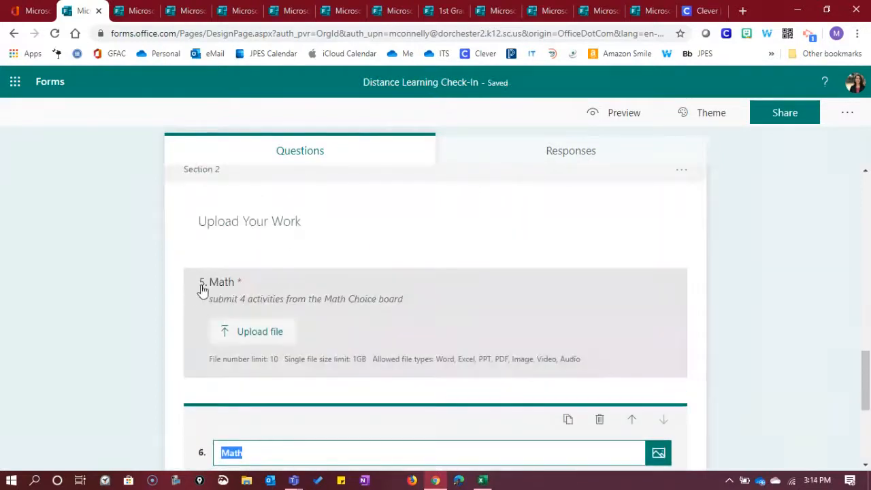
pyautogui.scroll(-2, 227, 322)
pyautogui.click(269, 267)
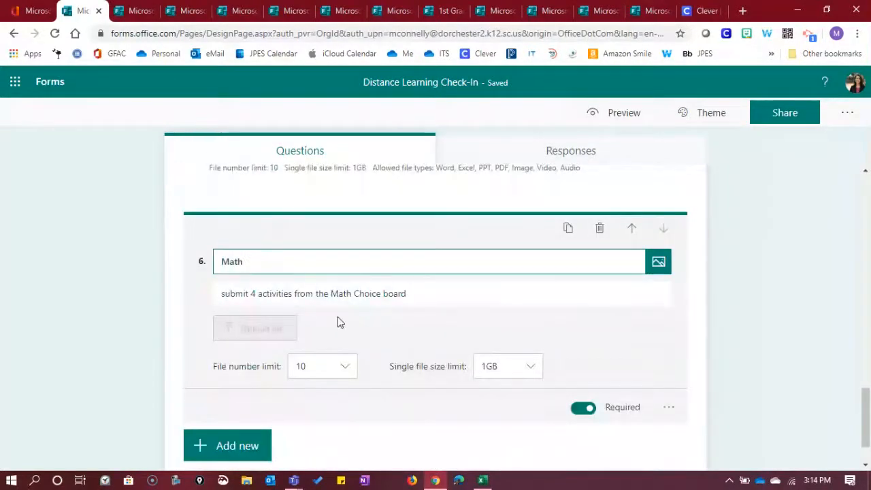
pyautogui.press('BackSpace')
pyautogui.press('BackSpace')
pyautogui.press('BackSpace')
pyautogui.press('BackSpace')
pyautogui.write('Science')
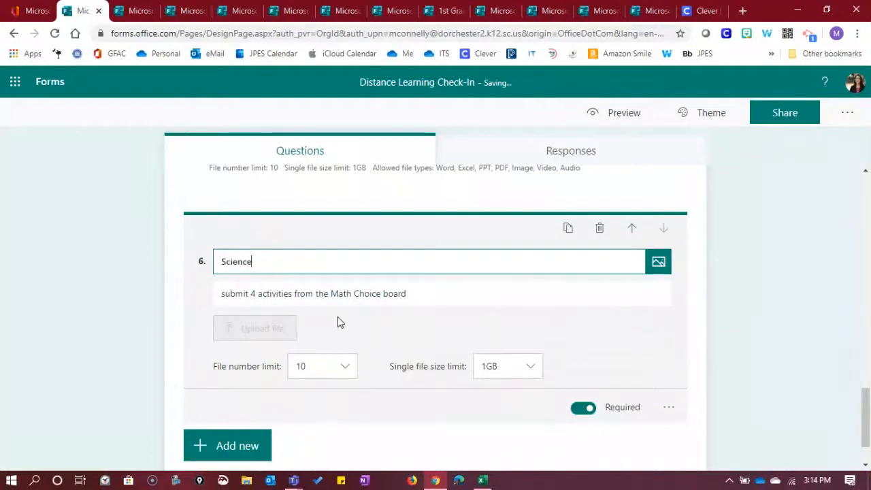
# Step: Replace "Math" with "Science" in question 6's subtitle so it reads "submit 4 activities from the Science Choice board"
pyautogui.tripleClick(350, 293)
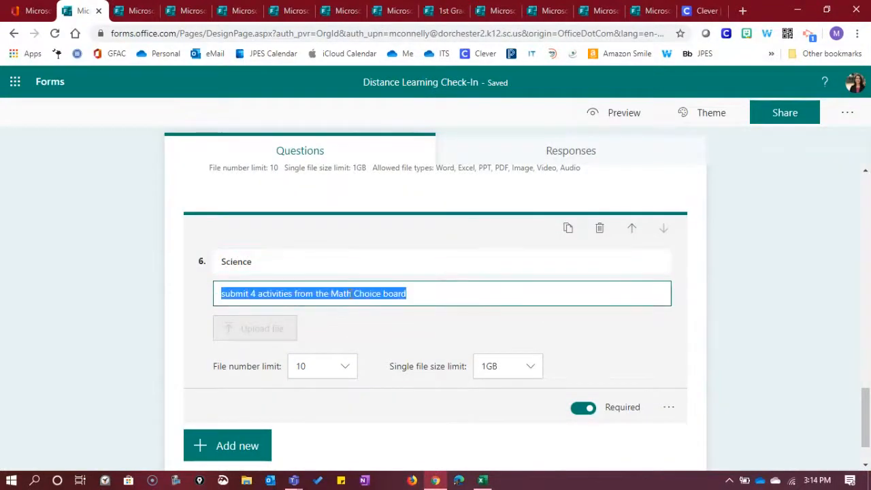
pyautogui.click(351, 294)
pyautogui.press('BackSpace')
pyautogui.press('BackSpace')
pyautogui.press('BackSpace')
pyautogui.press('BackSpace')
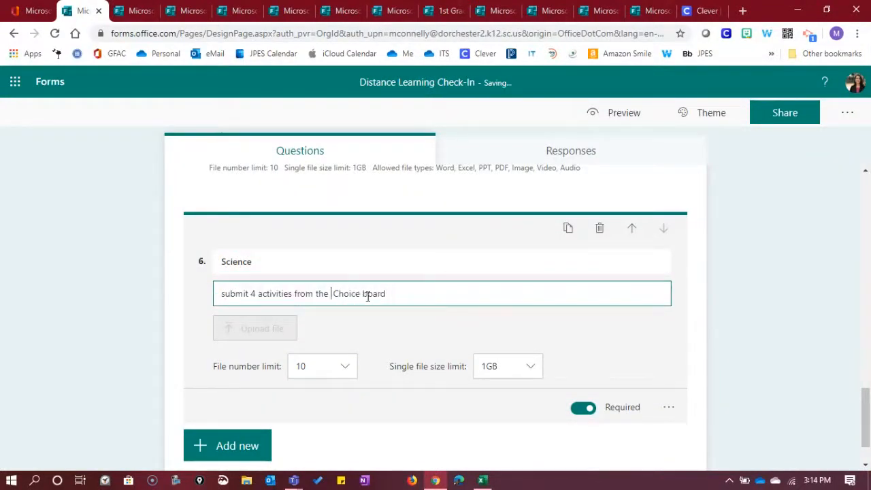
pyautogui.write('Science')
pyautogui.click(700, 314)
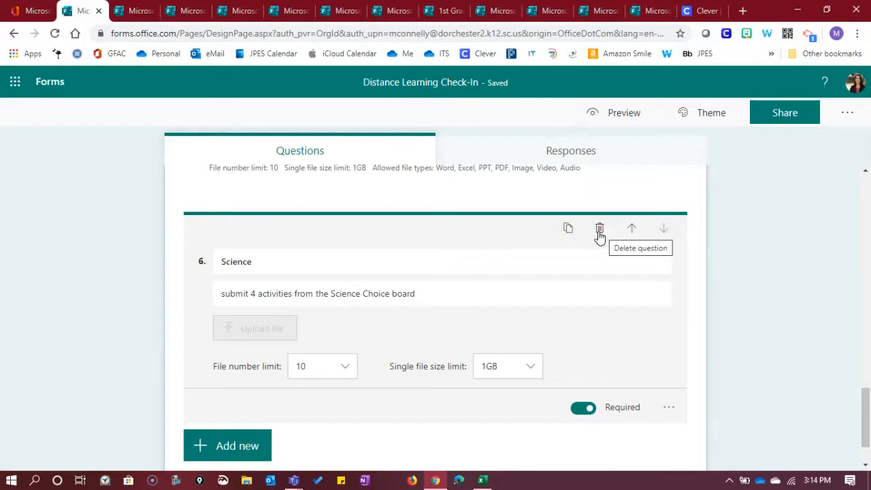
# Step: Try moving the Science question above the Math question, and move it back below
pyautogui.scroll(2, 603, 243)
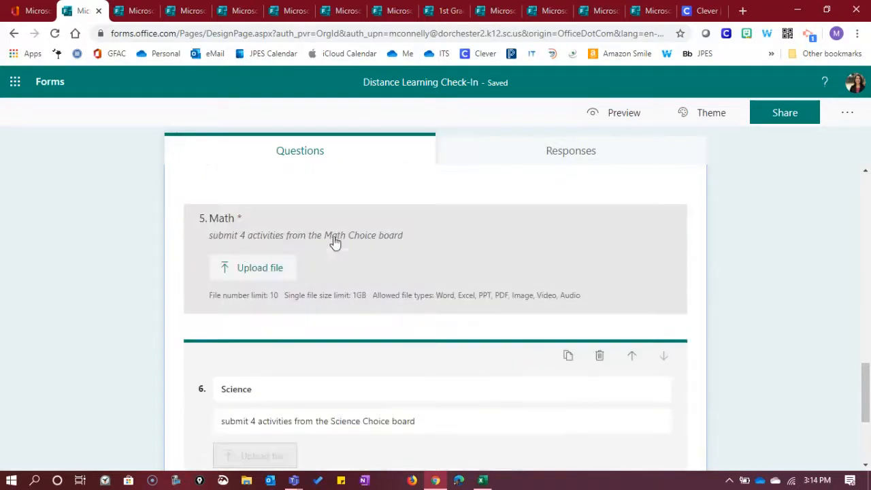
pyautogui.click(634, 365)
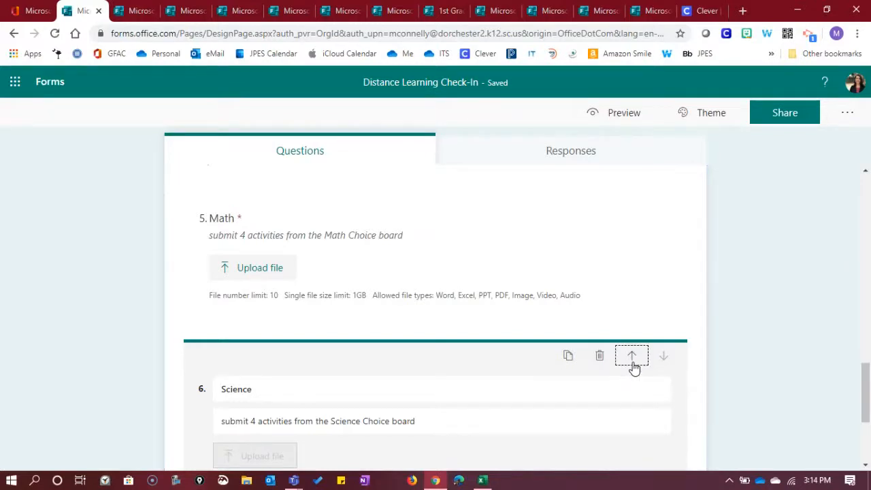
pyautogui.scroll(2, 365, 320)
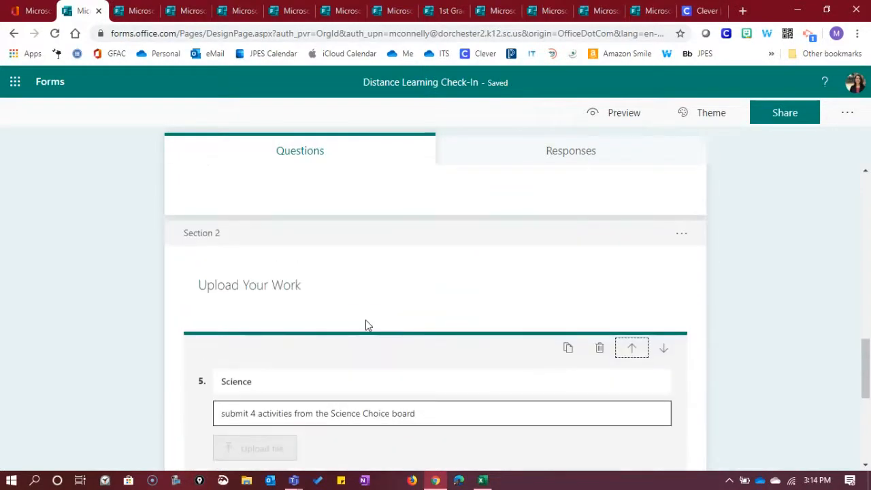
pyautogui.scroll(-3, 366, 325)
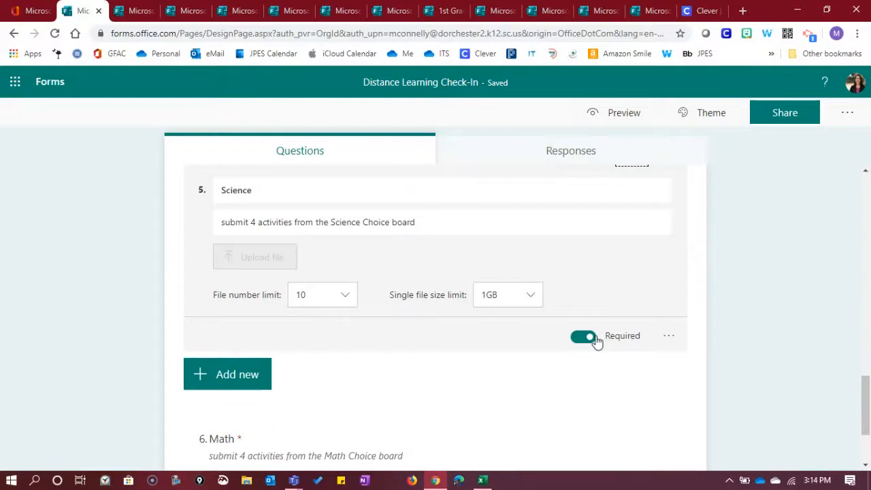
pyautogui.scroll(1, 597, 341)
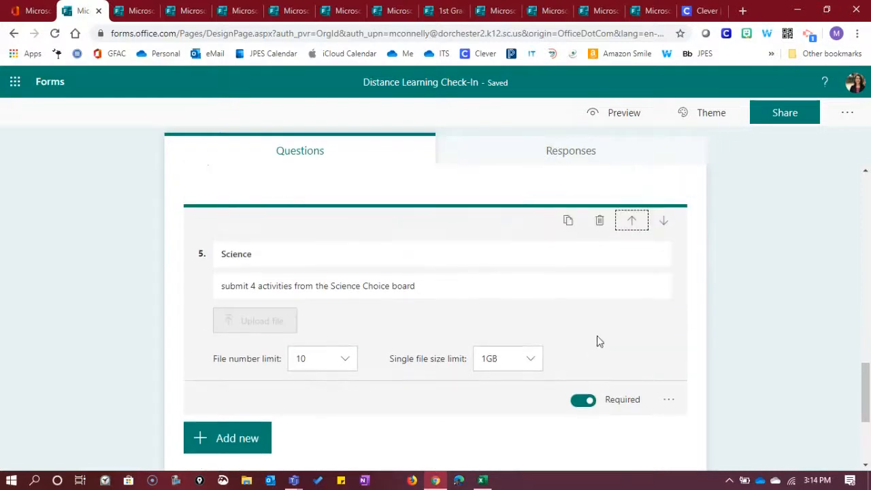
pyautogui.click(665, 225)
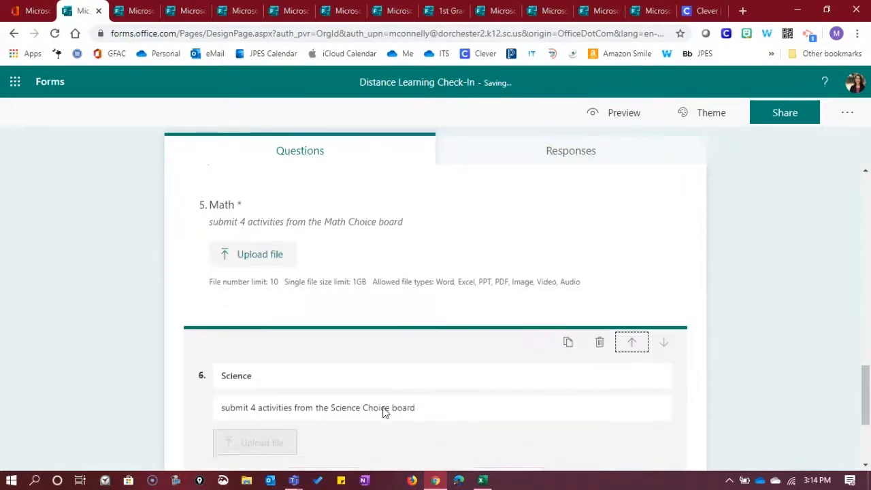
pyautogui.scroll(-1, 384, 412)
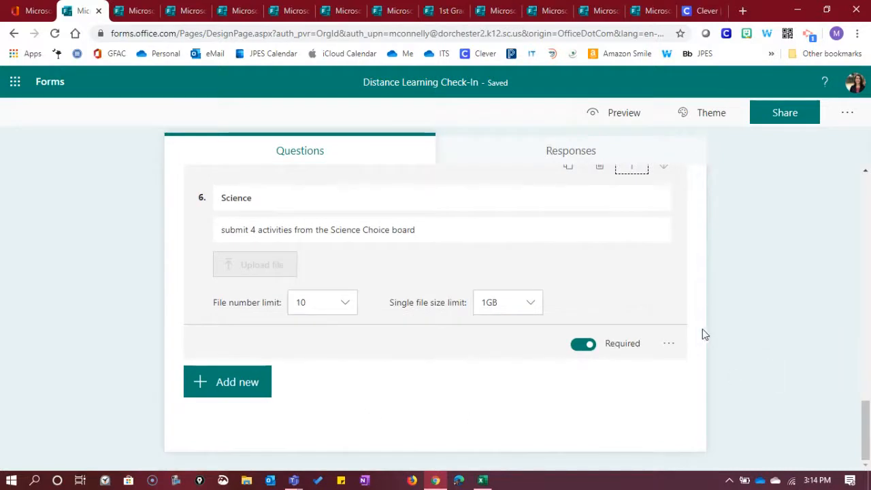
pyautogui.scroll(4, 701, 329)
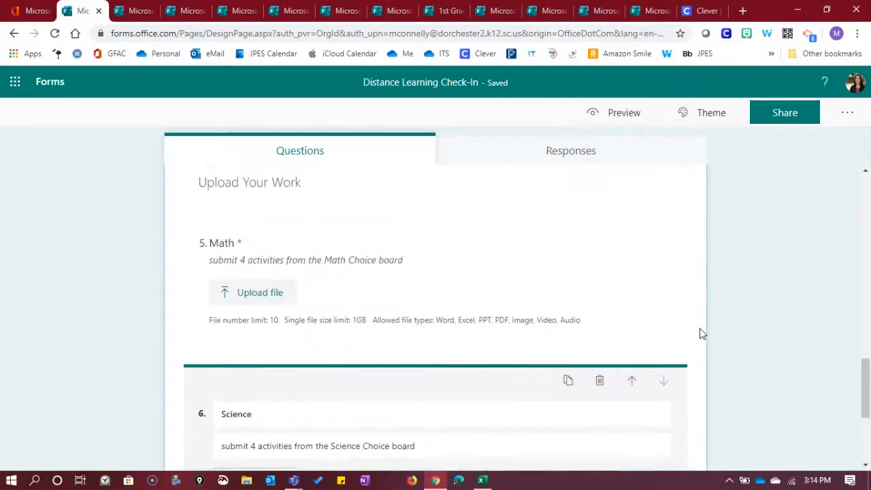
pyautogui.scroll(4, 704, 370)
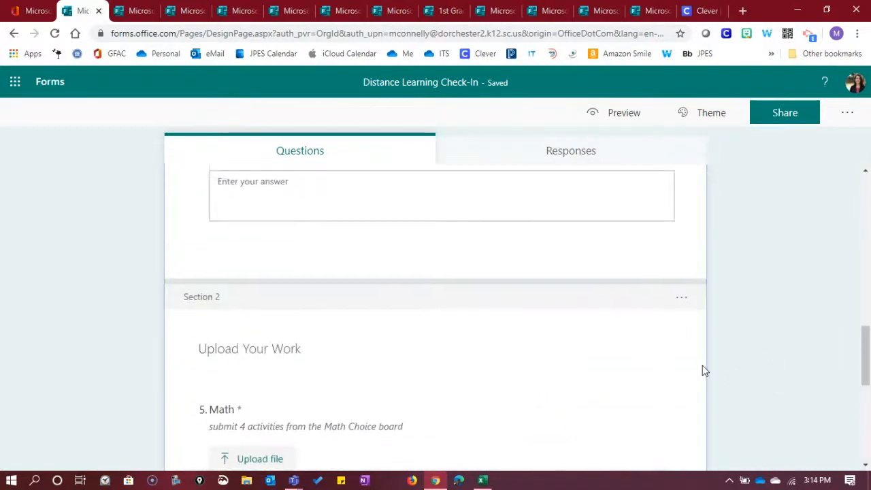
# Step: Try the purple colour theme on the form, and apply the blue illustrated theme with hands at a computer
pyautogui.scroll(6, 705, 371)
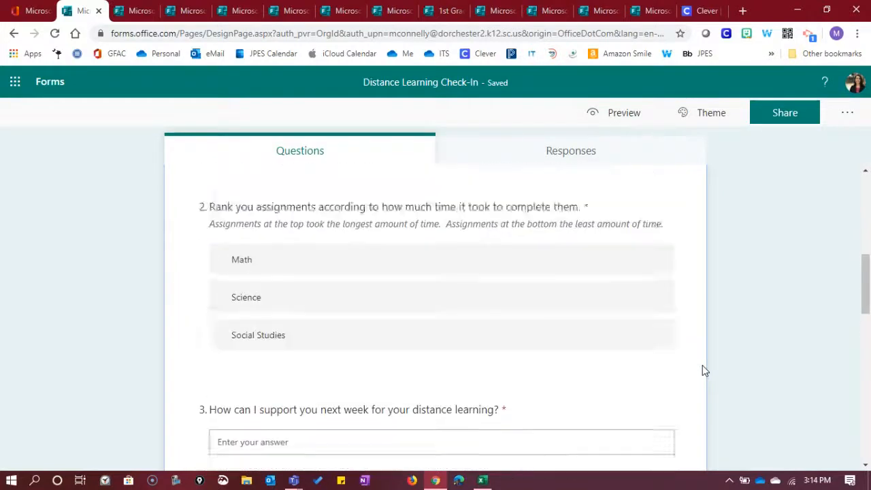
pyautogui.scroll(1, 705, 370)
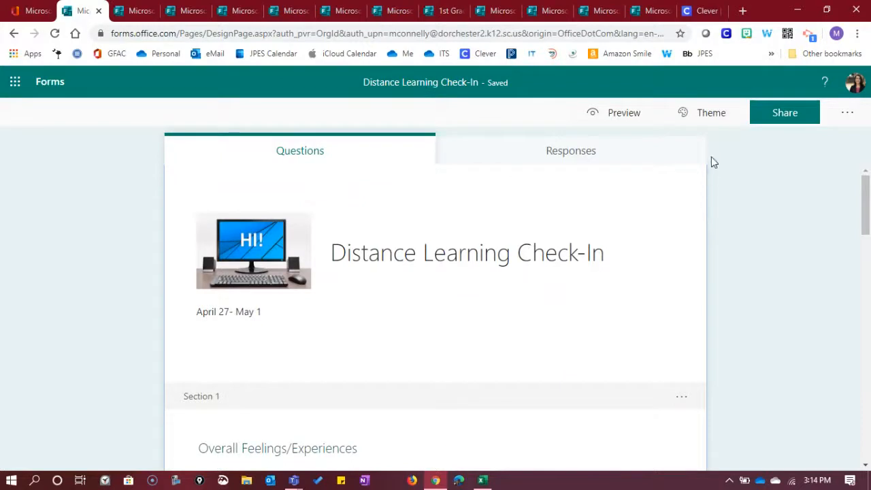
pyautogui.click(710, 116)
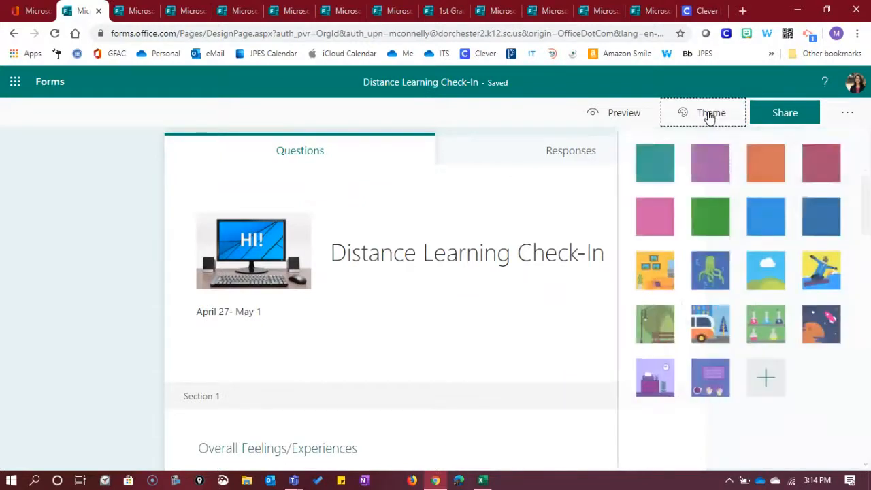
pyautogui.click(701, 173)
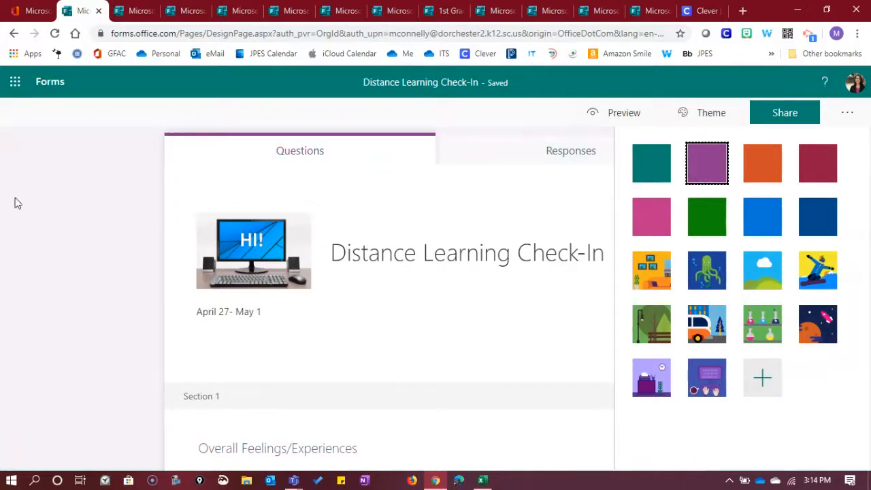
pyautogui.click(711, 395)
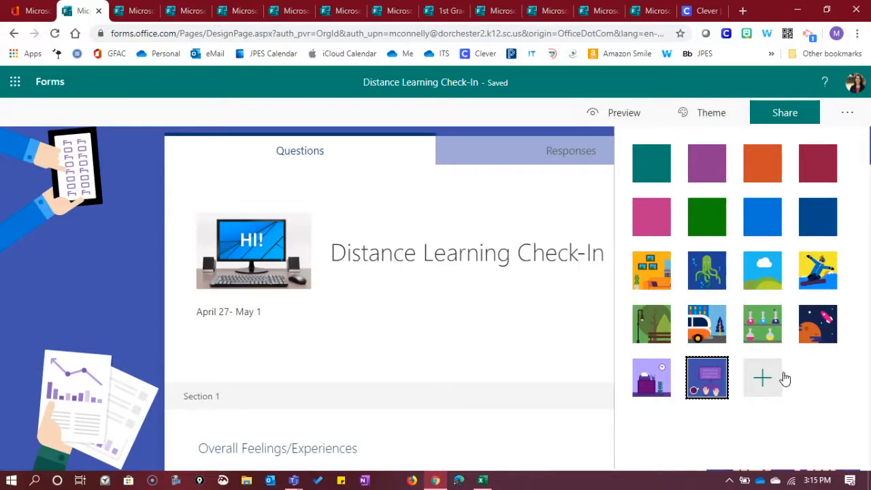
# Step: View the background image sources for a custom theme and return to the form without choosing one
pyautogui.click(761, 386)
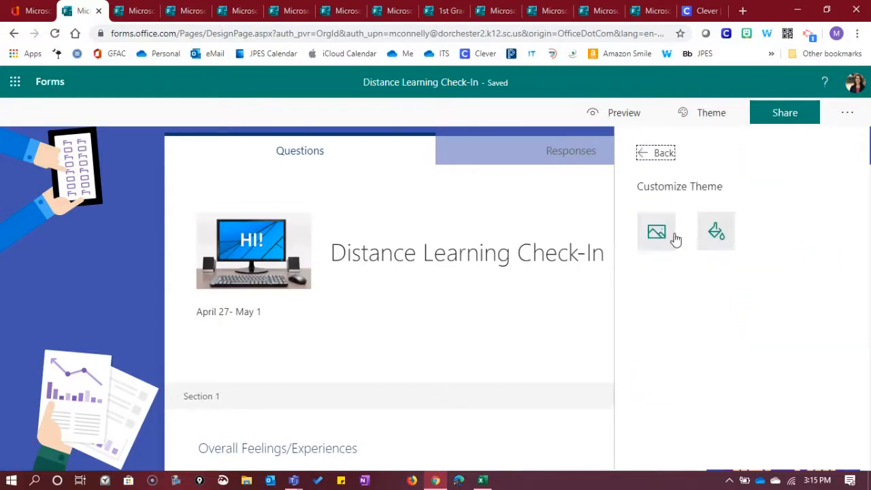
pyautogui.click(655, 247)
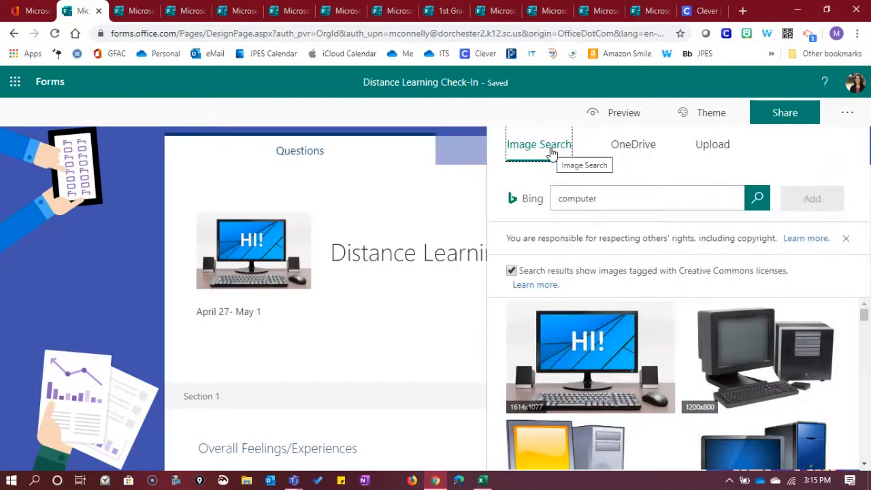
pyautogui.click(721, 125)
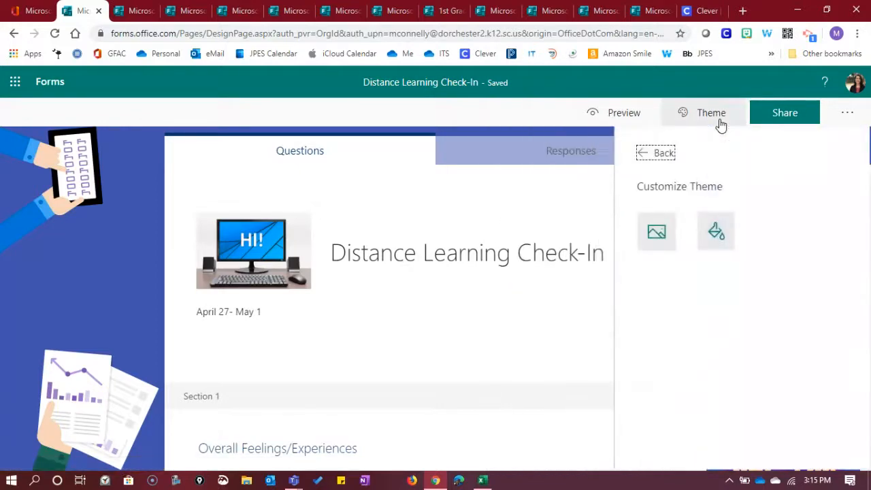
pyautogui.click(659, 154)
pyautogui.click(136, 245)
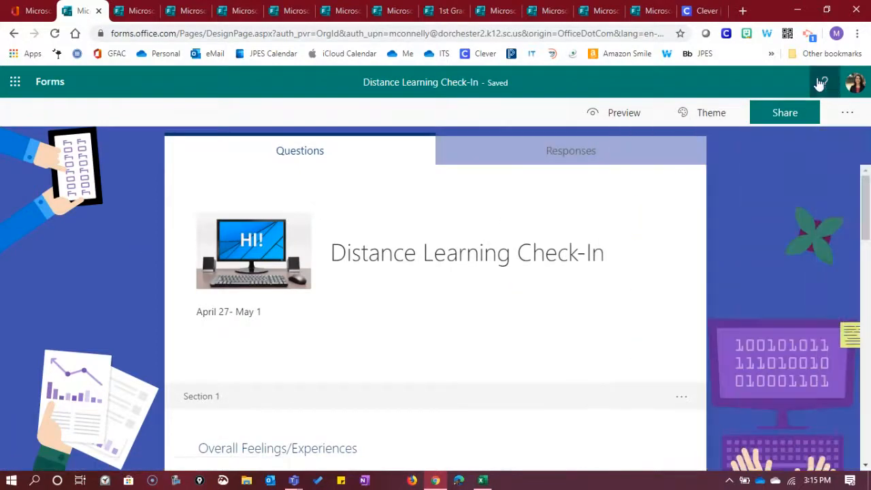
# Step: Reopen the custom theme's background image search and look over the computer pictures
pyautogui.click(720, 114)
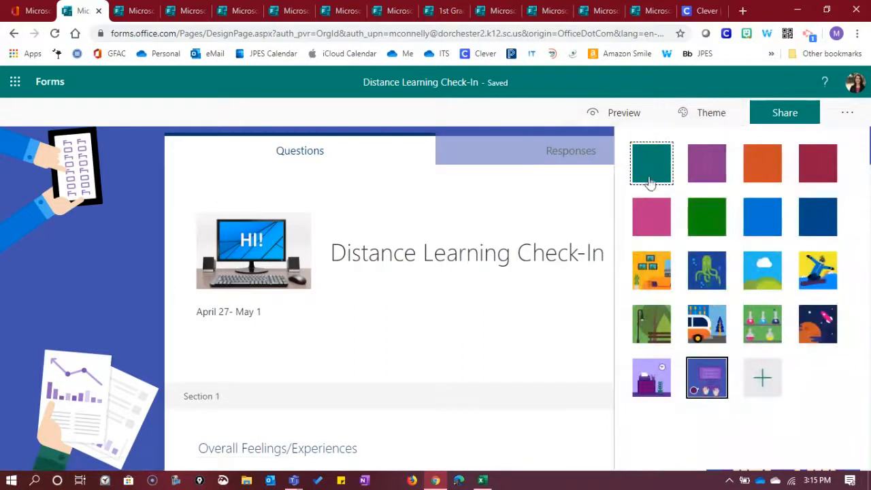
pyautogui.click(770, 388)
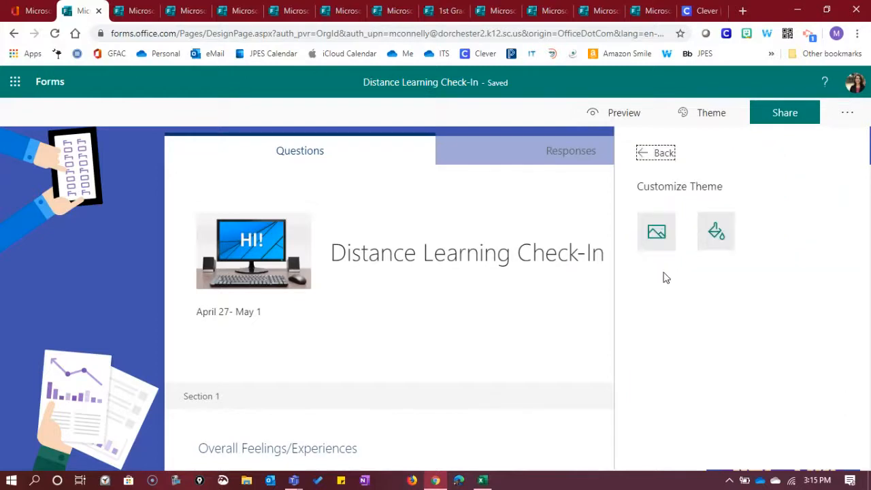
pyautogui.click(658, 235)
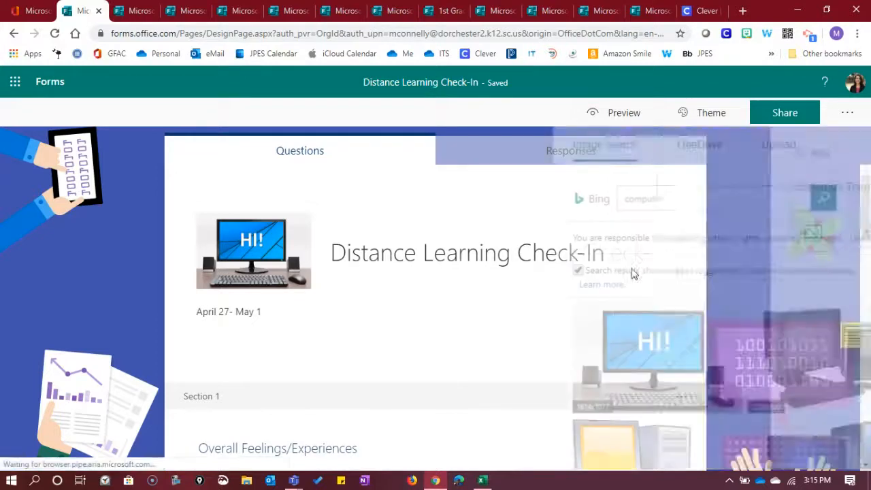
pyautogui.click(633, 200)
pyautogui.scroll(-5, 687, 308)
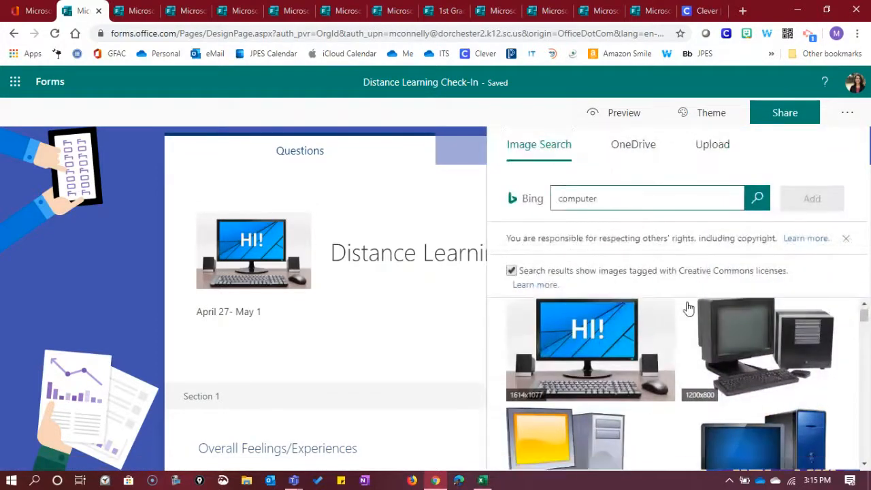
pyautogui.scroll(5, 686, 308)
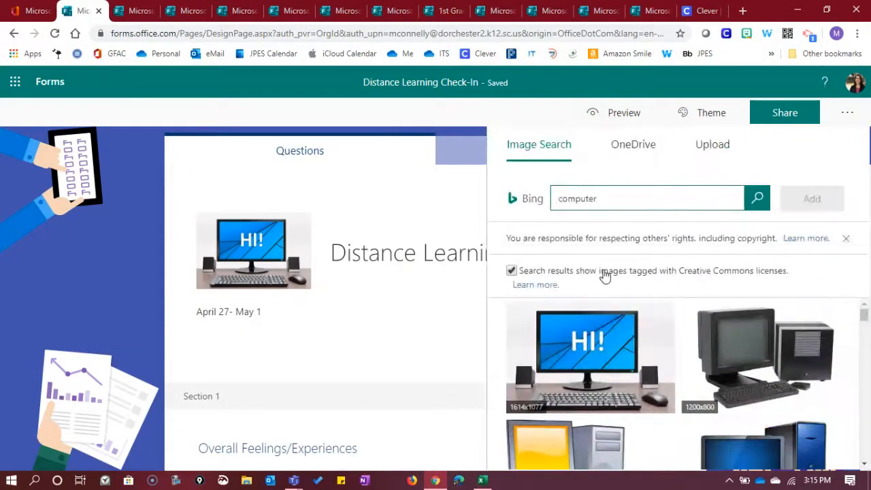
# Step: Search for "ocean" images and add the picture of a white cloud over the sea as a custom theme background
pyautogui.press('BackSpace')
pyautogui.press('BackSpace')
pyautogui.press('BackSpace')
pyautogui.press('BackSpace')
pyautogui.press('BackSpace')
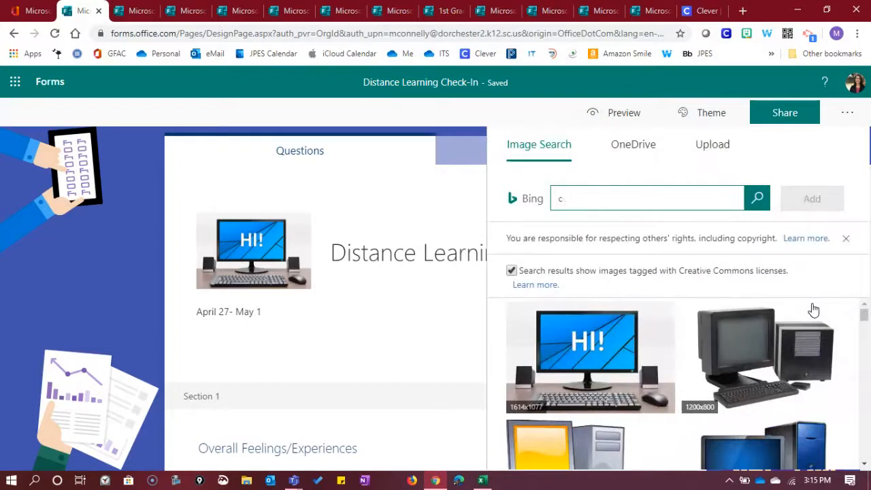
pyautogui.write('ocean')
pyautogui.press('Return')
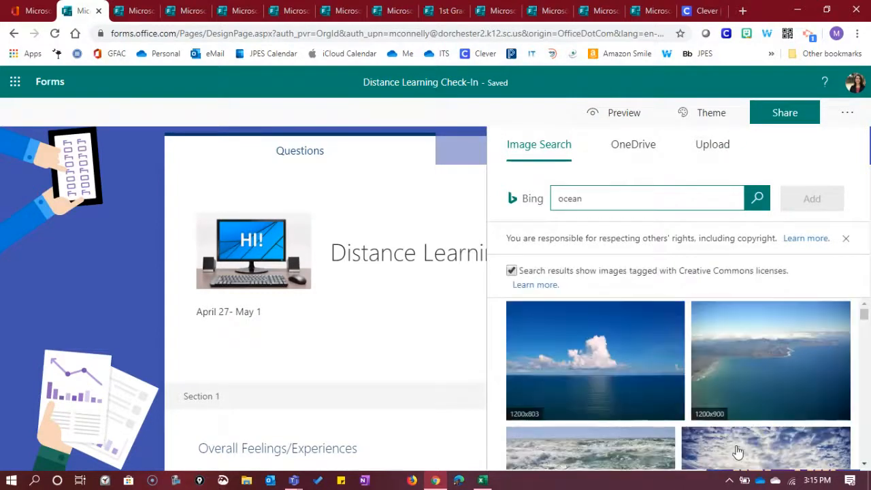
pyautogui.click(631, 399)
pyautogui.click(814, 198)
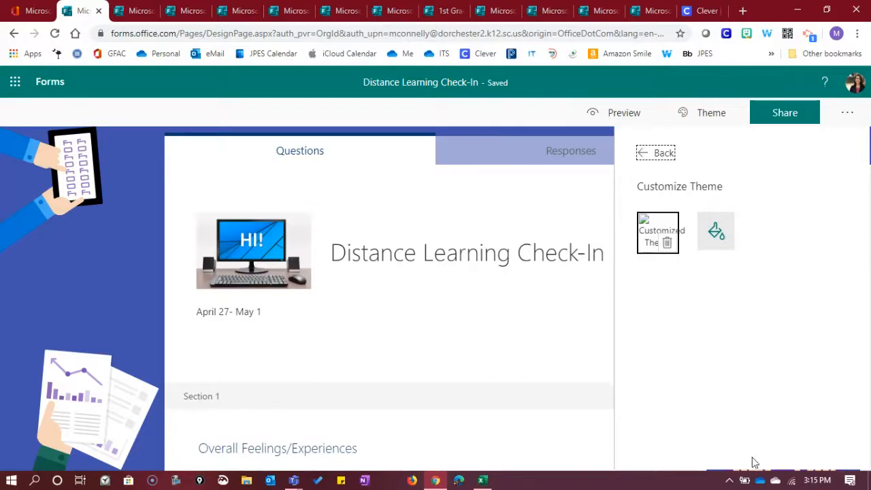
# Step: View the custom theme's hex colour option and close the theme choices, keeping the blue illustrated theme
pyautogui.click(720, 251)
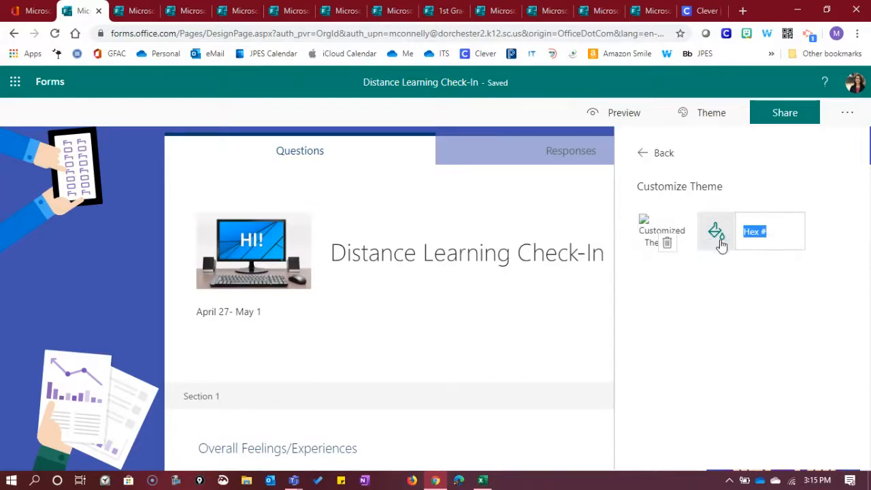
pyautogui.click(643, 161)
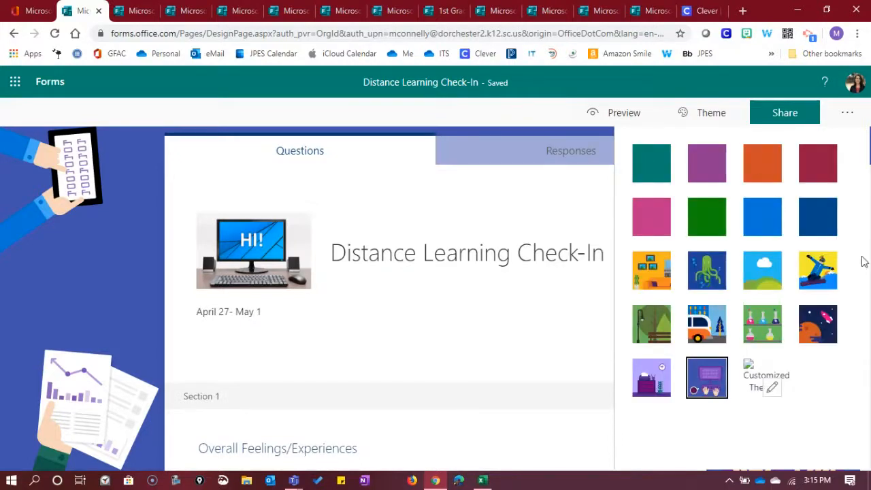
pyautogui.click(128, 256)
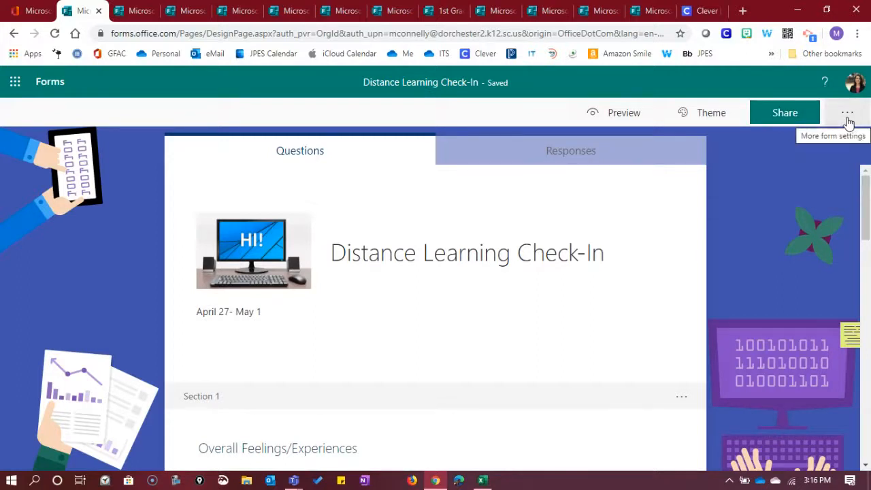
# Step: Open the form's settings and examine who can fill out the form alongside the Math and Science upload questions
pyautogui.click(849, 117)
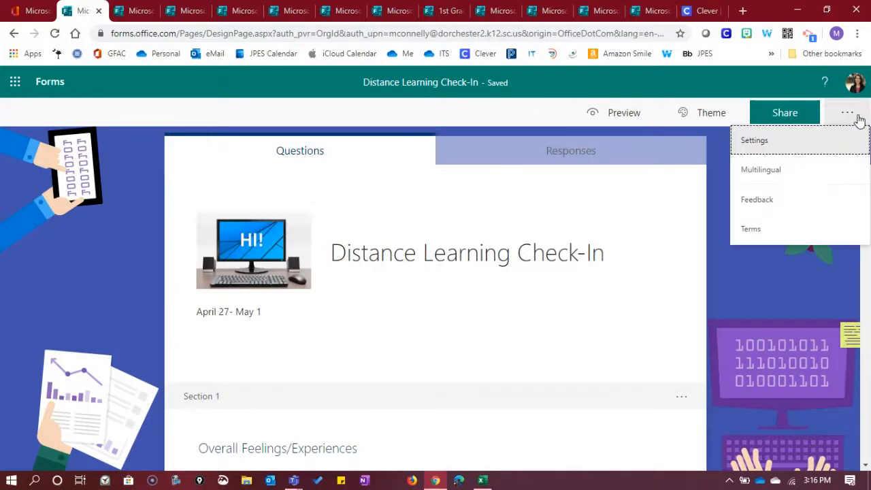
pyautogui.click(756, 143)
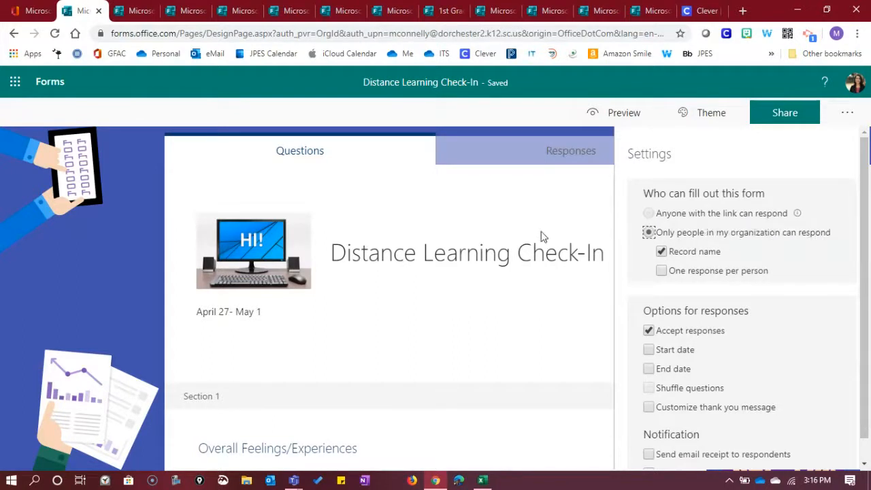
pyautogui.scroll(-10, 361, 293)
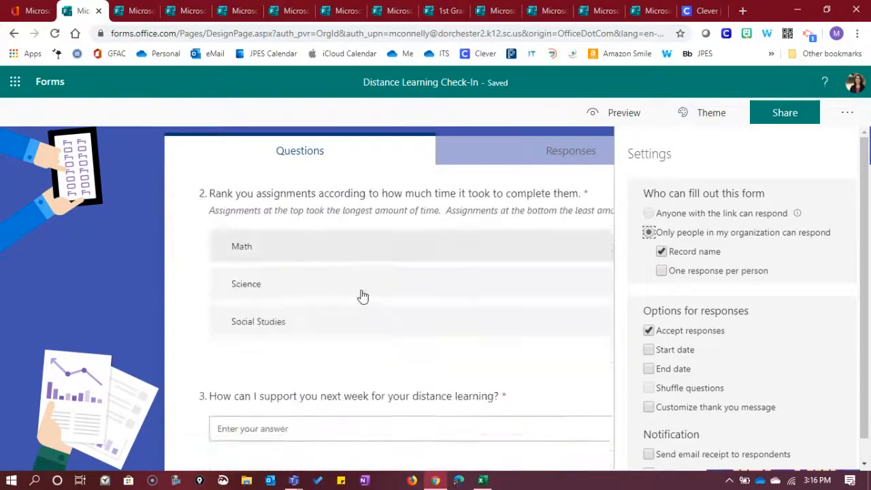
pyautogui.scroll(-4, 362, 301)
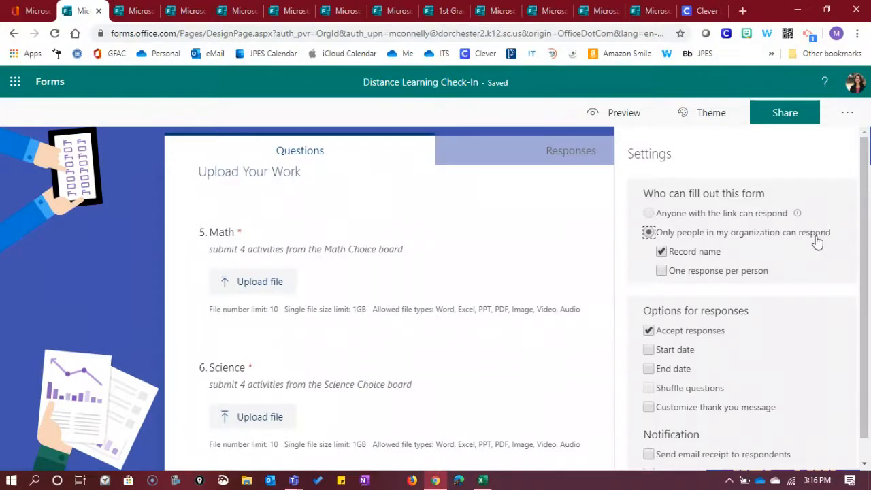
pyautogui.moveTo(799, 216)
# Step: Look at the responses of the 3rd Grade Half Day Club Choices (2019-2020) form and return to the check-in form
pyautogui.click(593, 11)
pyautogui.click(547, 11)
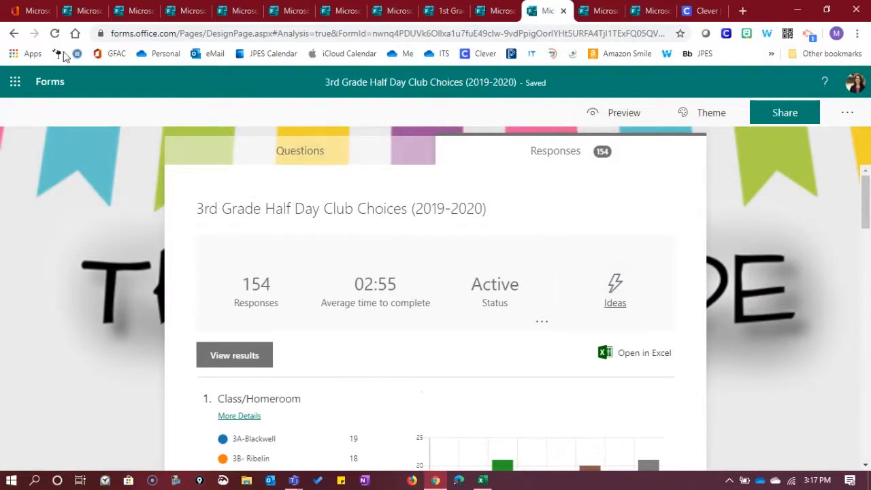
pyautogui.click(81, 11)
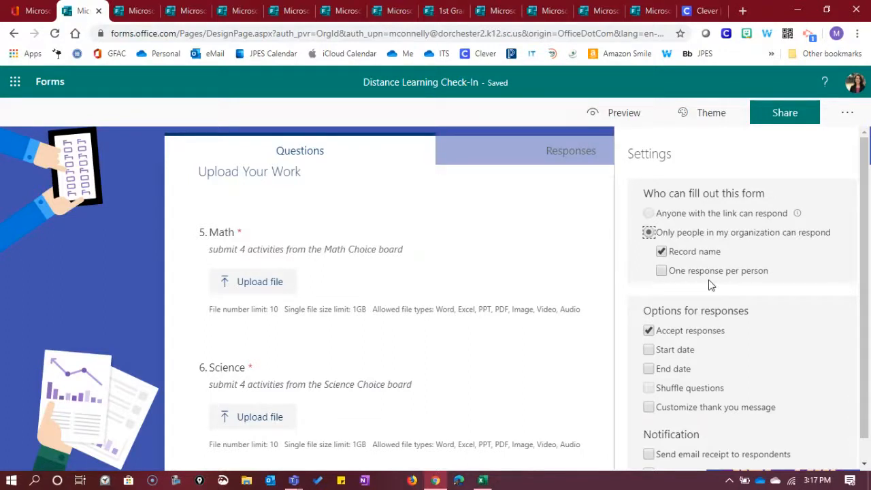
# Step: Try the Start date option for responses, turn it off again, and turn on the End date option
pyautogui.scroll(-1, 790, 246)
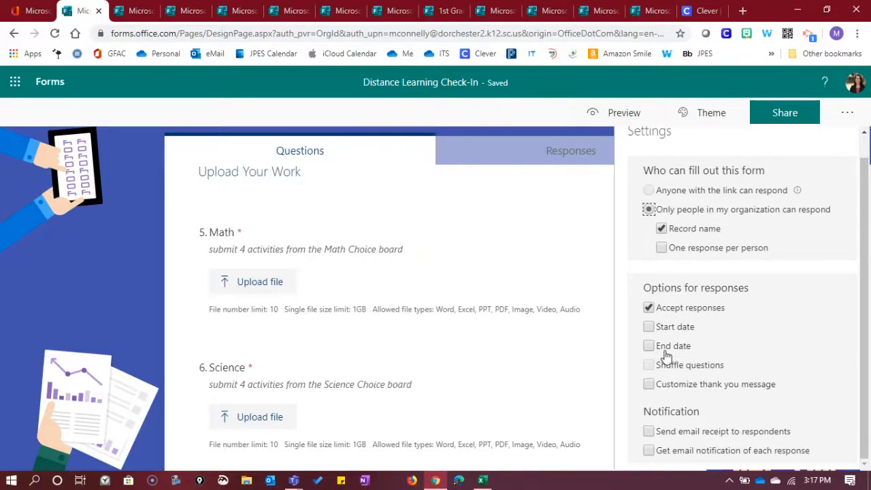
pyautogui.click(649, 327)
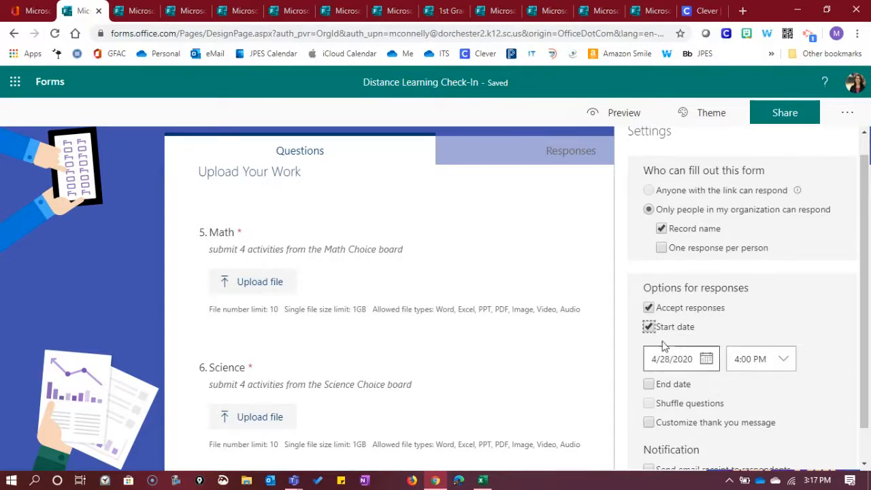
pyautogui.click(649, 327)
pyautogui.click(648, 346)
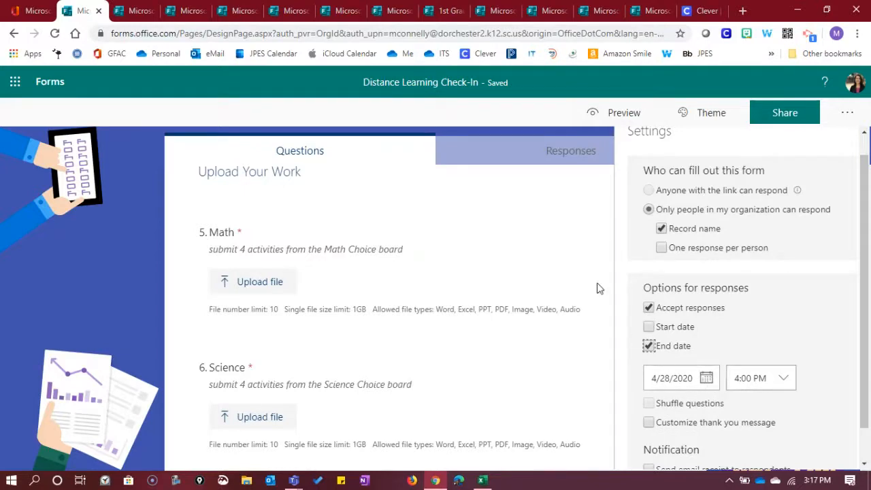
# Step: Examine the introduction of the Veteran's Day Celebration RSVP form as an example and return to the check-in form
pyautogui.click(142, 11)
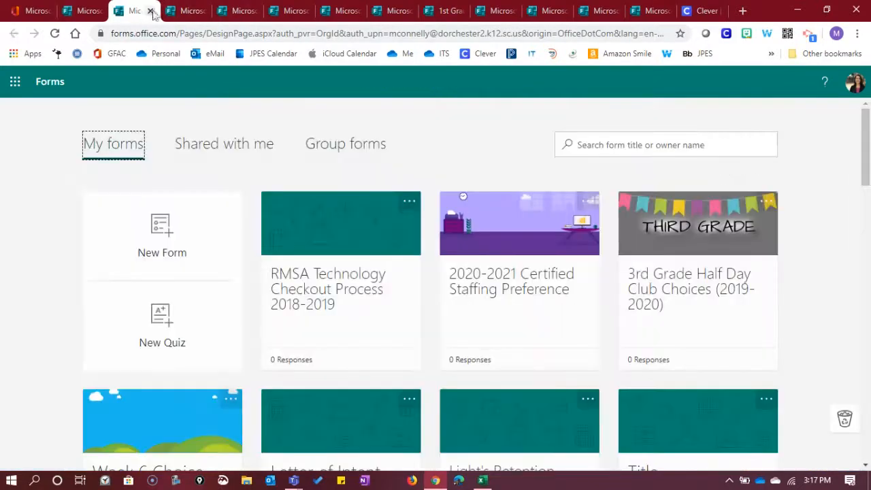
pyautogui.click(185, 12)
pyautogui.scroll(2, 477, 272)
pyautogui.scroll(15, 618, 327)
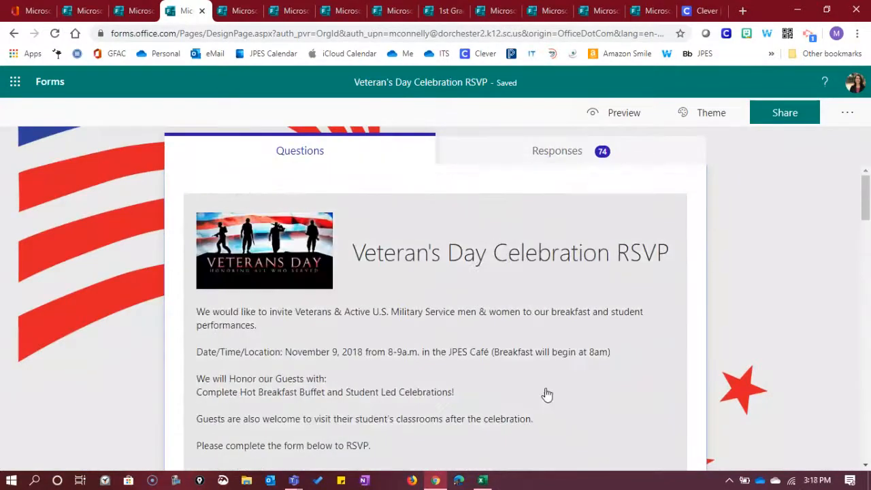
pyautogui.scroll(-2, 490, 401)
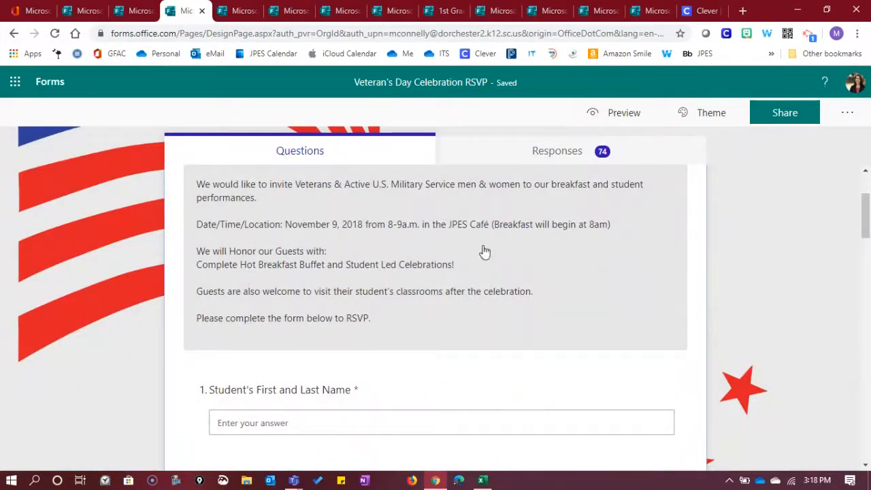
pyautogui.click(136, 12)
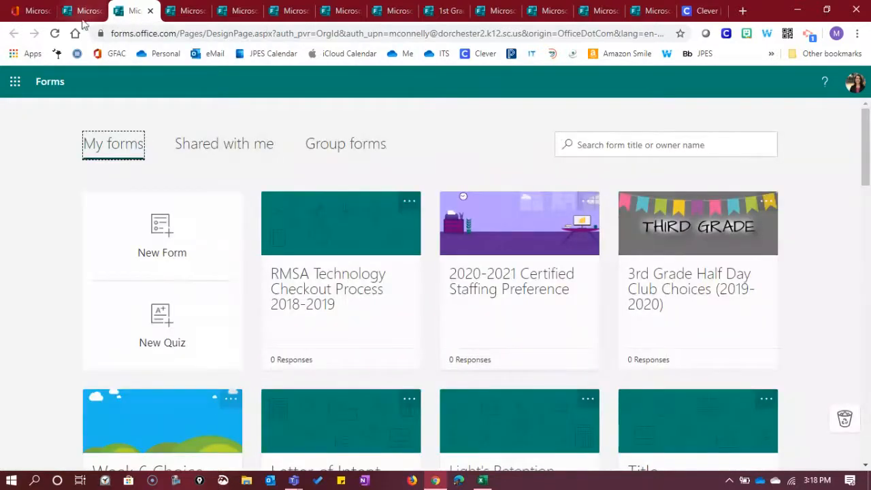
pyautogui.click(85, 12)
# Step: Turn off the End date option and turn on the customized thank you message for respondents
pyautogui.scroll(-1, 742, 344)
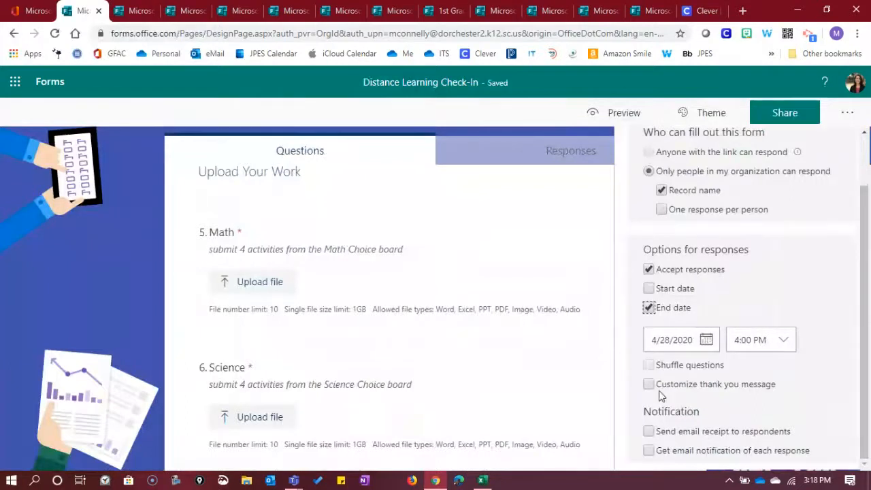
pyautogui.click(649, 308)
pyautogui.click(649, 385)
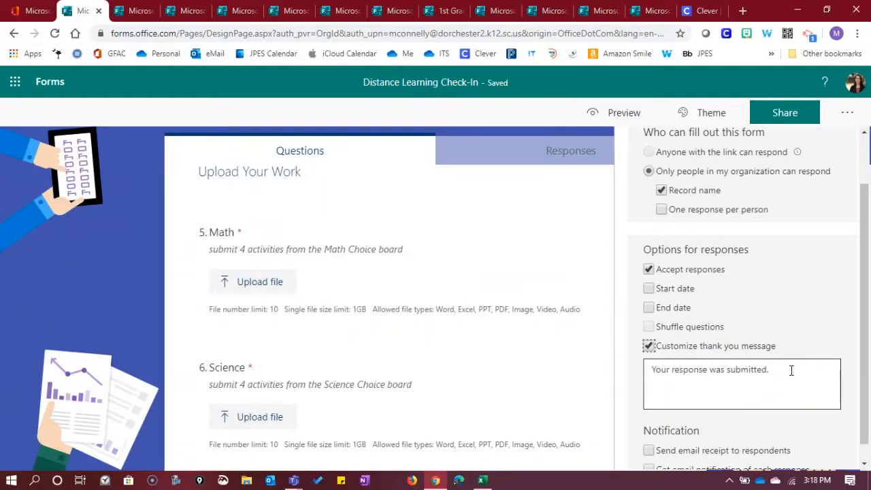
# Step: Turn off the customized thank you message and try the option to get email notification of each response
pyautogui.click(649, 347)
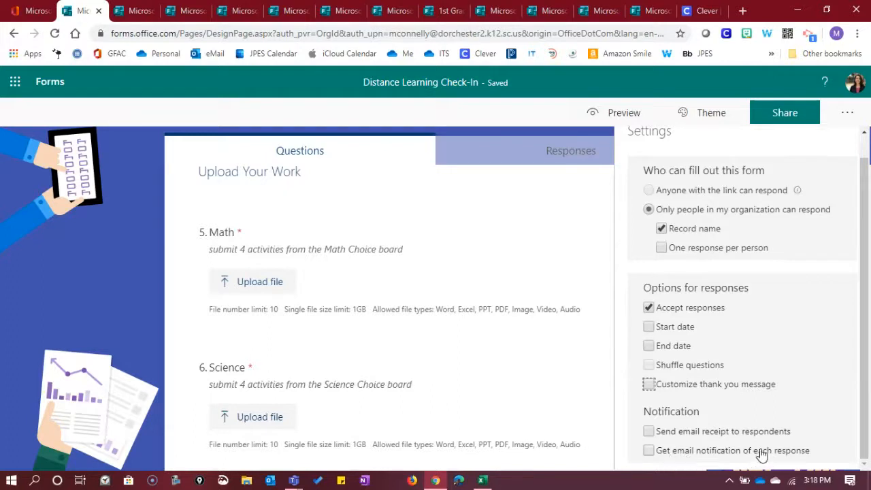
pyautogui.click(649, 451)
pyautogui.click(650, 452)
pyautogui.scroll(1, 855, 284)
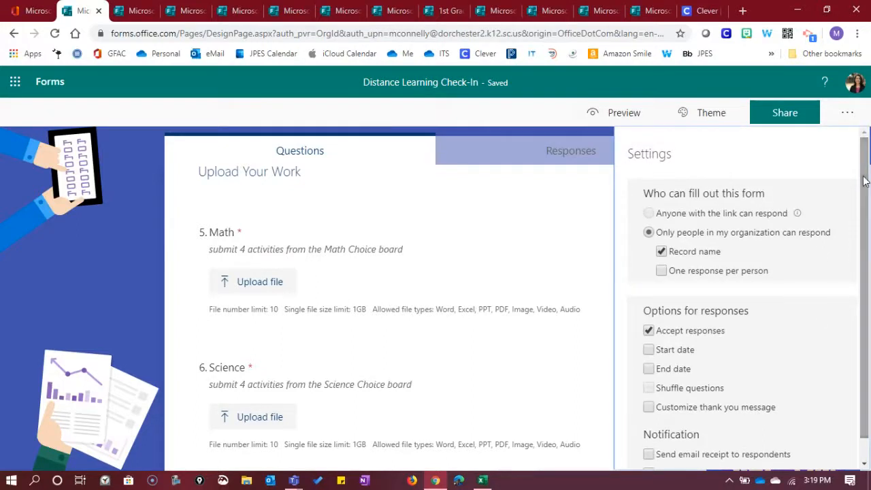
# Step: Look through the form's sharing options, including QR code, embed code and email, and return to the response link
pyautogui.click(789, 117)
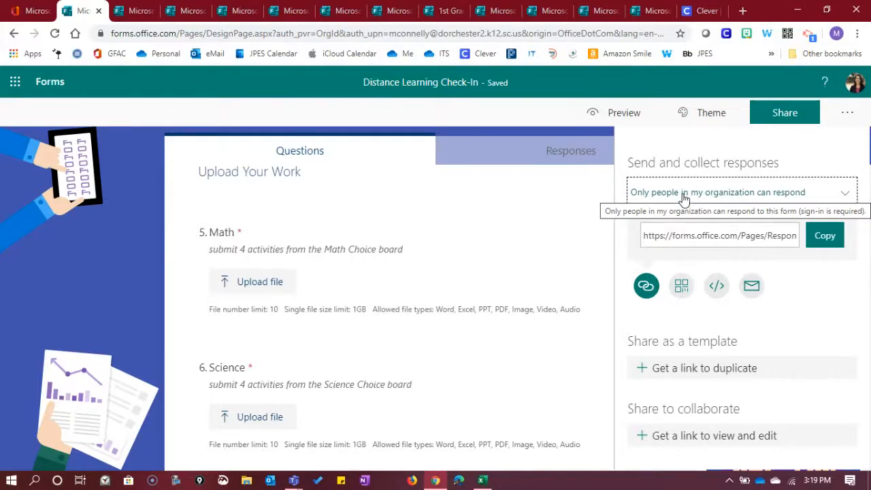
pyautogui.click(682, 290)
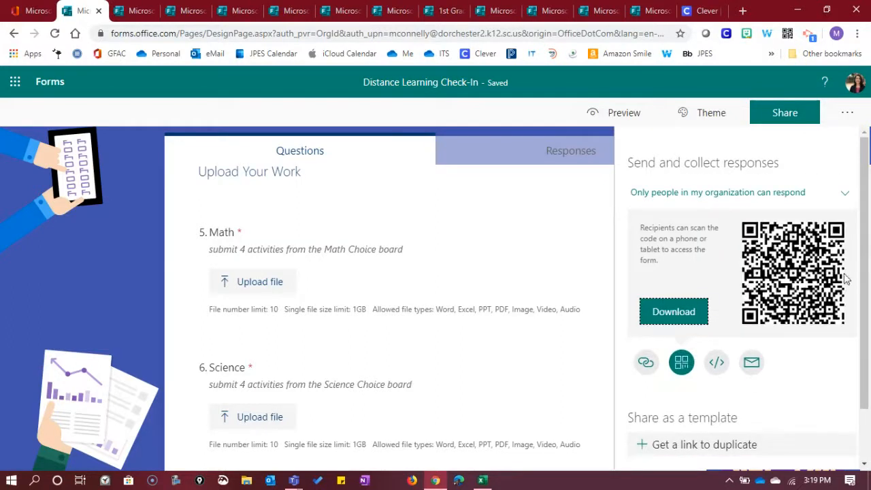
pyautogui.click(721, 367)
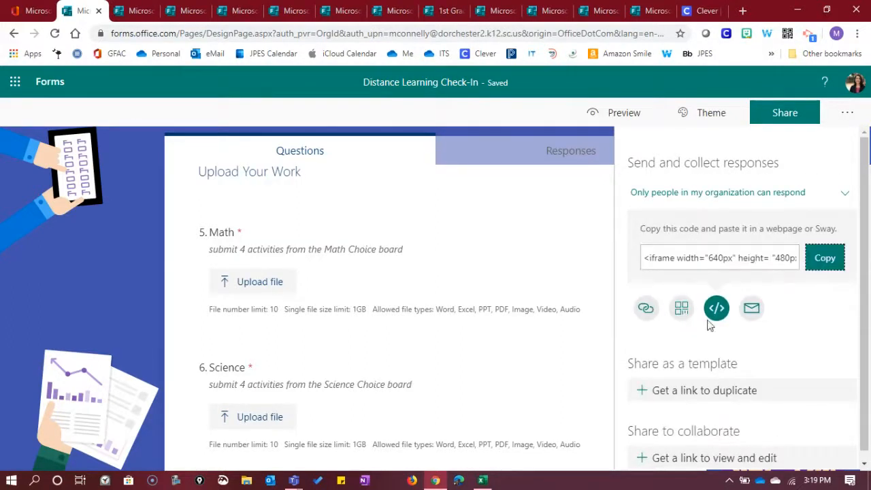
pyautogui.click(752, 310)
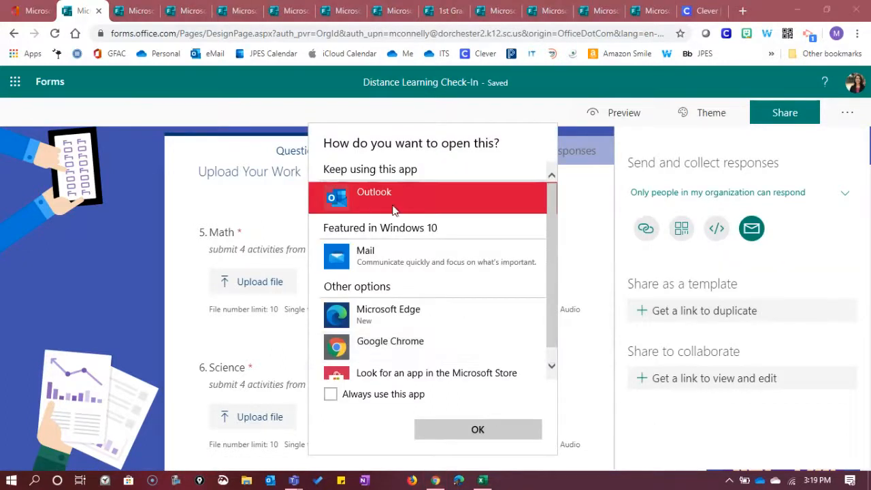
pyautogui.click(644, 242)
pyautogui.click(644, 238)
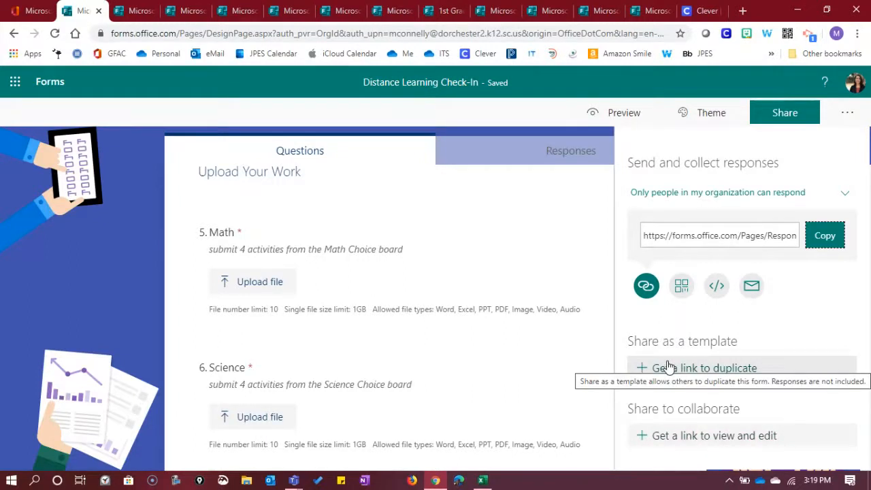
# Step: Examine the 1st Grade Retention Form as an example of a shared form and return to the check-in form
pyautogui.click(451, 11)
pyautogui.scroll(-5, 313, 346)
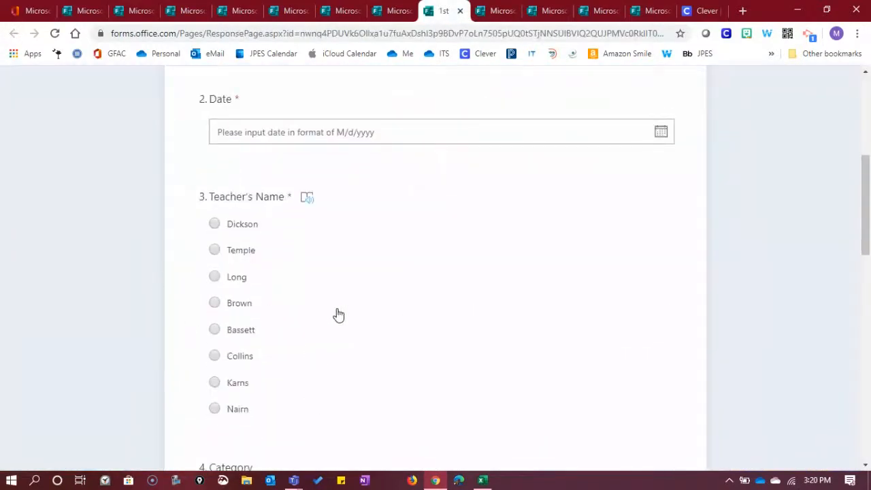
pyautogui.scroll(5, 337, 313)
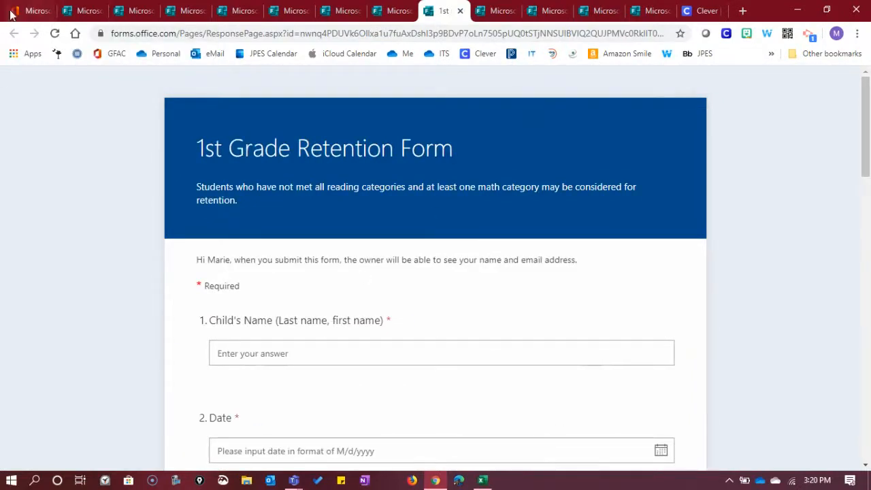
pyautogui.click(85, 13)
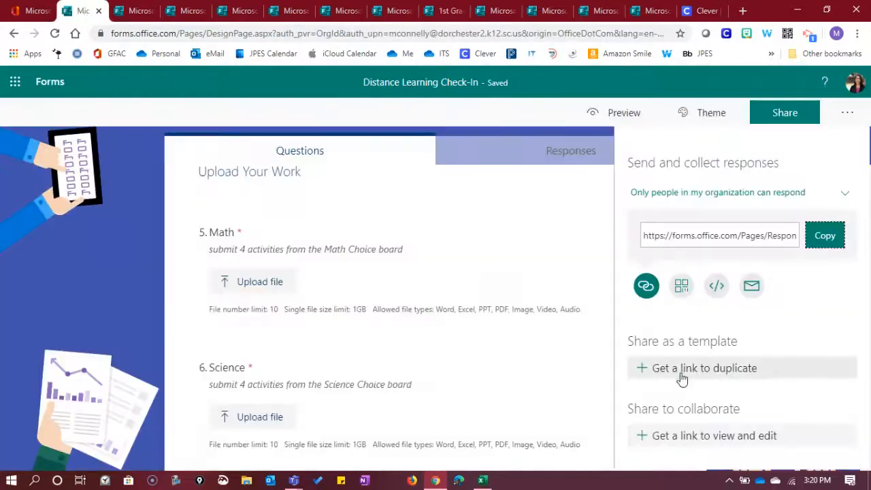
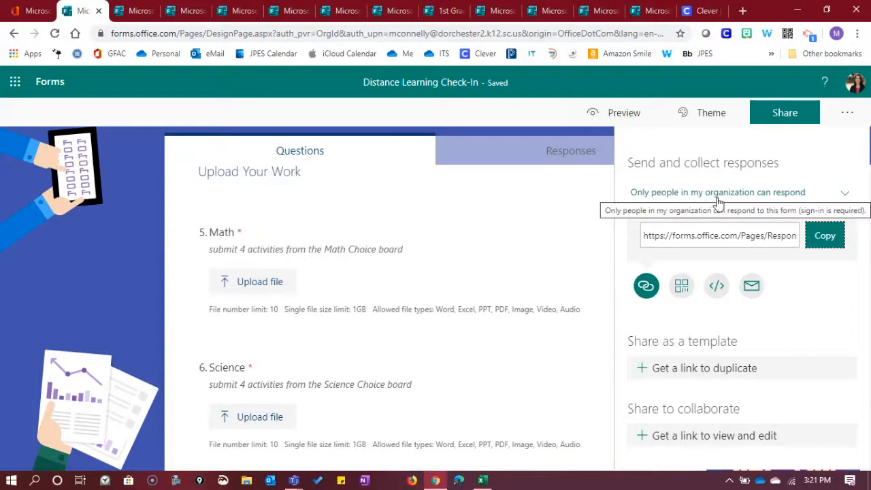
# Step: Copy the check-in form's response link, switch to Clever and start a custom link under JPES Resources
pyautogui.click(817, 248)
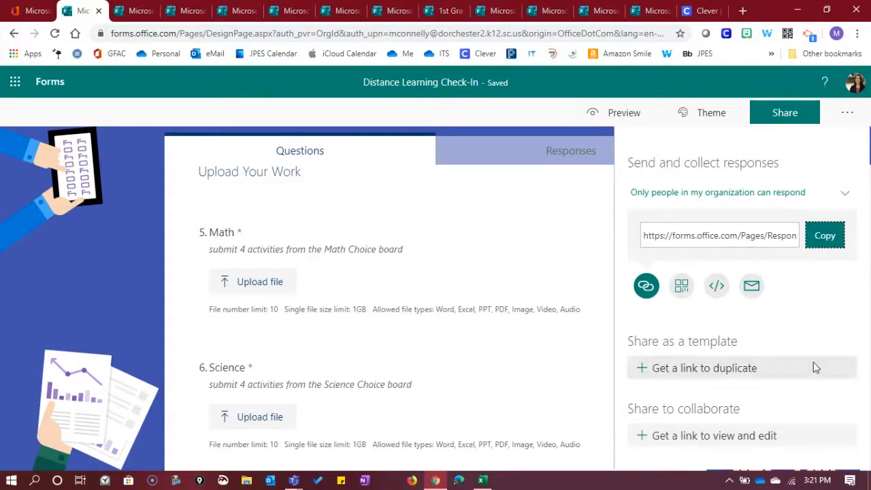
pyautogui.click(702, 18)
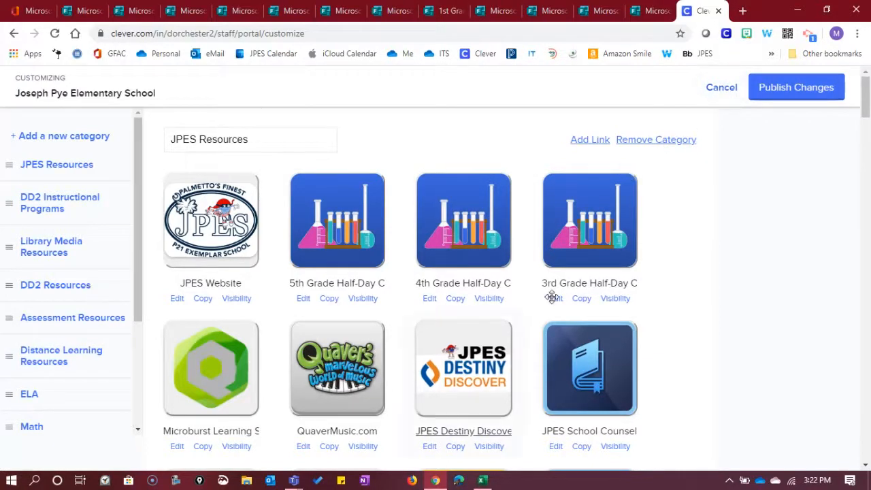
pyautogui.click(591, 142)
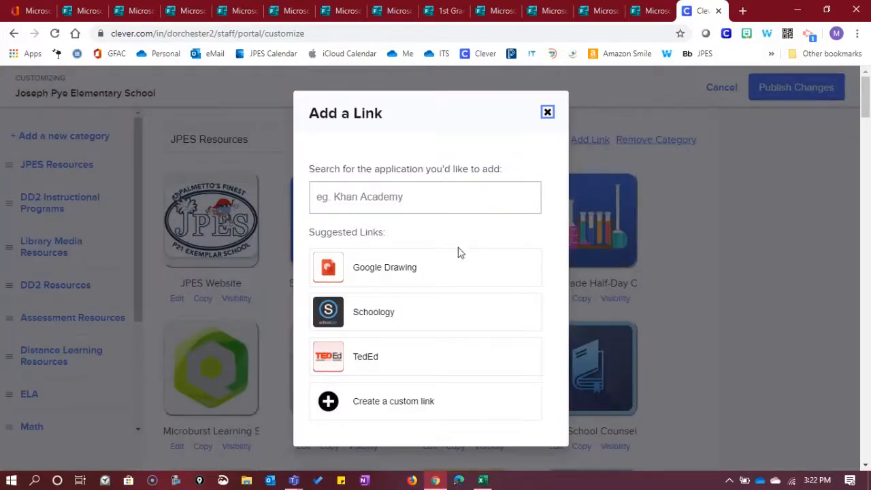
pyautogui.click(379, 415)
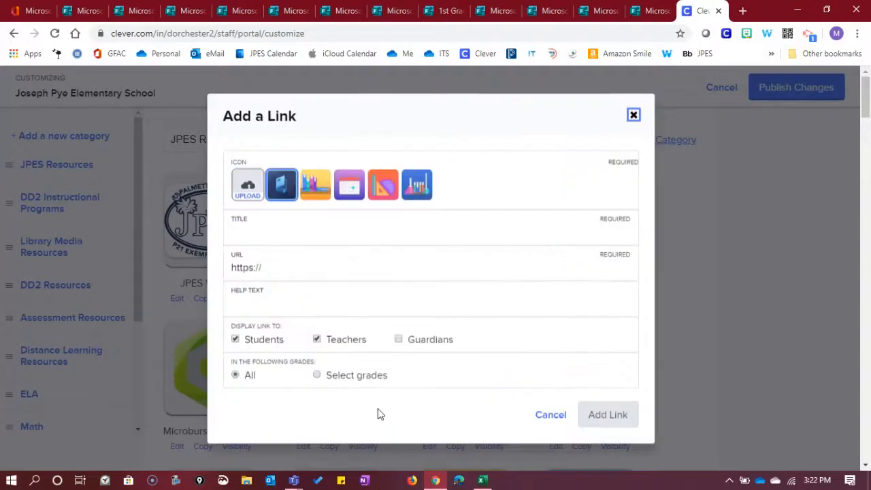
# Step: Title the custom link "Distance Learning Check- In" and paste the copied form link as its URL
pyautogui.click(279, 231)
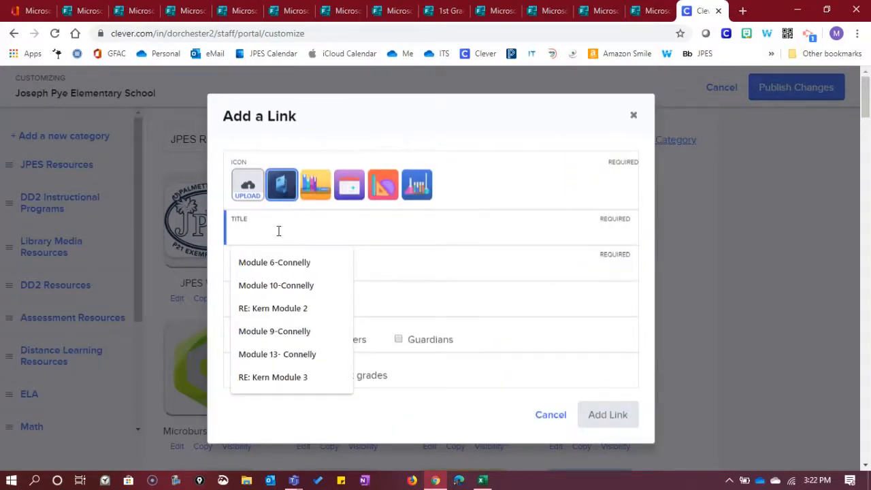
pyautogui.write('Distance Lear')
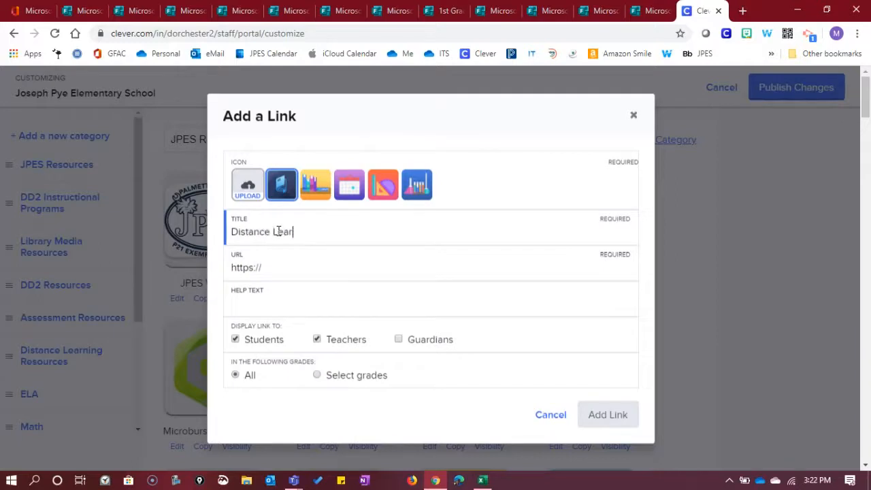
pyautogui.write('ning Check- ')
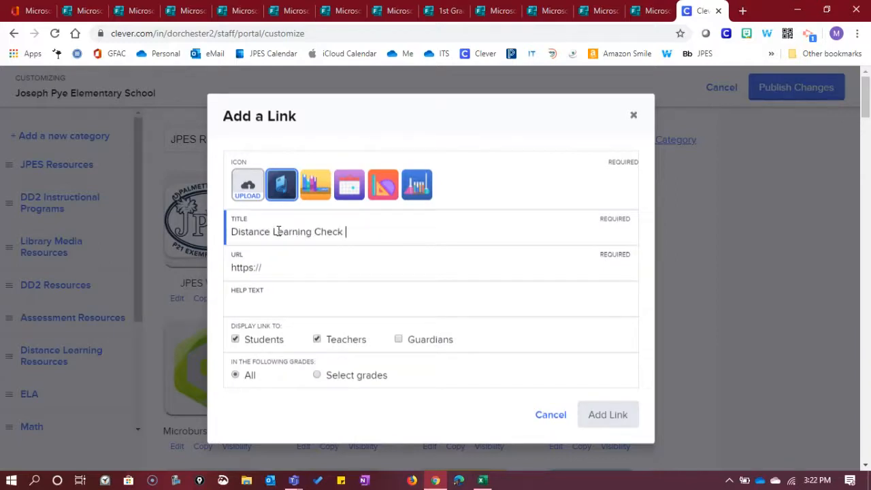
pyautogui.write('In')
pyautogui.click(236, 268)
pyautogui.rightClick(236, 267)
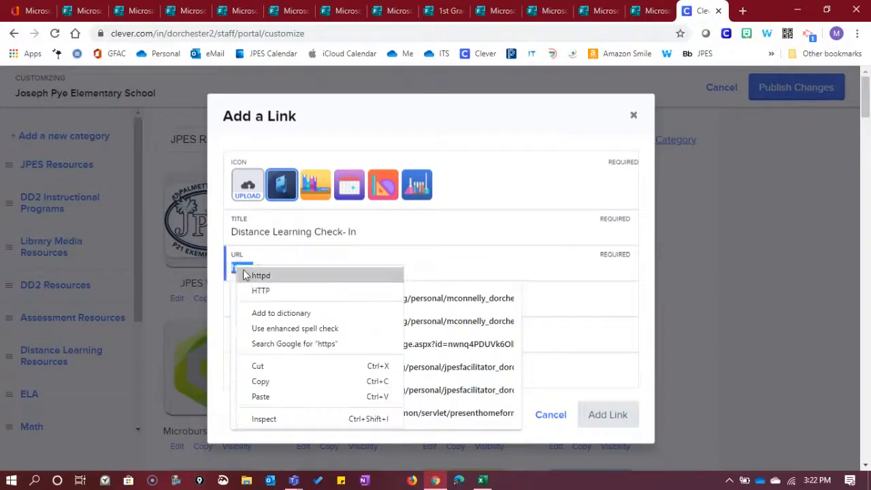
pyautogui.click(251, 395)
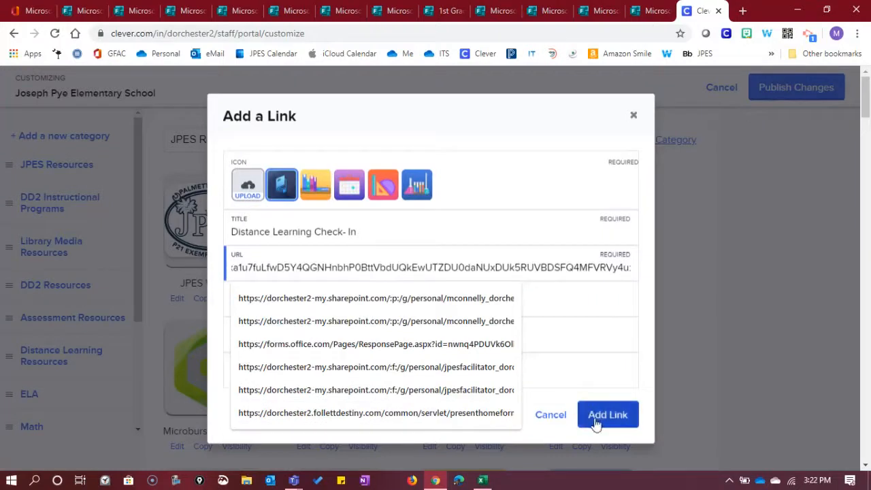
pyautogui.click(646, 350)
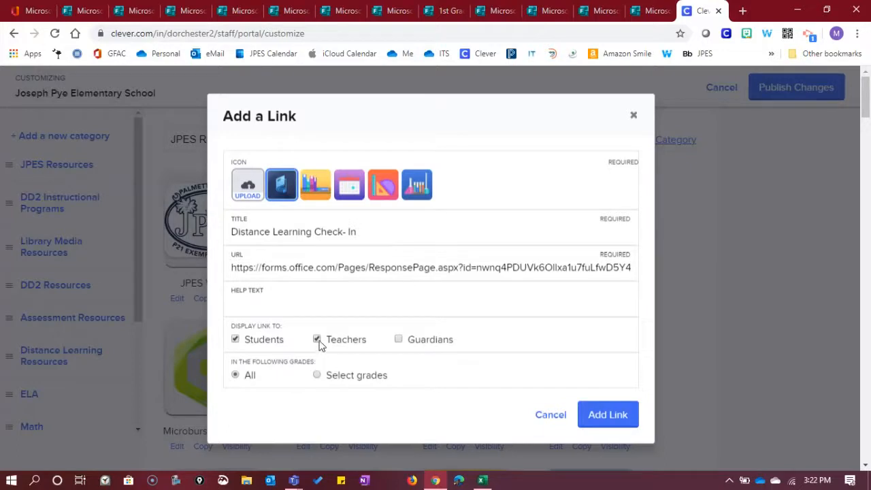
# Step: Display the link to students only, try limiting it to selected grades and set it back to all grades
pyautogui.click(320, 379)
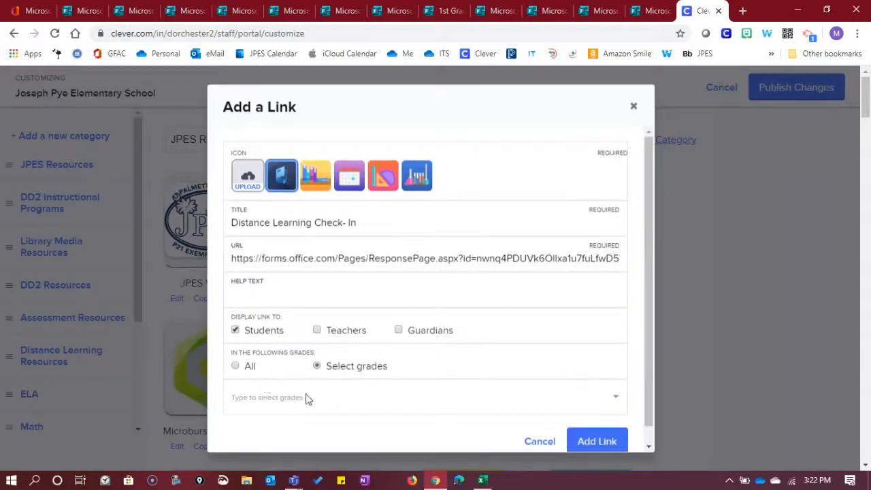
pyautogui.scroll(-1, 343, 402)
pyautogui.click(323, 384)
pyautogui.scroll(-1, 316, 392)
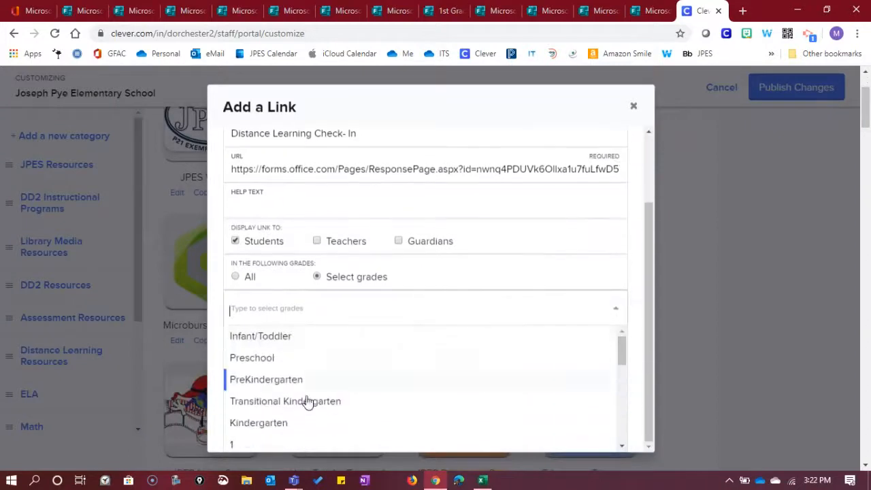
pyautogui.click(236, 282)
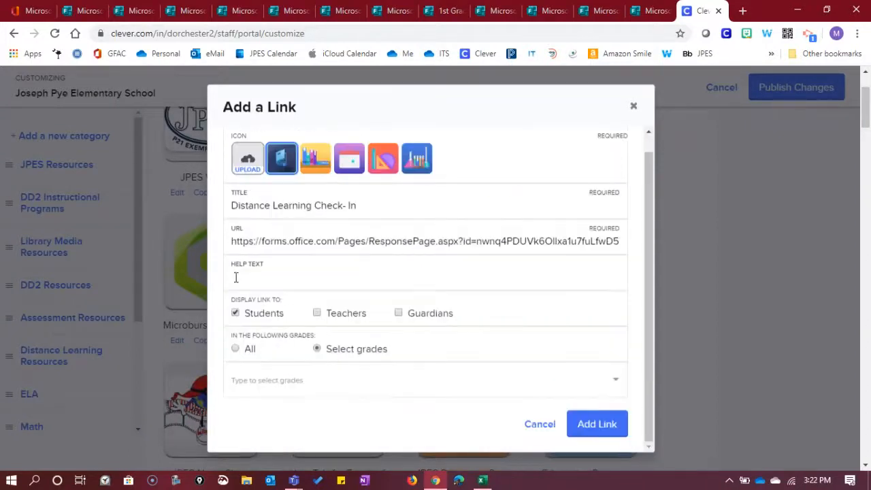
pyautogui.click(237, 350)
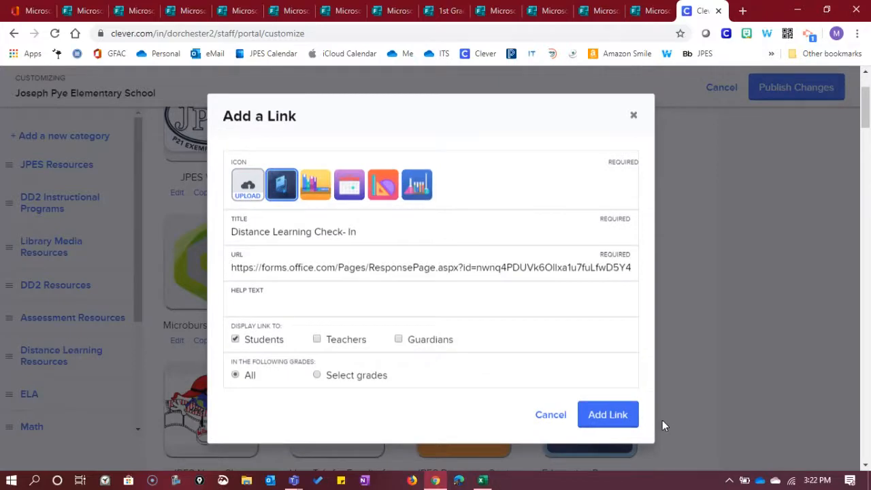
# Step: Add the Distance Learning Check- In link to JPES Resources and publish the portal changes
pyautogui.click(598, 416)
pyautogui.scroll(-2, 708, 401)
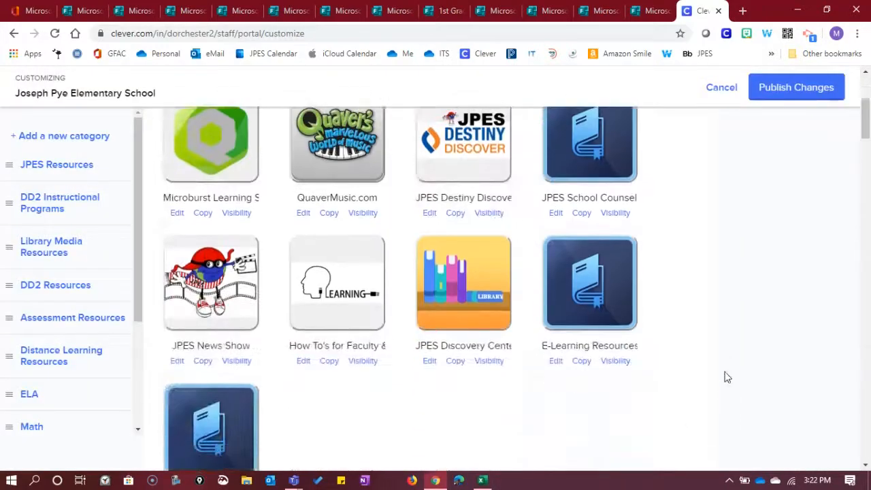
pyautogui.click(790, 89)
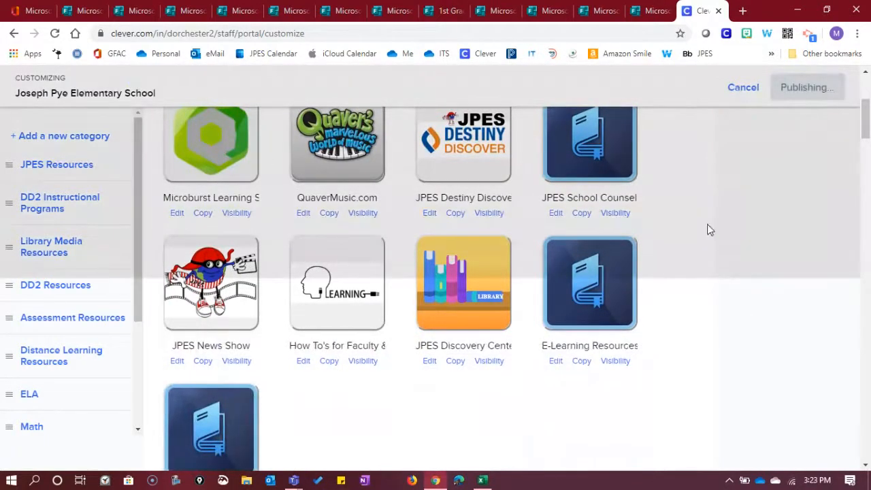
# Step: Find the Distance Learning Check- In link in the published portal, open it to test it and return to Clever
pyautogui.scroll(1, 690, 375)
pyautogui.scroll(2, 689, 373)
pyautogui.scroll(1, 689, 373)
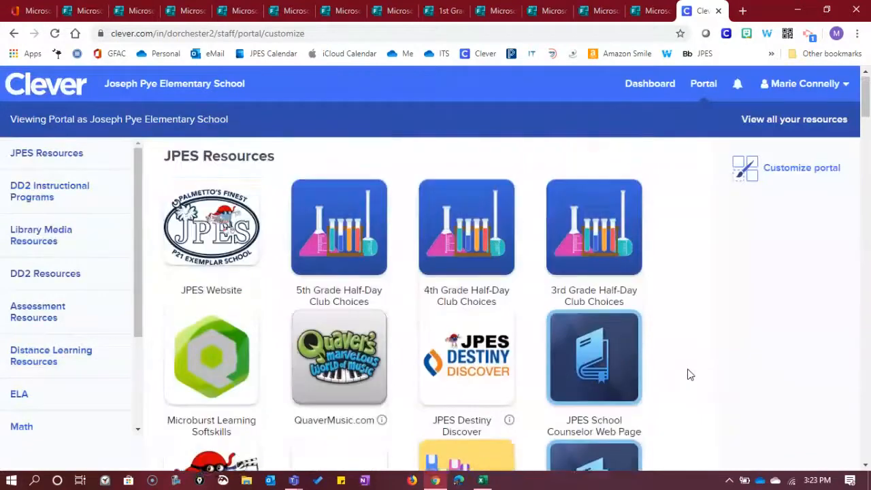
pyautogui.scroll(-1, 684, 276)
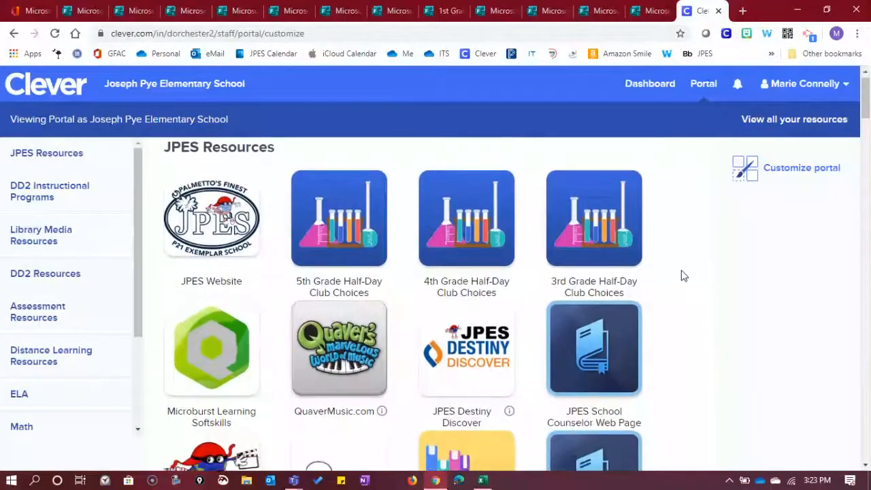
pyautogui.scroll(-4, 685, 275)
pyautogui.scroll(-2, 228, 424)
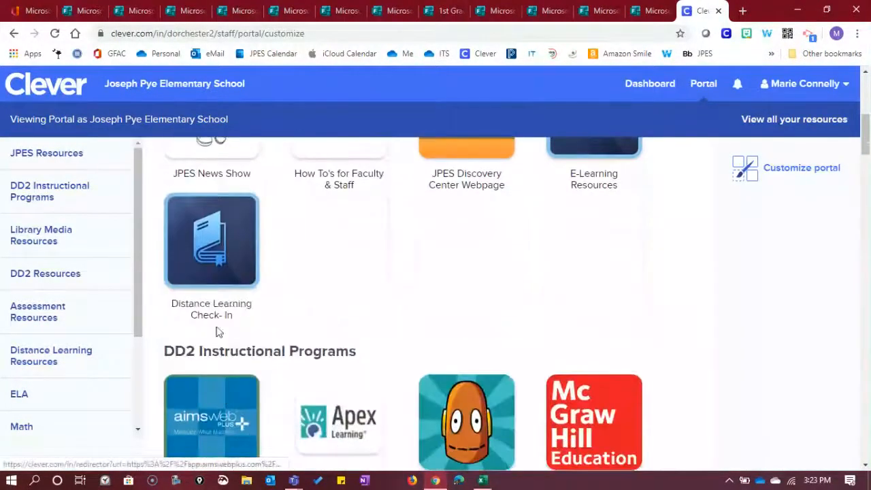
pyautogui.click(225, 279)
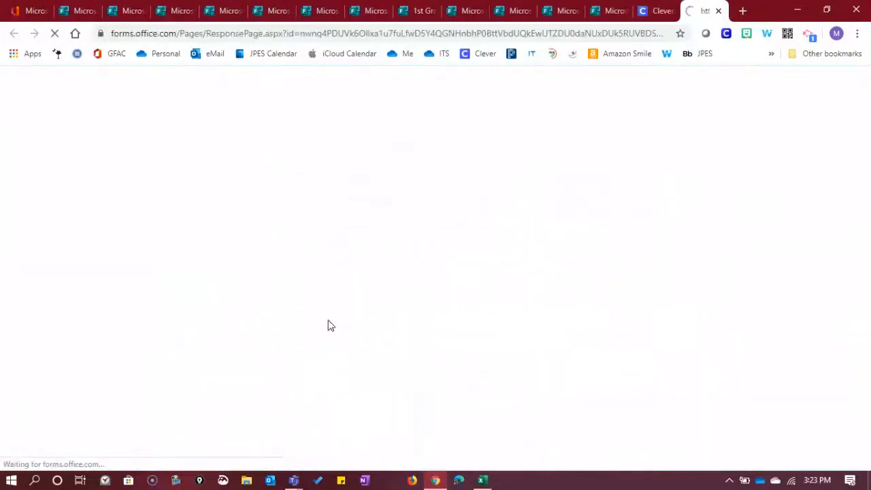
pyautogui.click(659, 10)
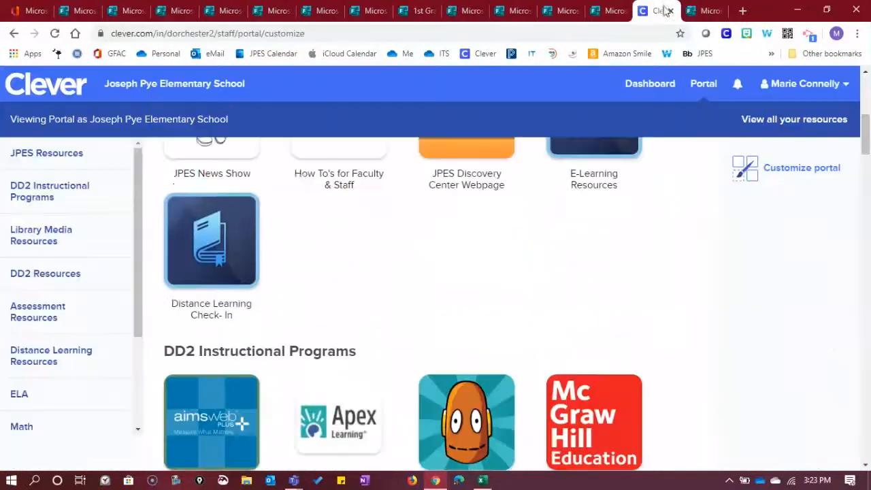
# Step: Customize the portal again and remove the Distance Learning Check- In link from JPES Resources
pyautogui.click(804, 173)
pyautogui.scroll(-3, 317, 326)
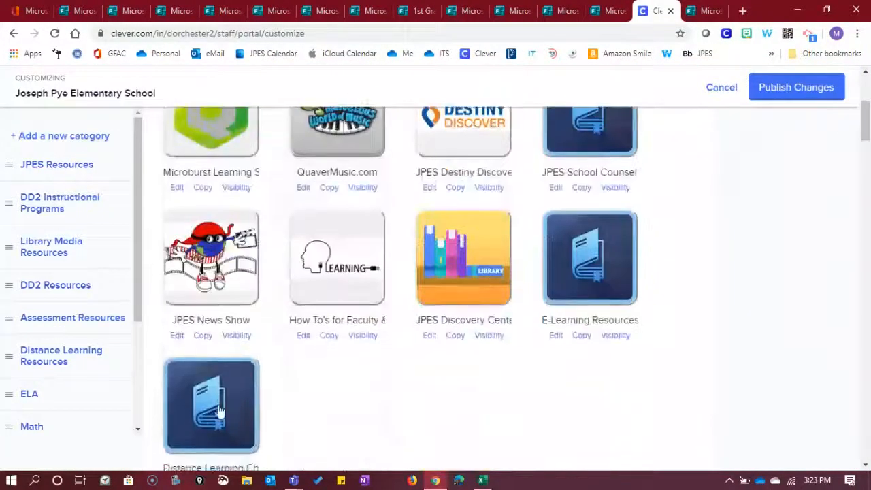
pyautogui.scroll(-3, 220, 412)
pyautogui.click(177, 301)
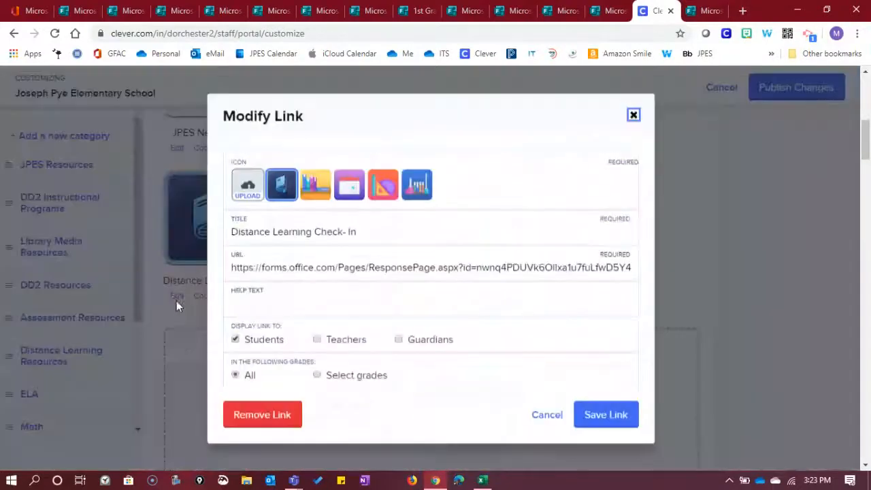
pyautogui.click(252, 417)
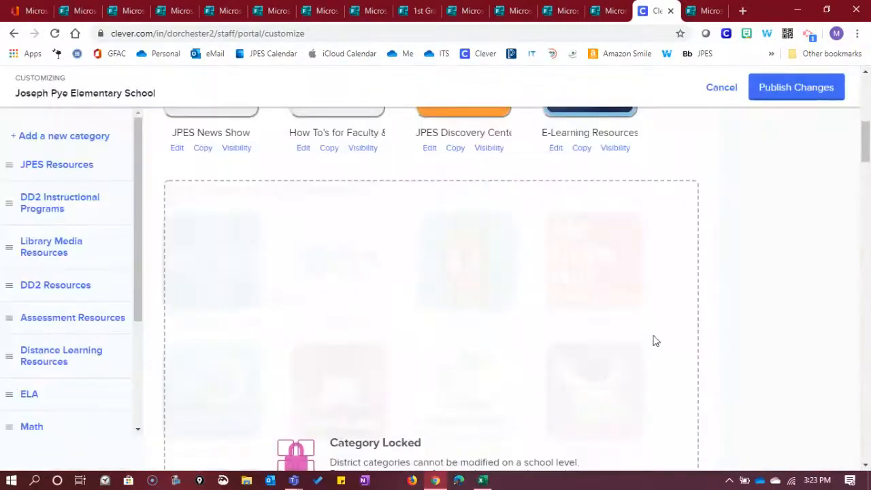
# Step: Publish the changes made to the school portal
pyautogui.moveTo(866, 143); pyautogui.dragTo(866, 96)
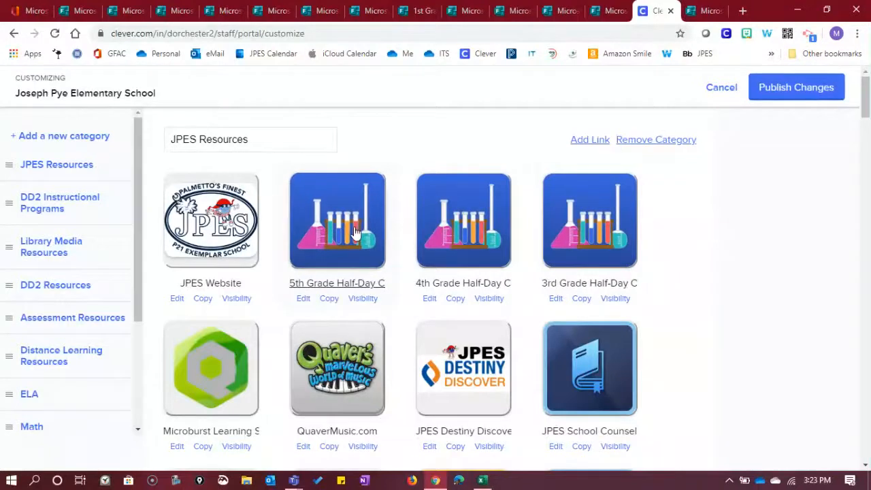
pyautogui.click(799, 86)
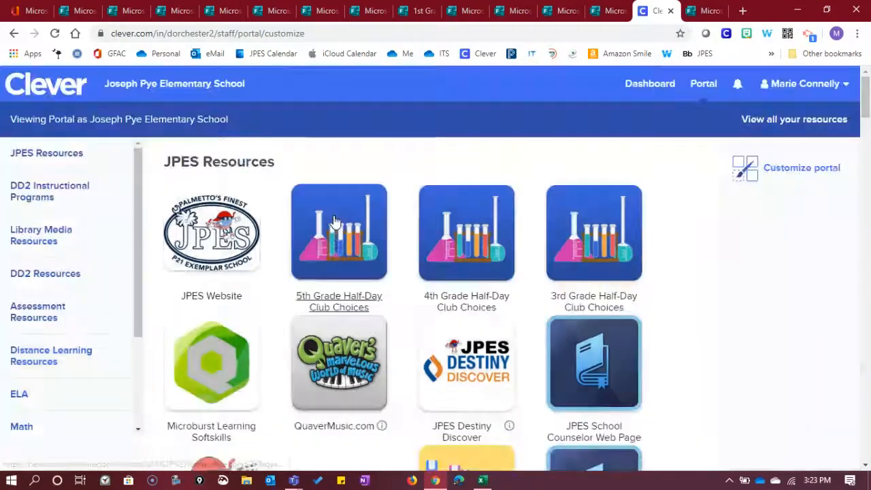
# Step: Open the 5th Grade Half-Day Club Choices link from the portal to view it, and close that tab and the leftover form tab
pyautogui.click(334, 231)
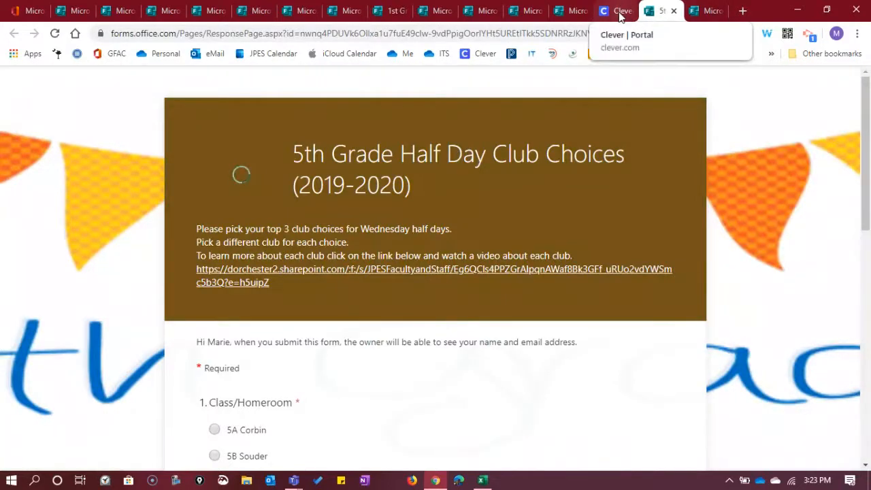
pyautogui.click(673, 12)
pyautogui.click(666, 16)
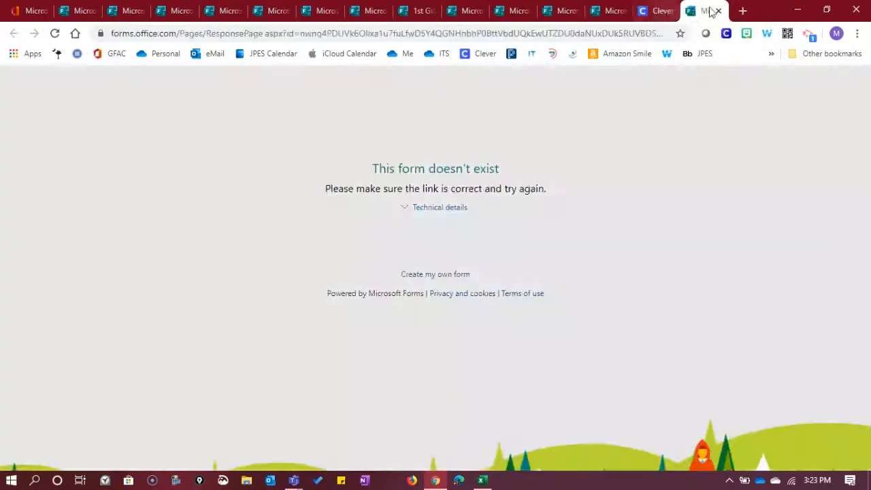
pyautogui.click(719, 11)
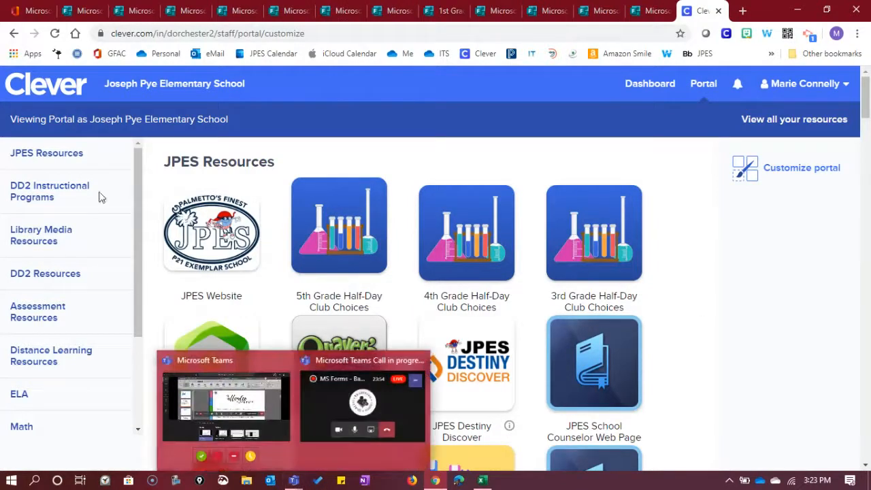
# Step: Return to the Distance Learning Check-In form editor and close its sharing options
pyautogui.click(29, 11)
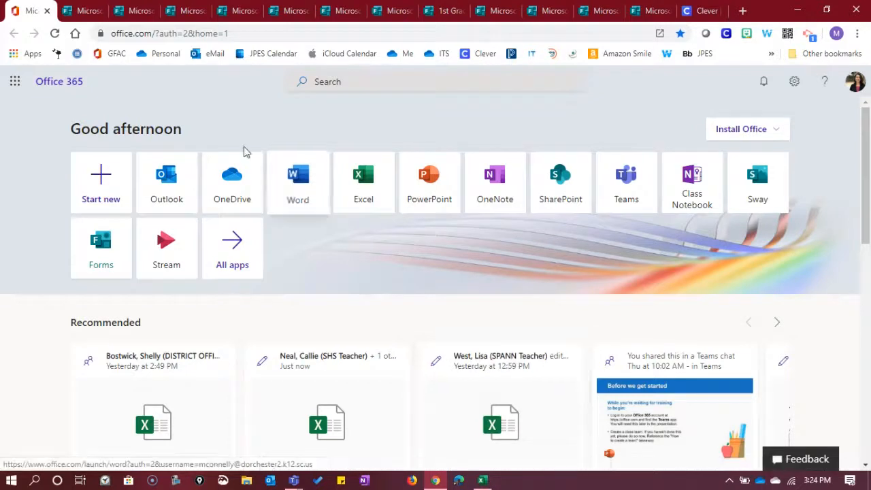
pyautogui.click(82, 12)
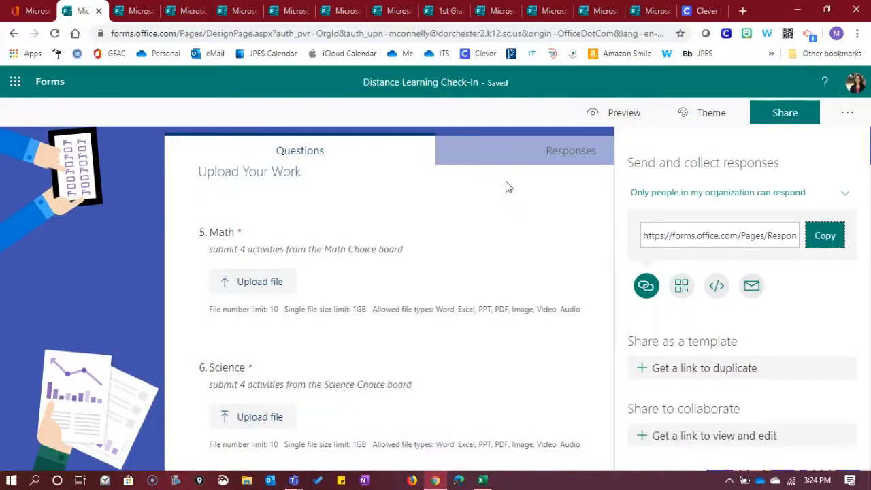
pyautogui.click(206, 156)
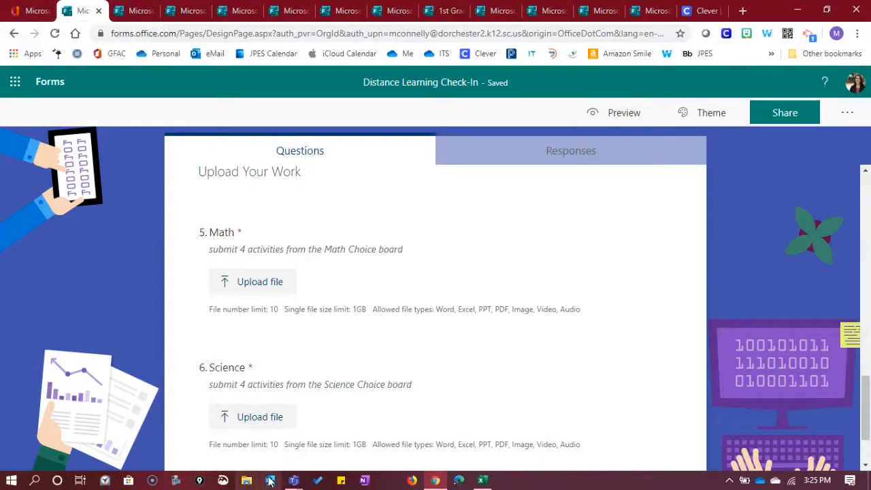
# Step: Switch to Teams, post the copied form link in the General channel of JPES Training Class, and open the posted link
pyautogui.click(294, 481)
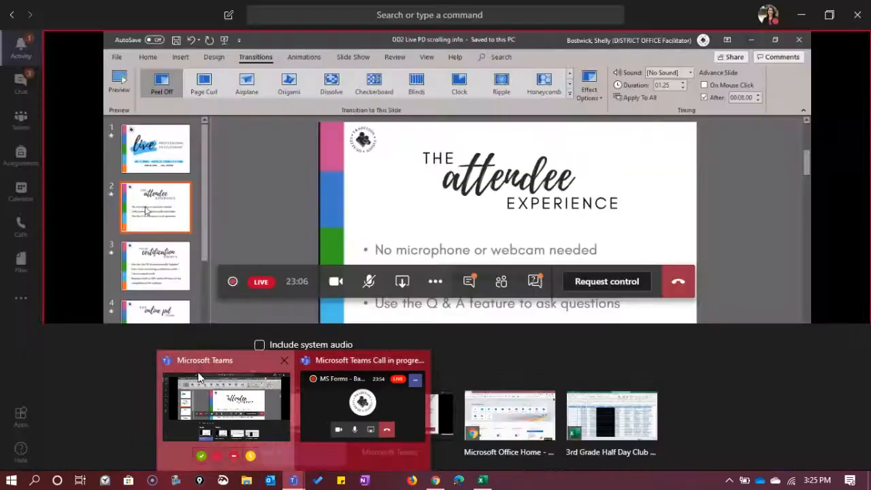
pyautogui.click(225, 385)
pyautogui.click(20, 123)
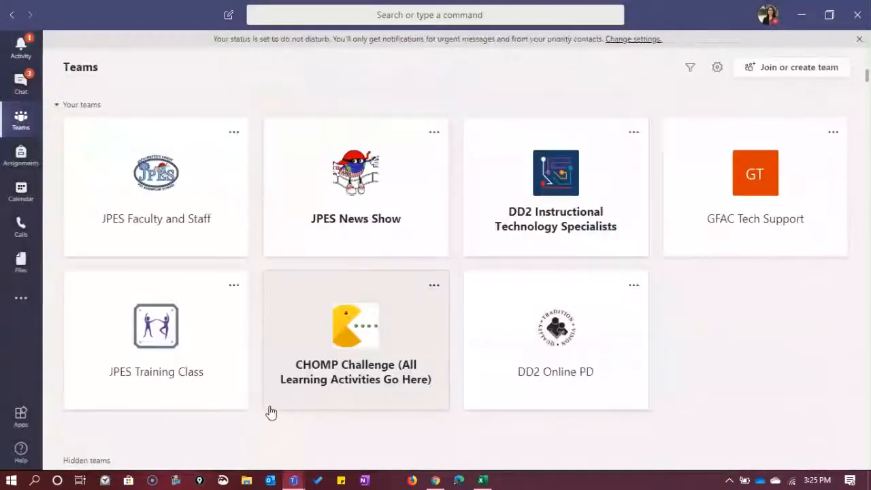
pyautogui.click(182, 301)
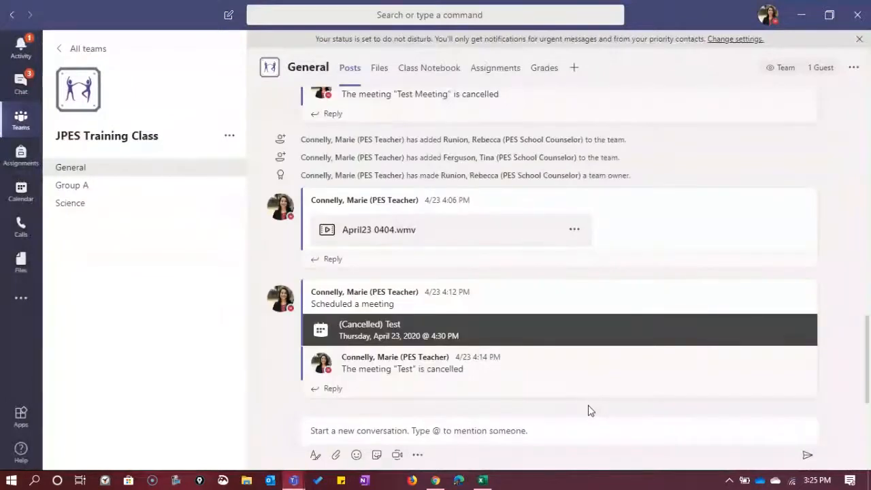
pyautogui.click(427, 432)
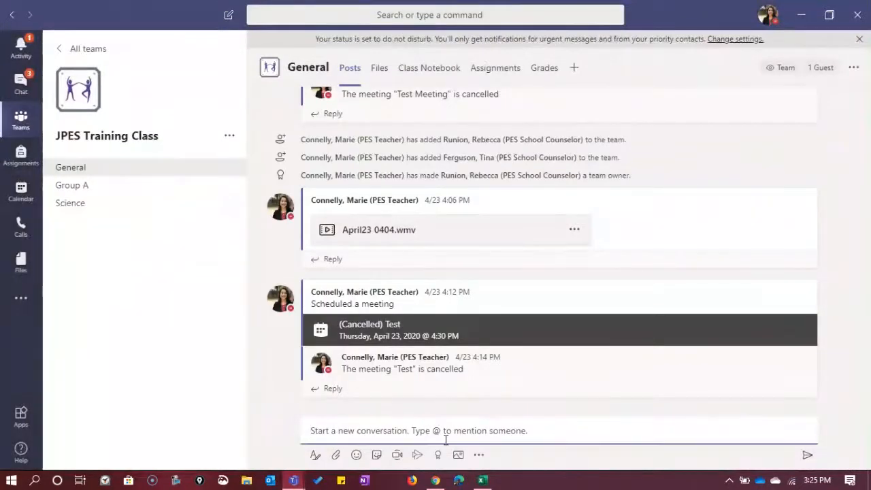
pyautogui.hotkey('ctrl', 'v')
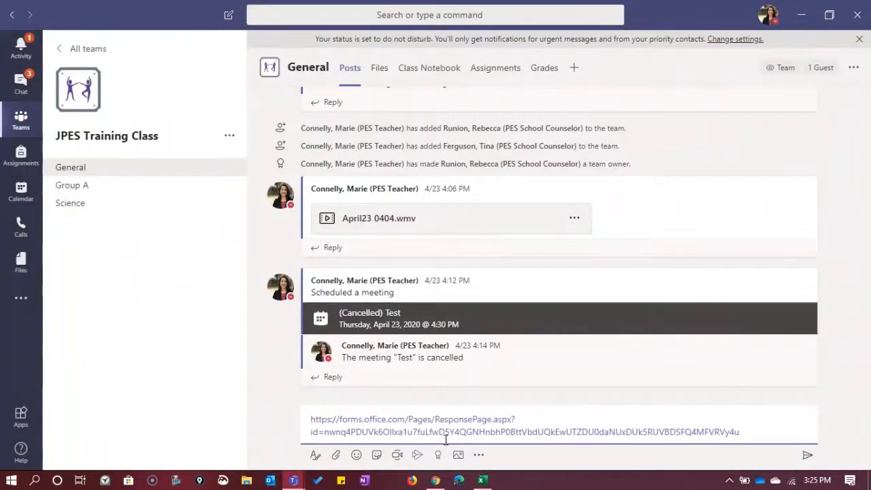
pyautogui.press('Return')
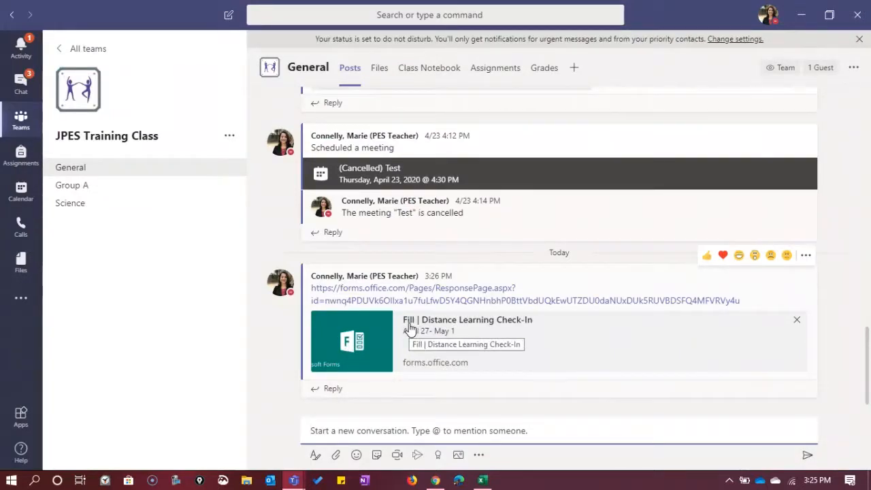
pyautogui.click(541, 358)
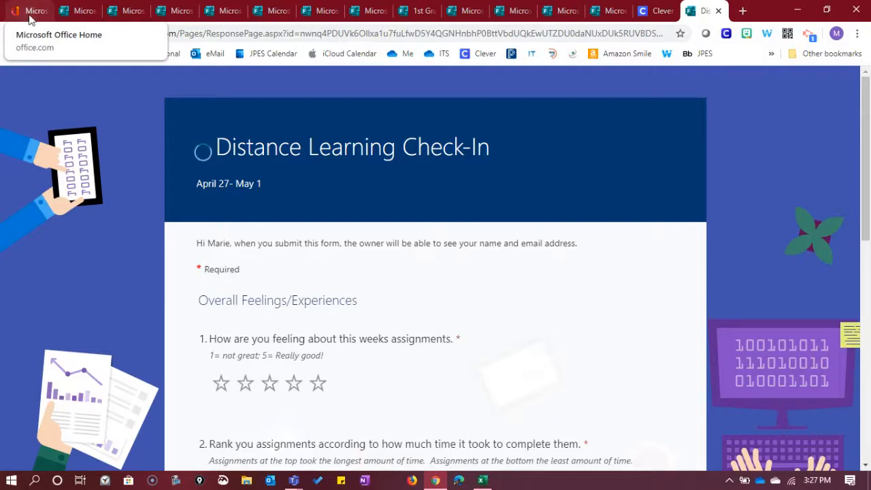
# Step: Go back to Teams, start a quiz assignment in JPES Training Class to view the selectable forms, and cancel it
pyautogui.click(29, 18)
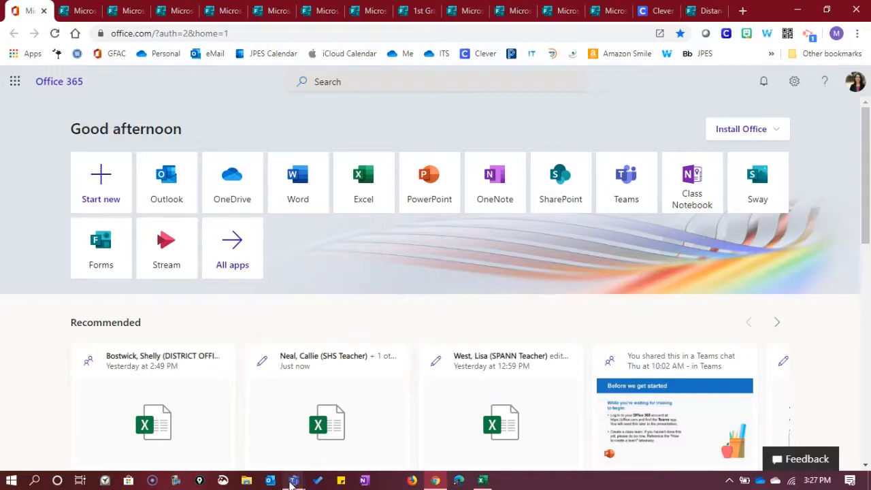
pyautogui.moveTo(294, 480)
pyautogui.click(249, 413)
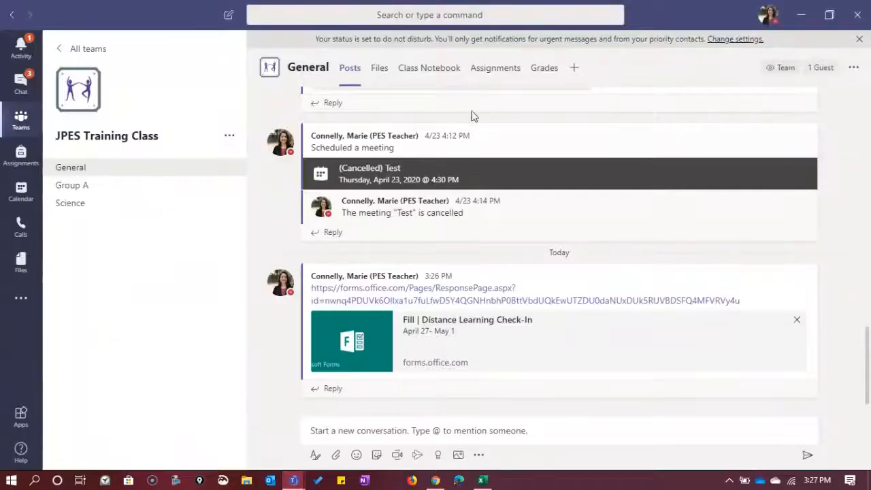
pyautogui.click(495, 74)
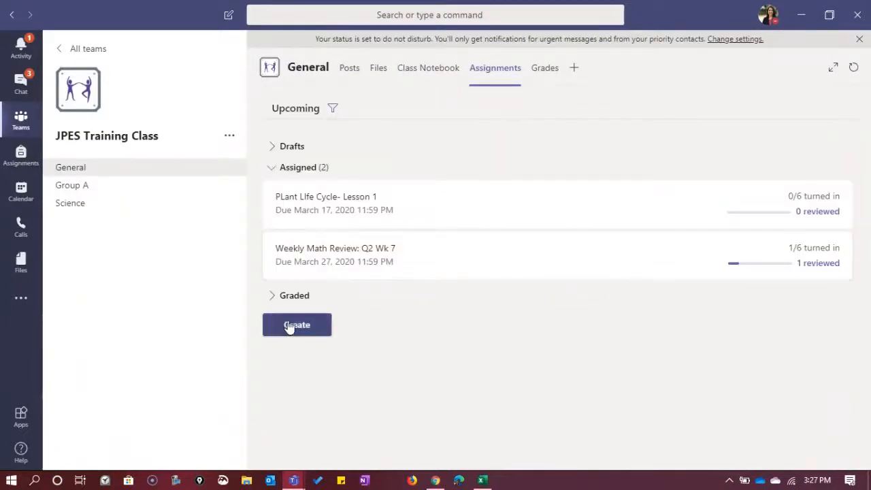
pyautogui.click(292, 325)
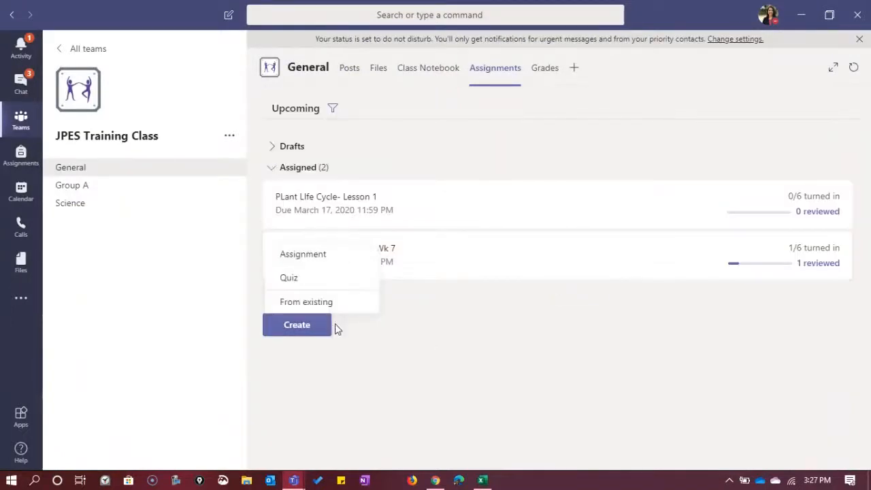
pyautogui.click(286, 283)
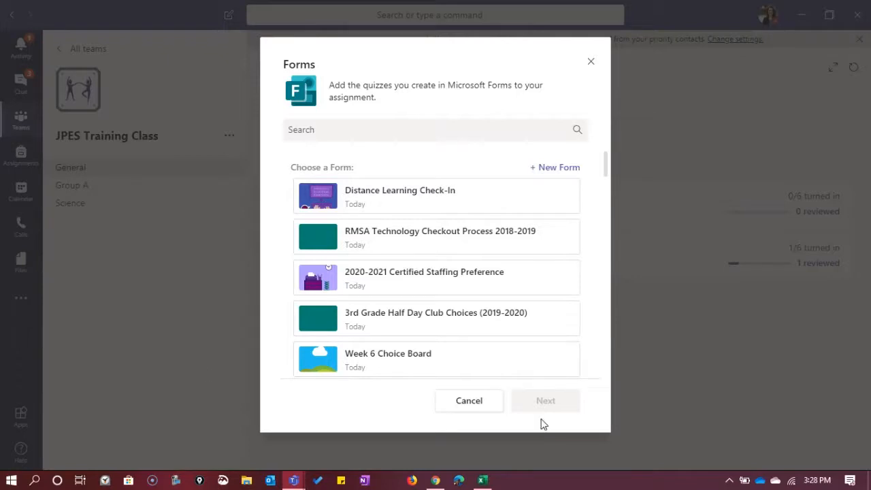
pyautogui.click(480, 414)
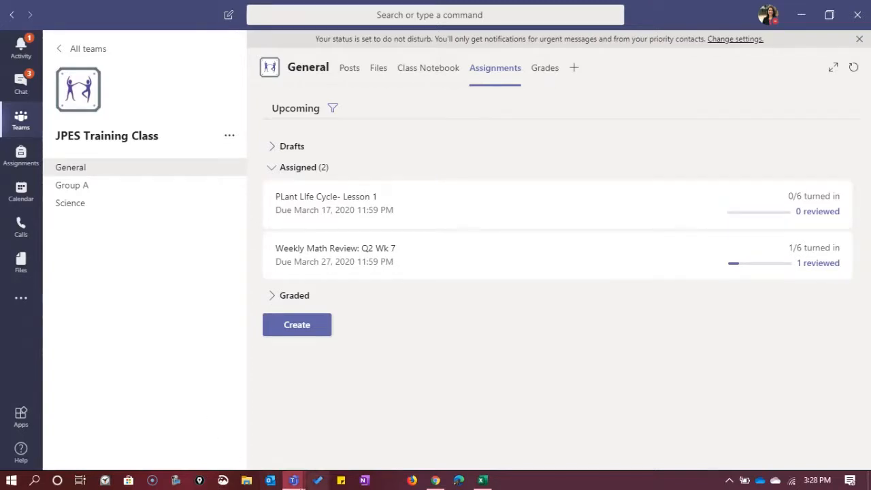
# Step: Return to the Distance Learning Check-In form in the browser, preview it and look through the first section's questions
pyautogui.click(436, 482)
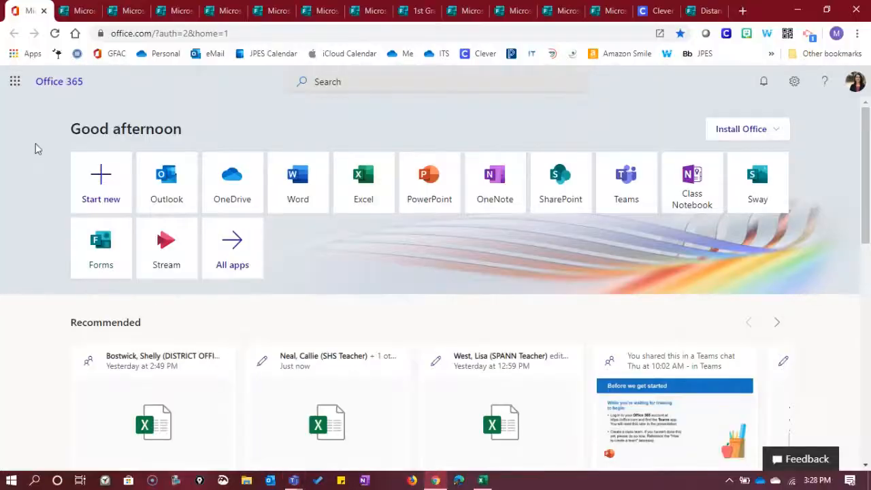
pyautogui.click(78, 12)
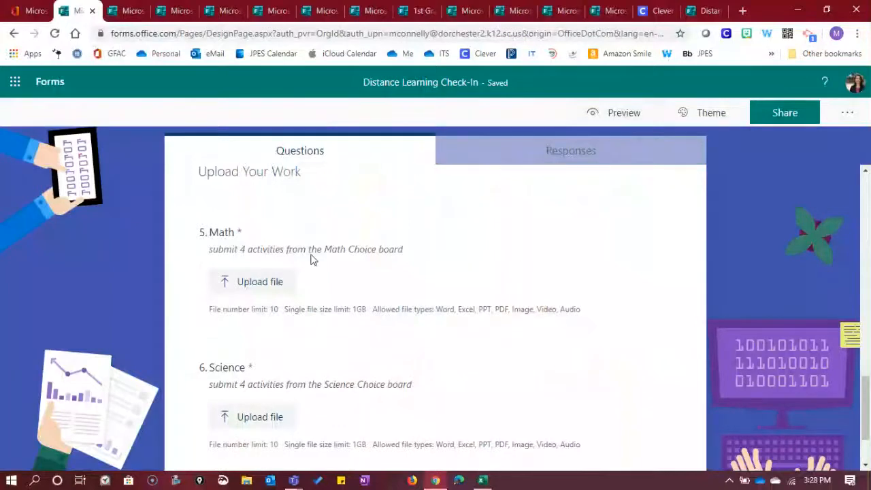
pyautogui.scroll(10, 356, 333)
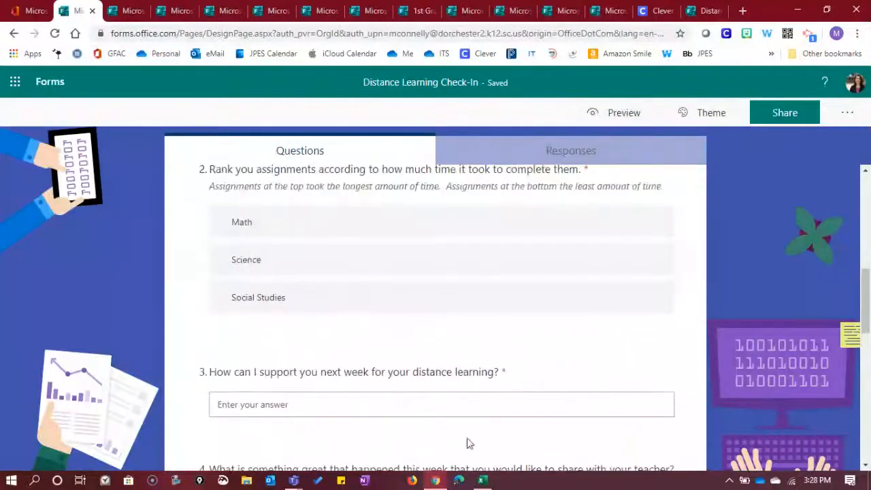
pyautogui.click(621, 113)
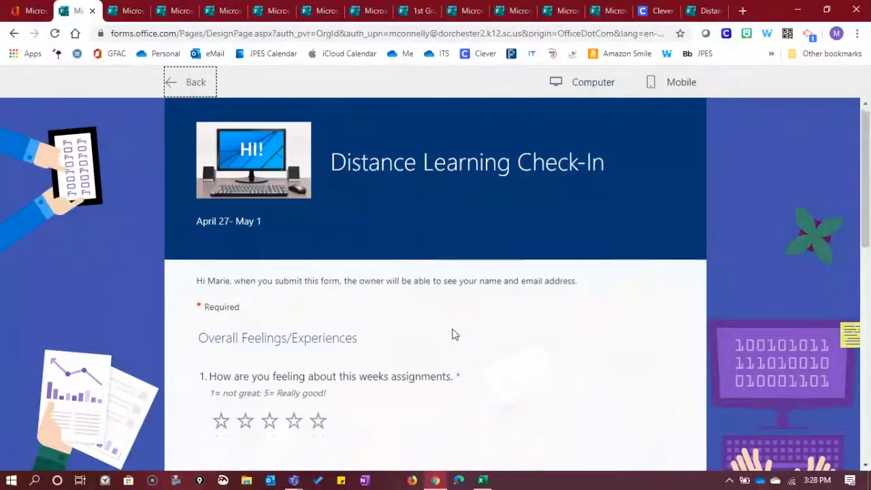
pyautogui.scroll(-3, 452, 336)
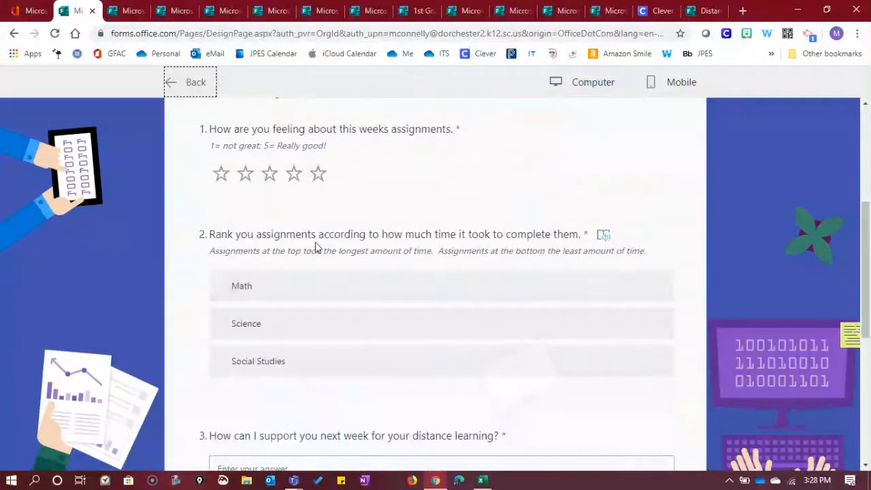
pyautogui.scroll(-2, 315, 248)
pyautogui.scroll(-2, 316, 249)
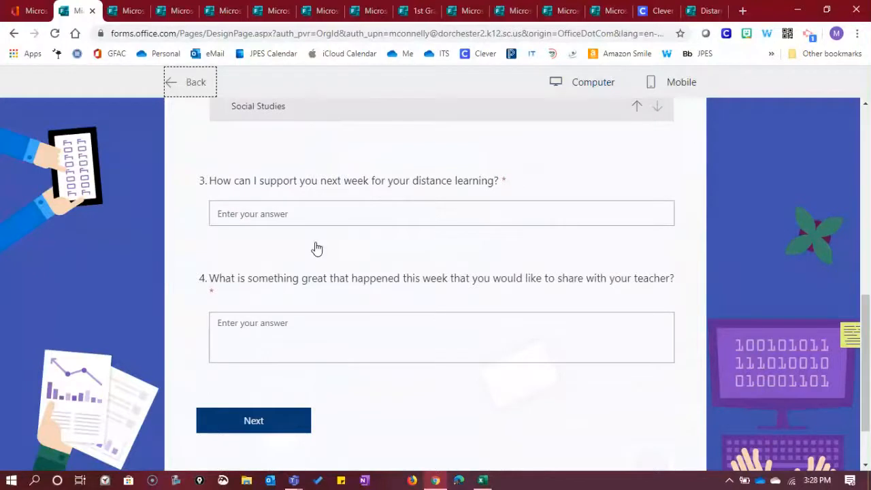
# Step: In the preview, rate question 1 five stars, answer questions 3 and 4 with "great", and try to continue to the next section
pyautogui.scroll(4, 316, 249)
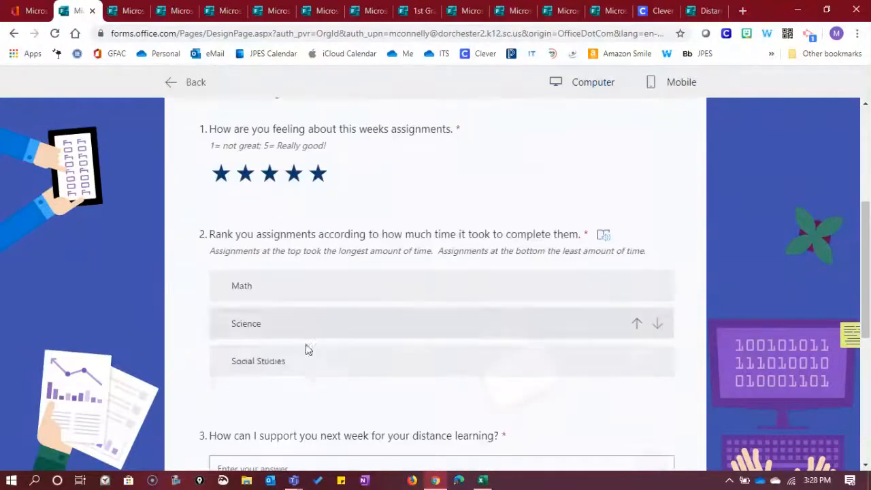
pyautogui.click(272, 331)
pyautogui.scroll(-3, 553, 358)
pyautogui.click(301, 281)
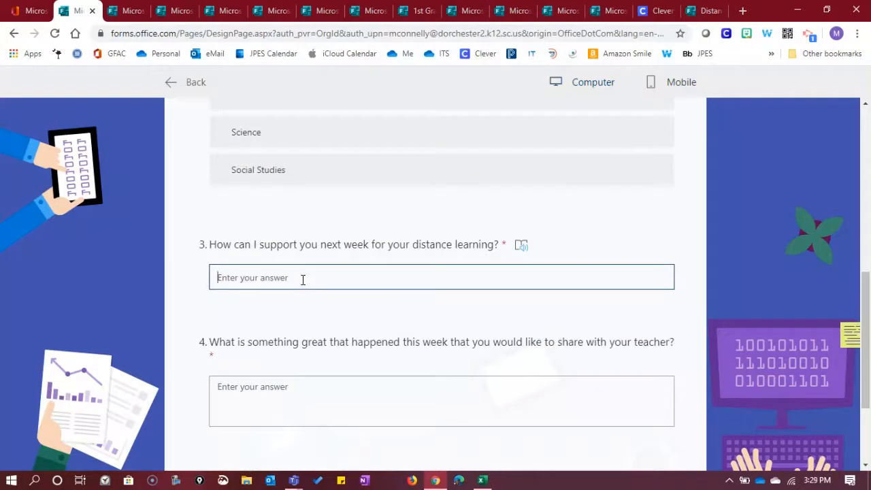
pyautogui.write('great')
pyautogui.click(248, 392)
pyautogui.write('grea')
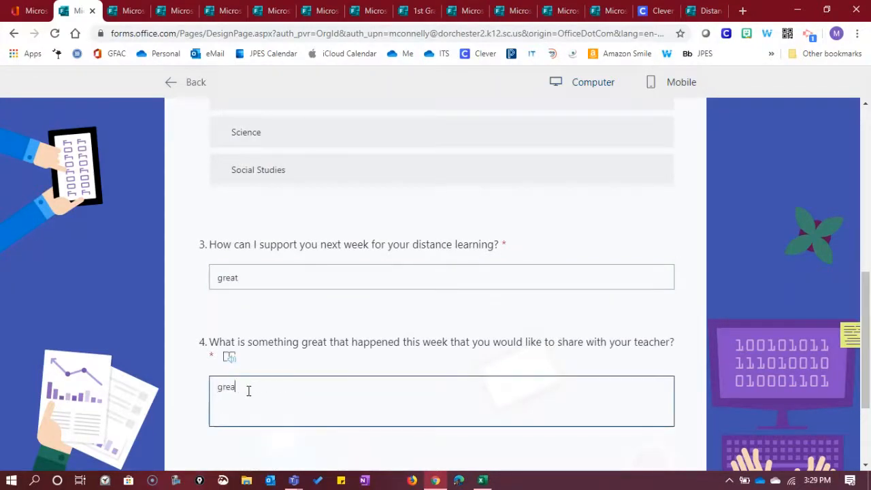
pyautogui.write('t')
pyautogui.scroll(-3, 252, 395)
pyautogui.click(249, 345)
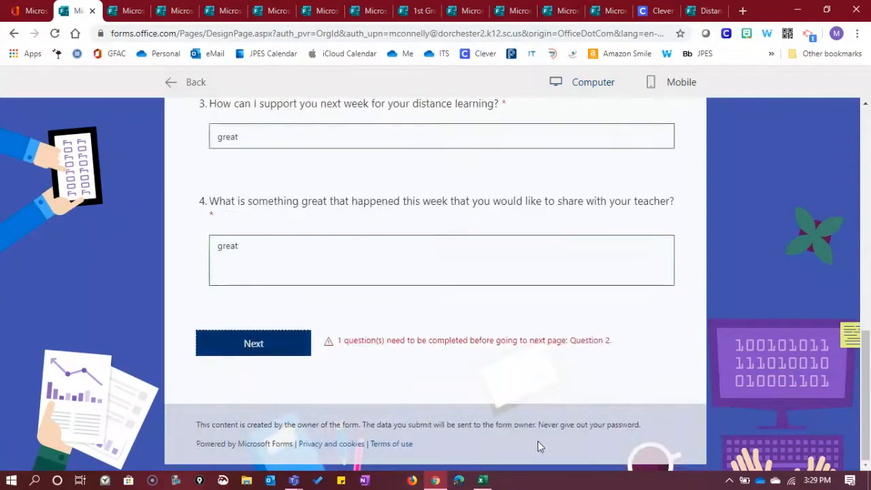
# Step: Rank Science above Math in question 2 and continue to the Upload Your Work section
pyautogui.scroll(5, 545, 378)
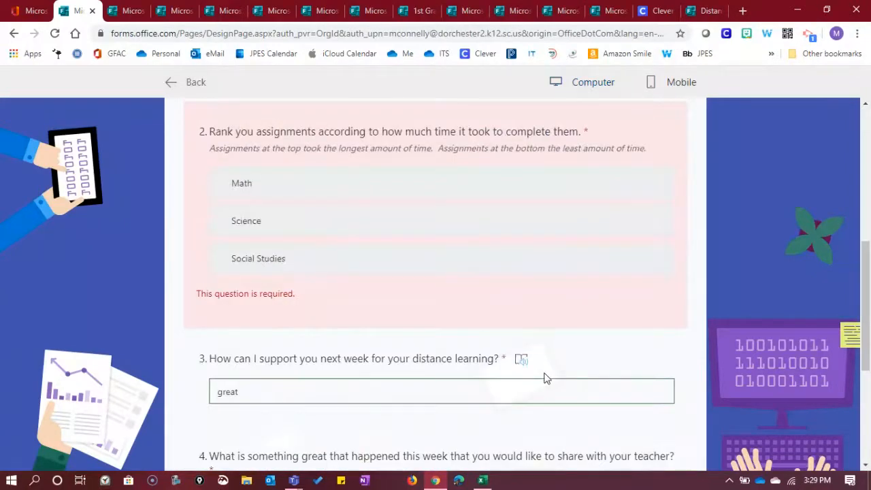
pyautogui.moveTo(302, 228); pyautogui.dragTo(306, 181)
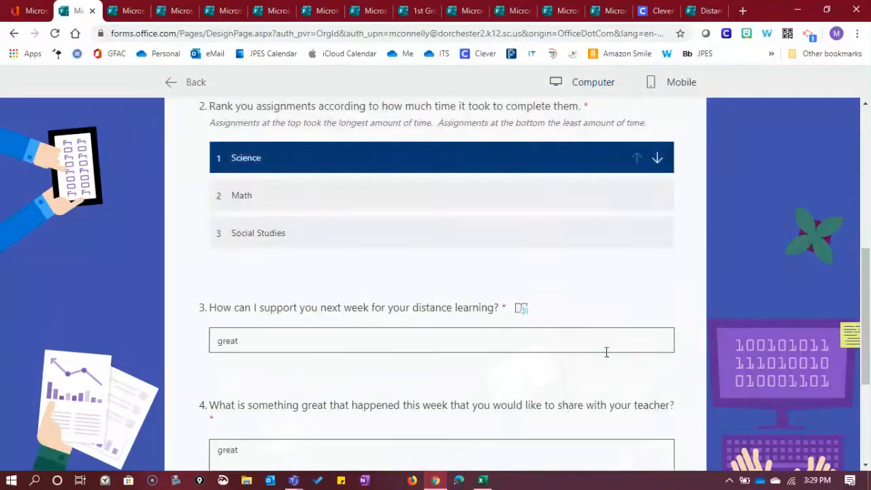
pyautogui.scroll(-3, 606, 352)
pyautogui.click(254, 345)
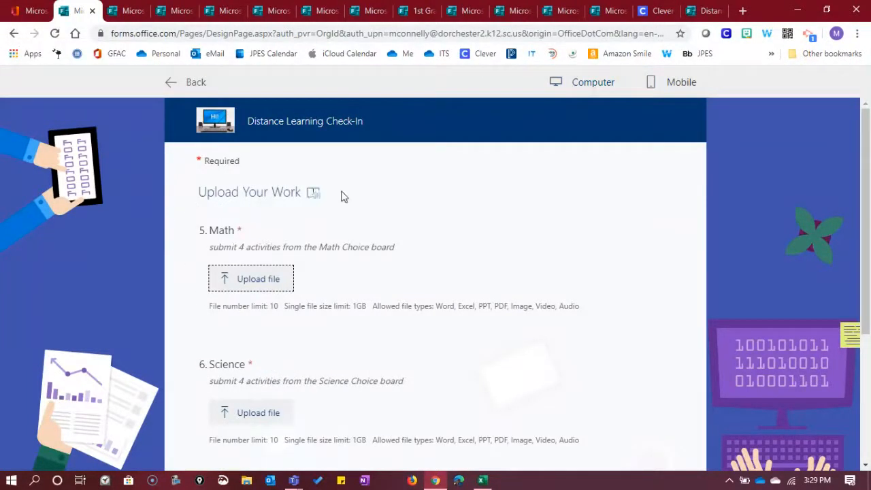
# Step: Upload 16-17-Exemplar-School-Designee-Logo for Math and Desktop.jpg for Science, and submit the form response
pyautogui.click(267, 289)
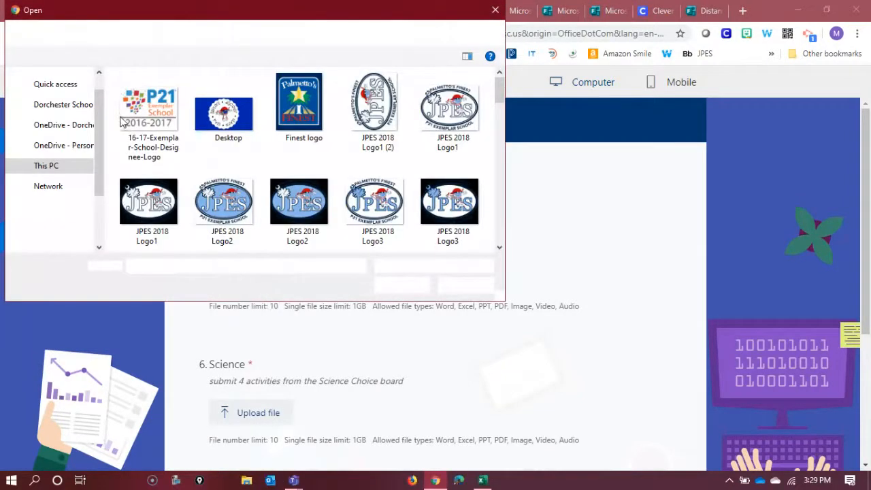
pyautogui.click(120, 121)
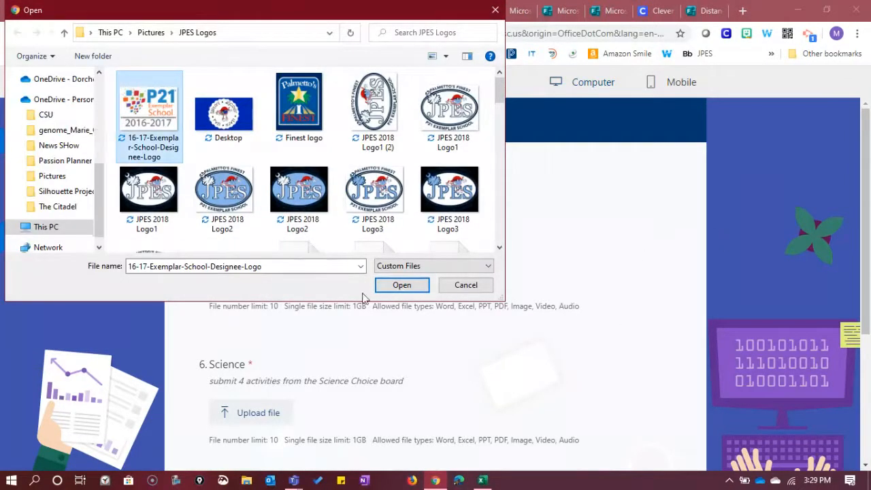
pyautogui.click(395, 285)
pyautogui.scroll(-3, 288, 350)
pyautogui.click(258, 253)
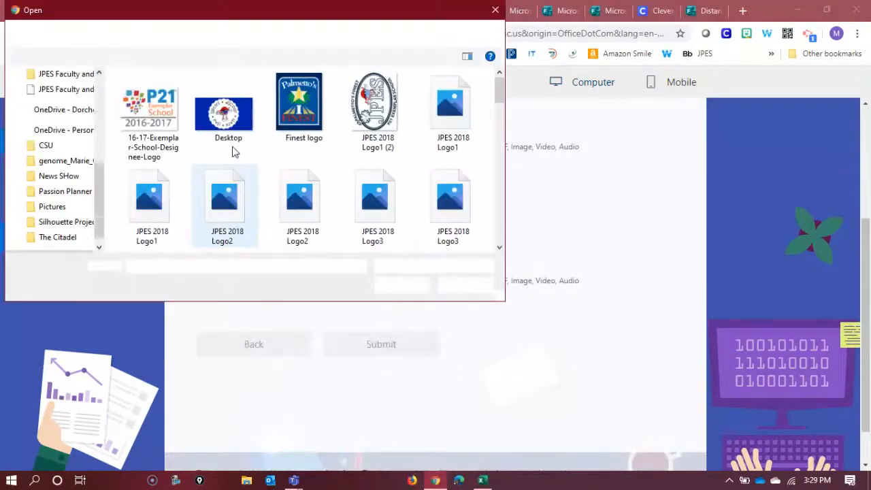
pyautogui.click(233, 137)
pyautogui.click(382, 288)
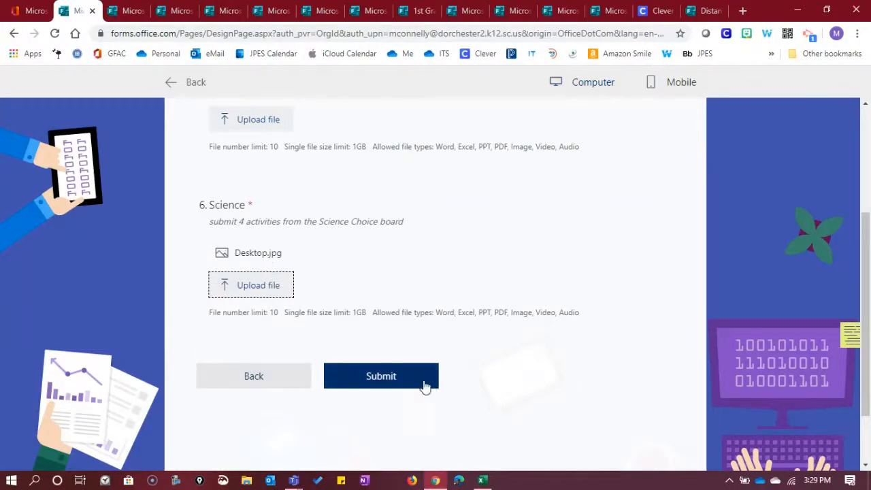
pyautogui.click(424, 386)
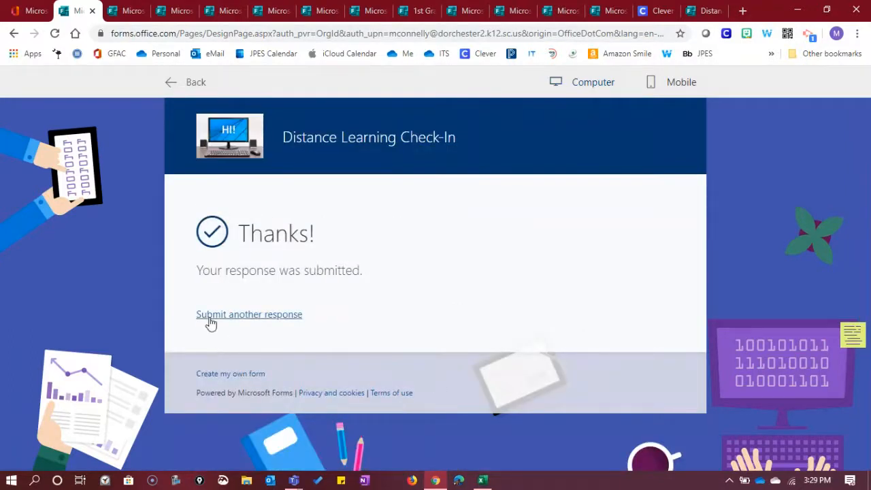
# Step: Return to the form editor, view the form's blank preview once more, and leave it again
pyautogui.click(192, 84)
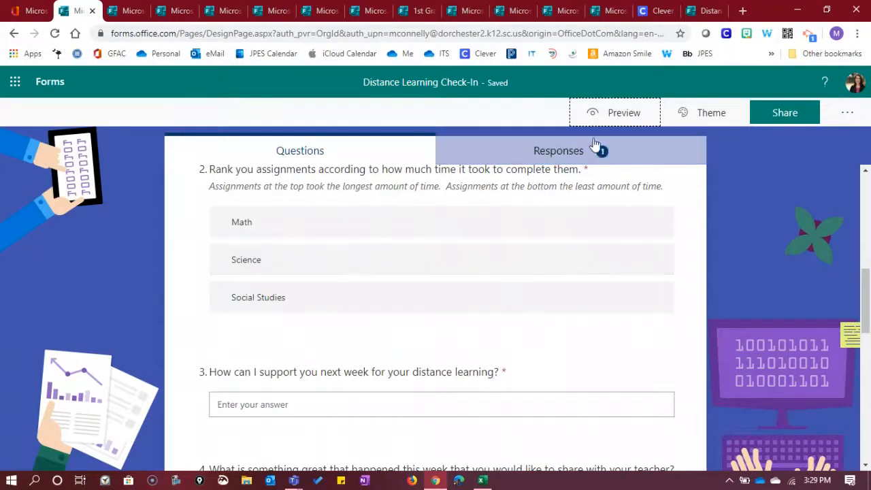
pyautogui.click(601, 116)
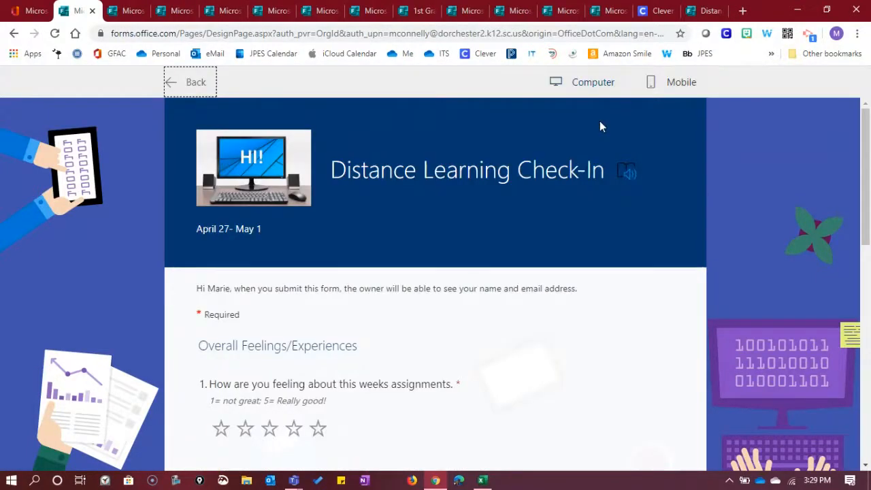
pyautogui.click(173, 92)
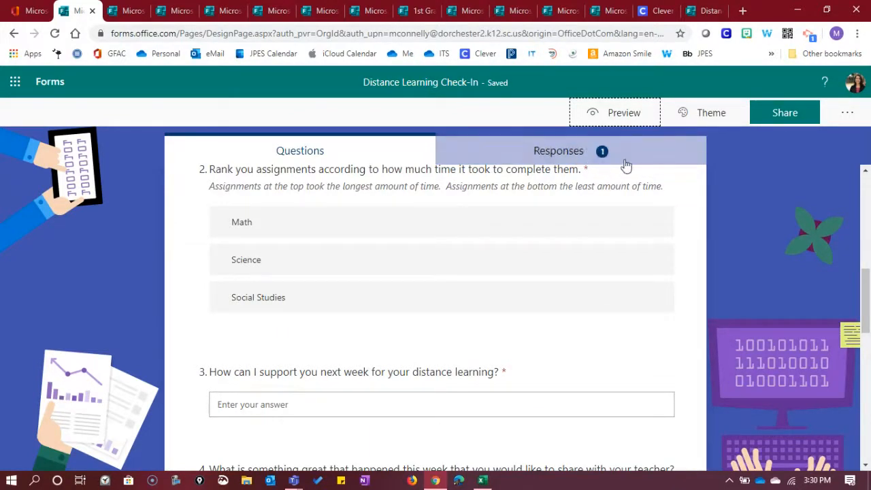
# Step: Open the responses of the Distance Learning Check-In form and look over the summary
pyautogui.click(500, 151)
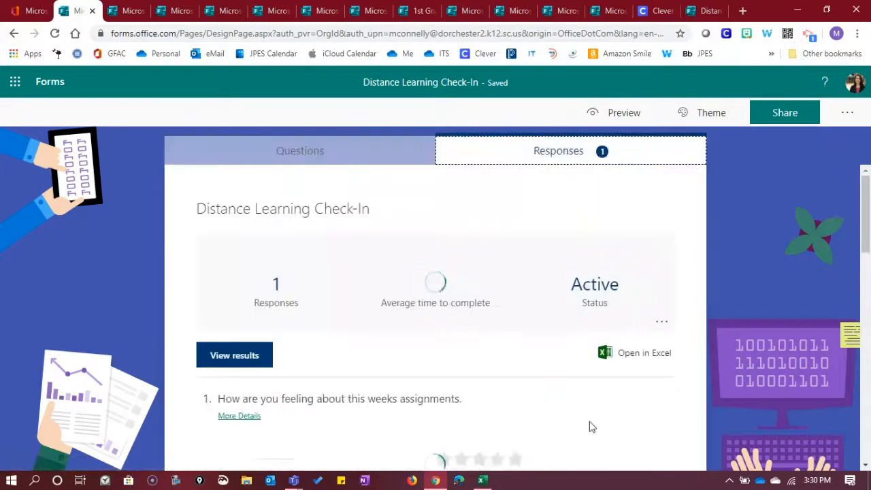
pyautogui.scroll(-3, 591, 421)
pyautogui.scroll(2, 590, 420)
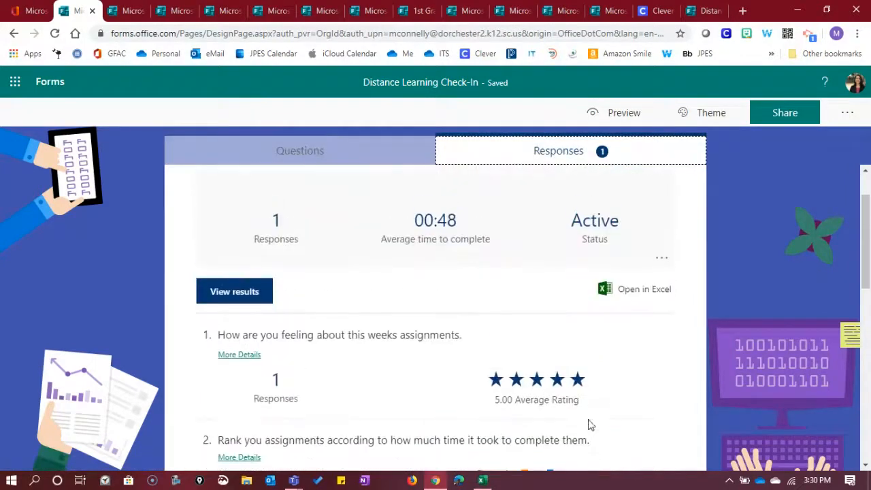
# Step: View the individual results and check which further actions are offered for the response
pyautogui.click(254, 307)
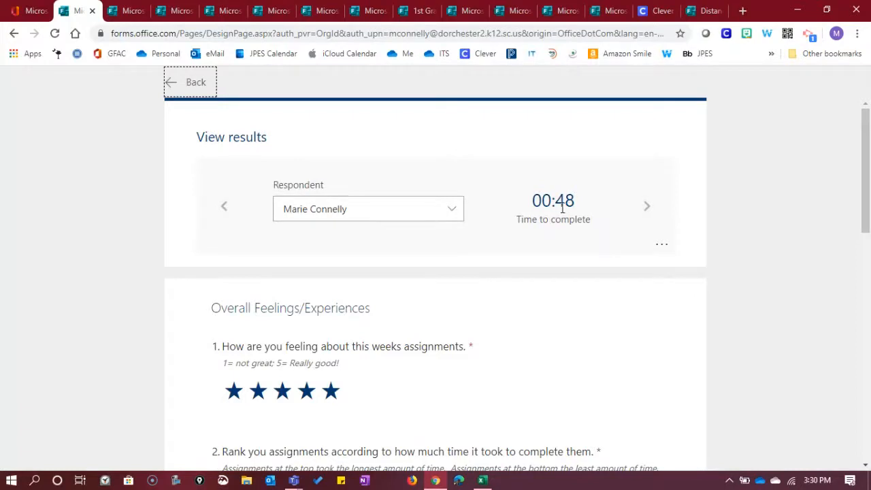
pyautogui.click(659, 250)
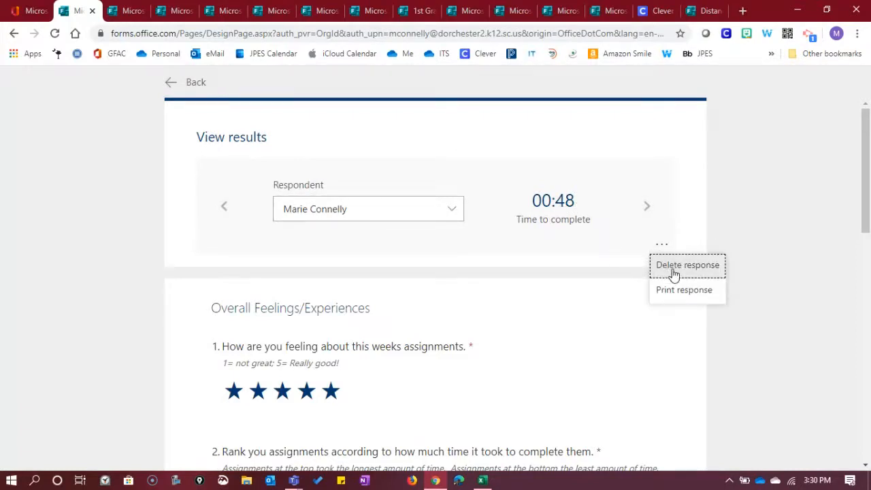
pyautogui.click(601, 362)
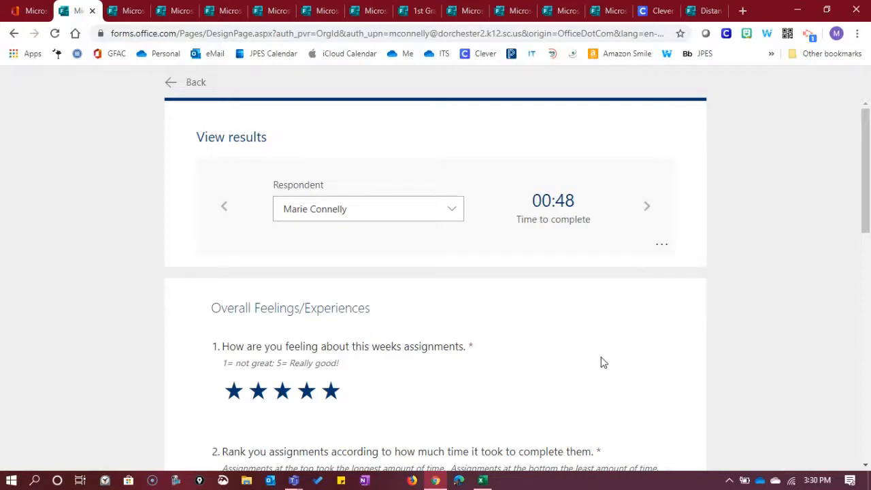
# Step: Look through the respondent's answers, open the image uploaded for Math, and return to the individual results
pyautogui.scroll(-3, 576, 352)
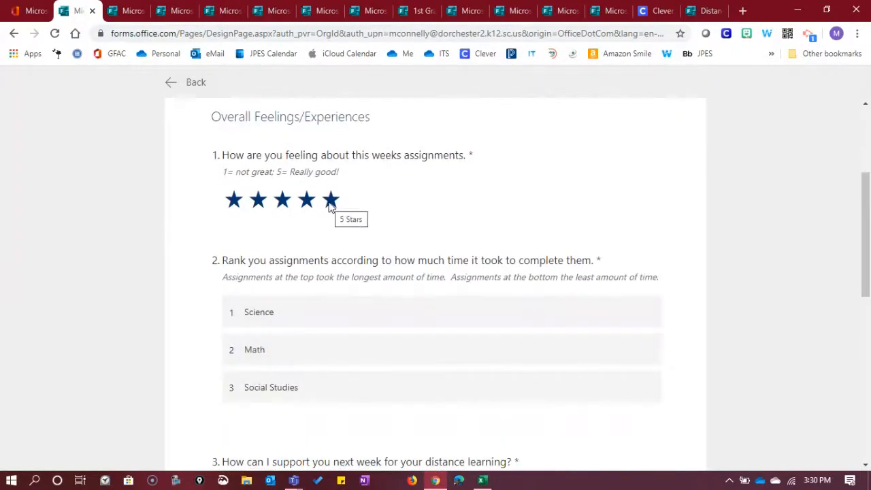
pyautogui.scroll(-2, 313, 218)
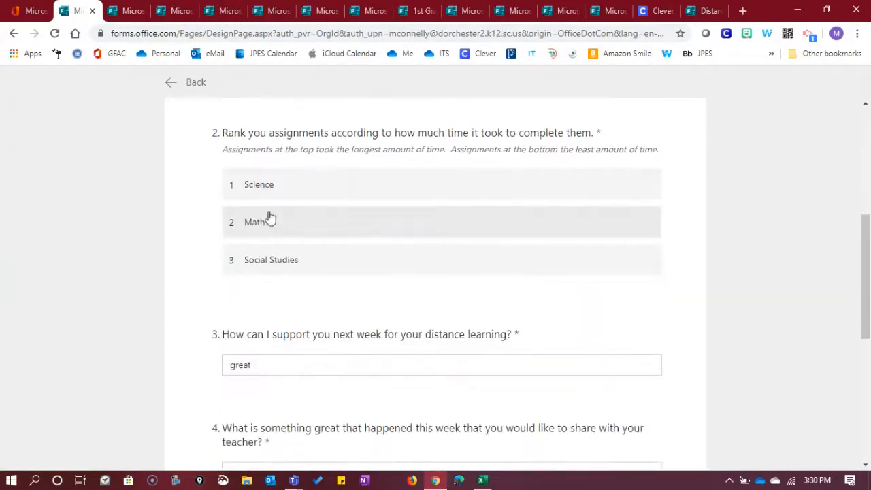
pyautogui.scroll(-2, 269, 341)
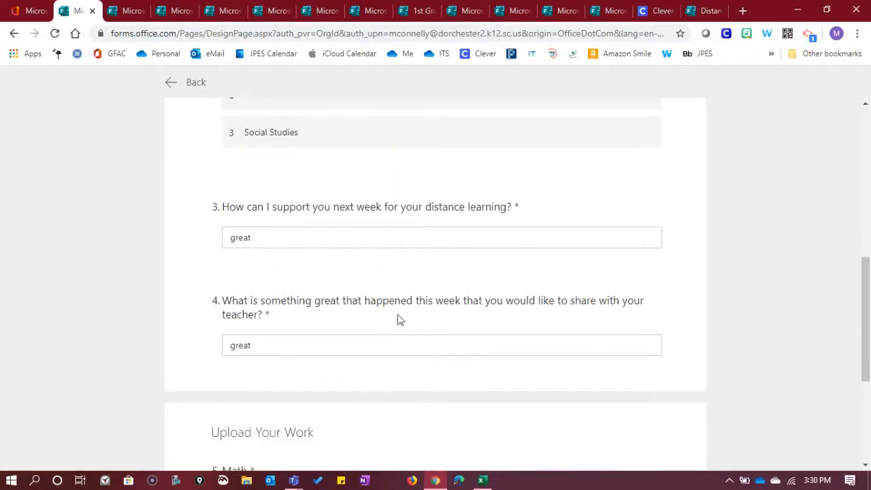
pyautogui.scroll(-4, 342, 303)
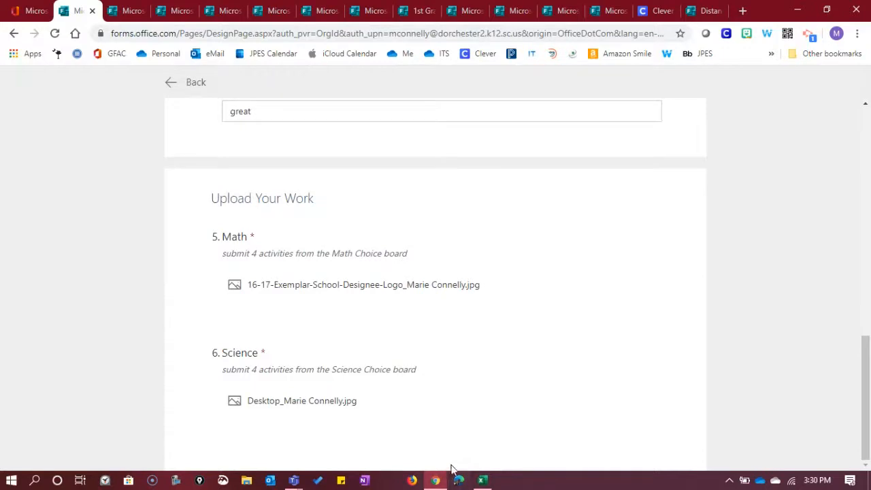
pyautogui.click(325, 286)
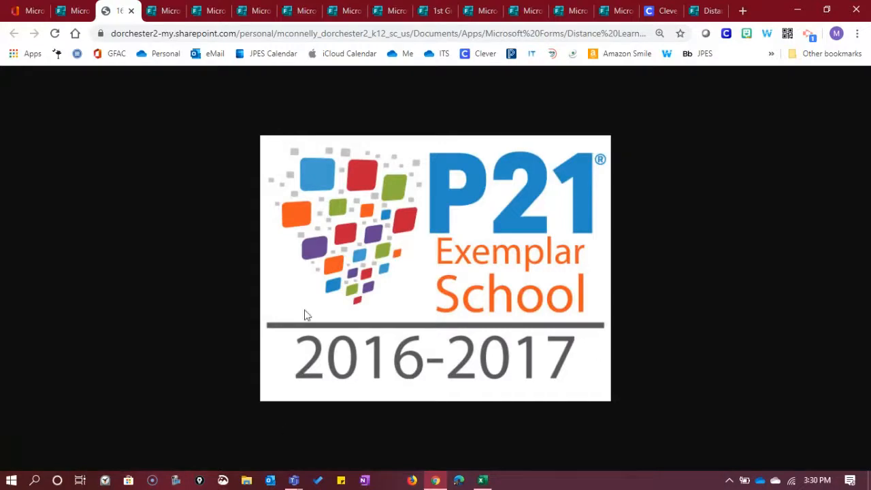
pyautogui.click(73, 14)
pyautogui.scroll(10, 363, 303)
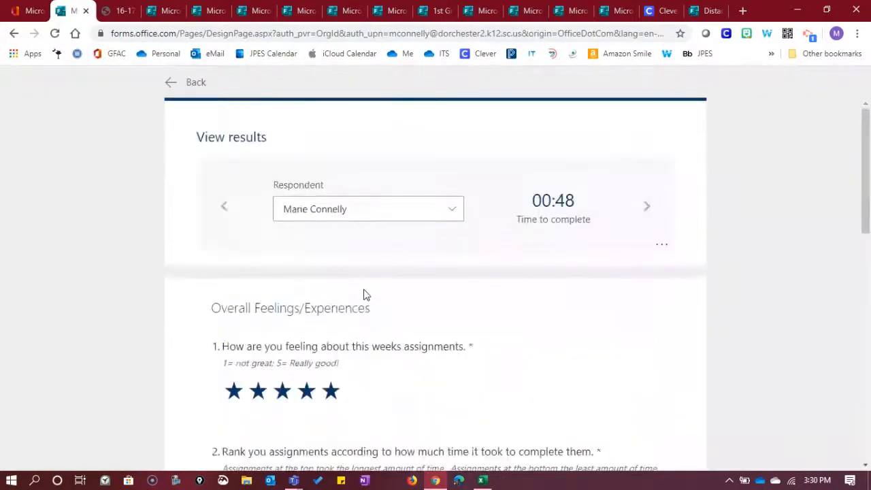
# Step: Export the form's responses to Excel, save the workbook as Distance Learning Check-In in Downloads, and open it
pyautogui.click(169, 84)
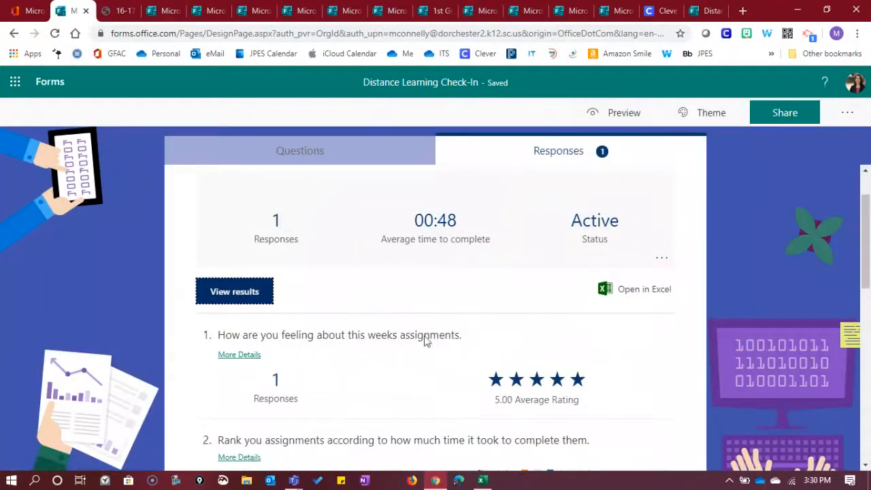
pyautogui.click(655, 300)
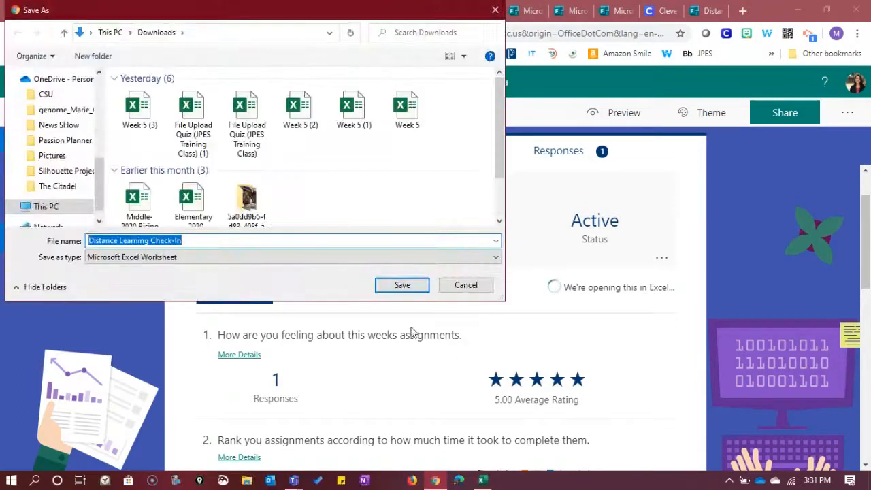
pyautogui.click(419, 288)
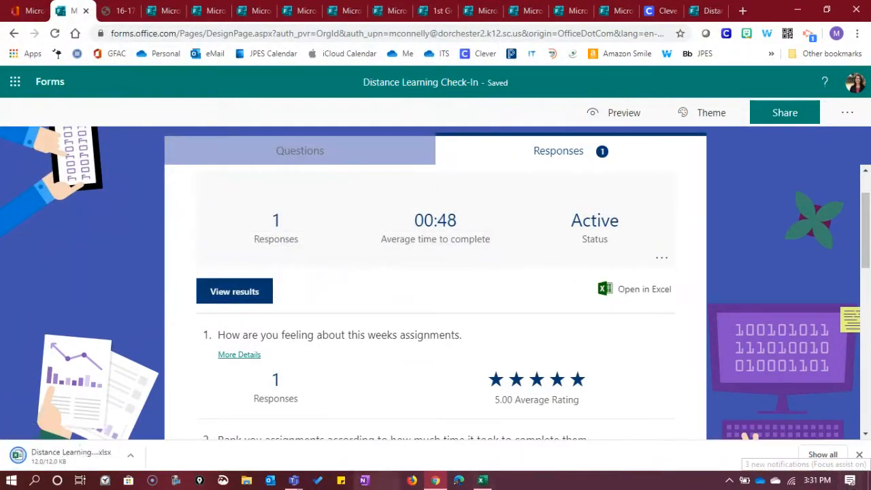
pyautogui.click(62, 456)
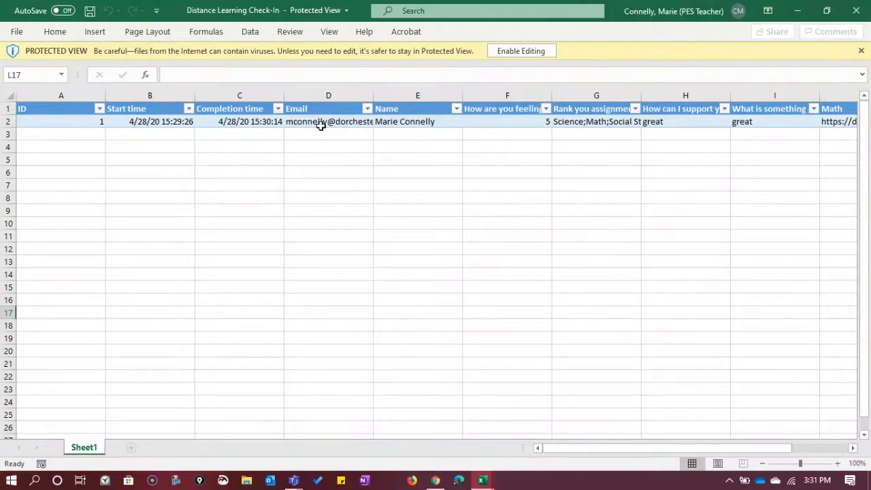
# Step: Examine the exported response columns through to the file links in the Math and Science cells
pyautogui.moveTo(570, 447); pyautogui.dragTo(628, 448)
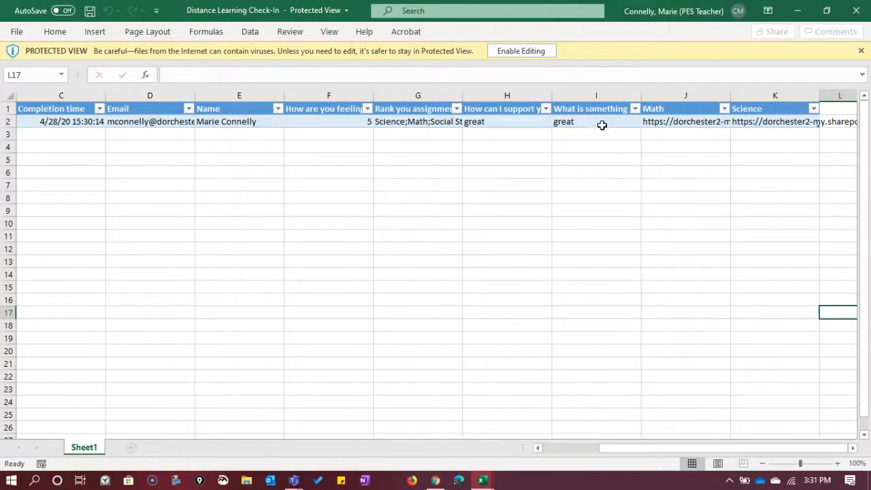
pyautogui.click(667, 449)
pyautogui.click(668, 121)
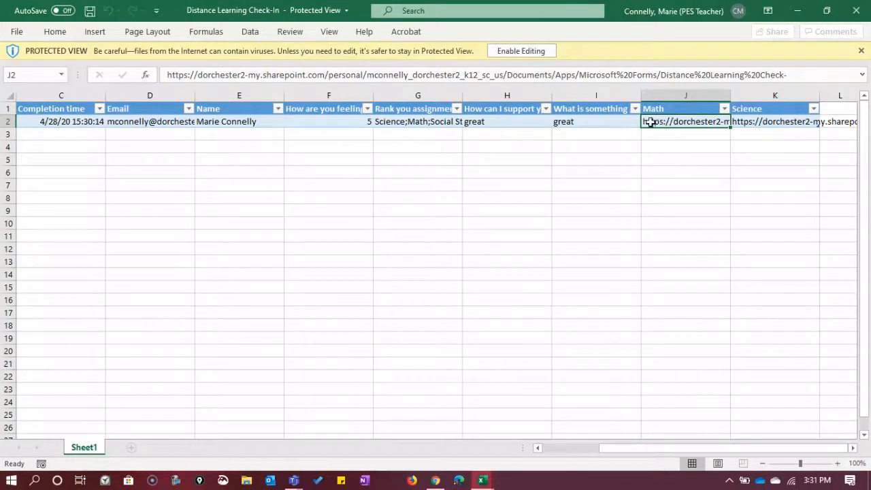
pyautogui.click(755, 125)
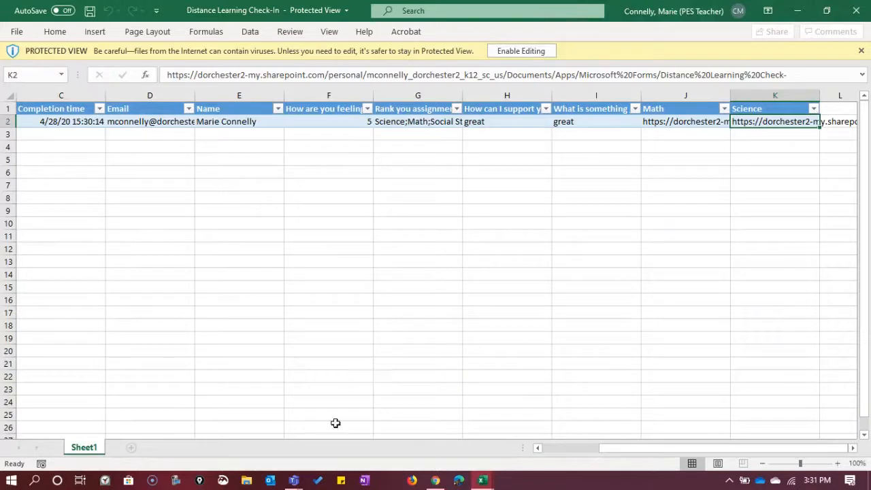
# Step: Switch to the 3rd Grade Half Day Club Choices workbook and view the sort and filter options of the first-choice column
pyautogui.click(483, 480)
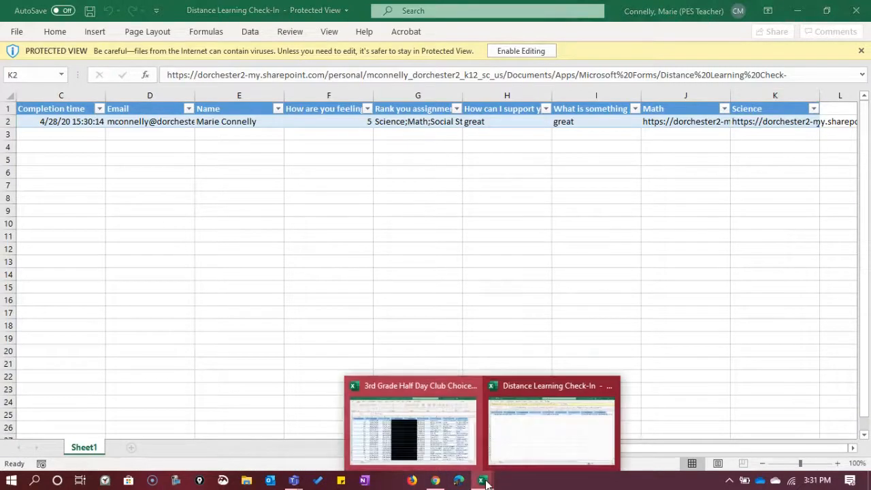
pyautogui.click(418, 466)
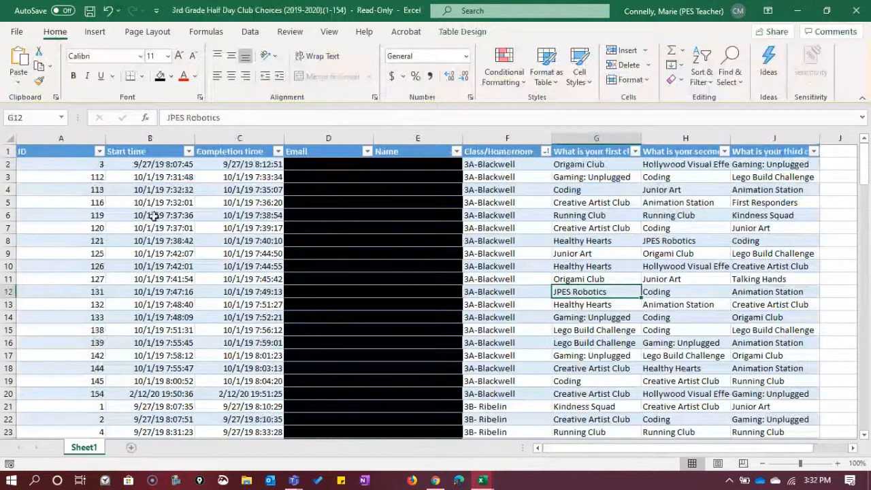
pyautogui.click(636, 152)
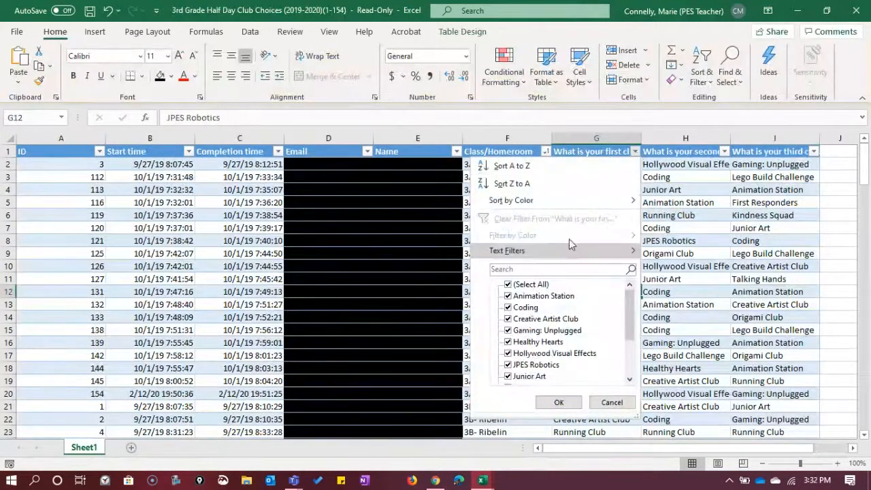
pyautogui.click(829, 190)
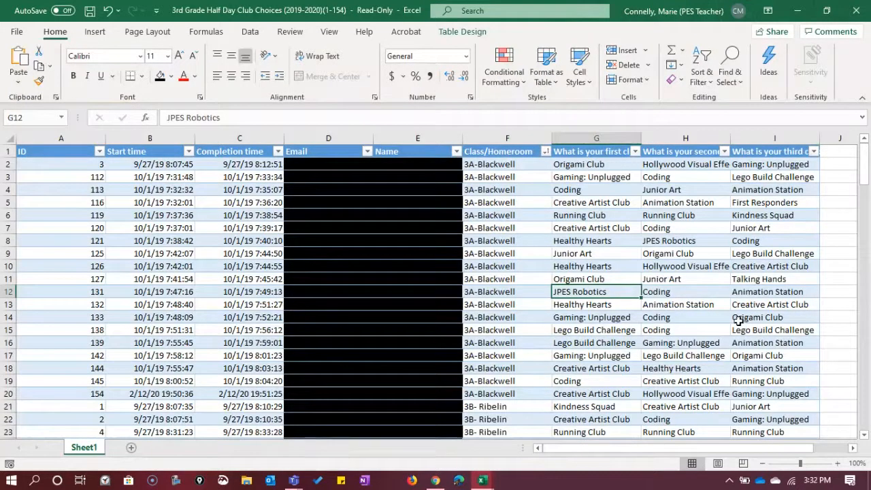
# Step: Go back to Microsoft Forms in the browser and show the questions of the Distance Learning Check-In form
pyautogui.click(296, 480)
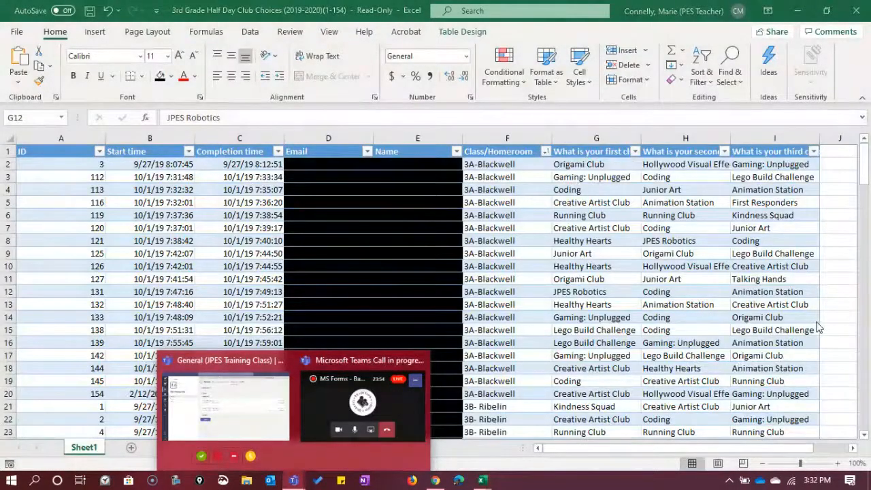
pyautogui.click(840, 233)
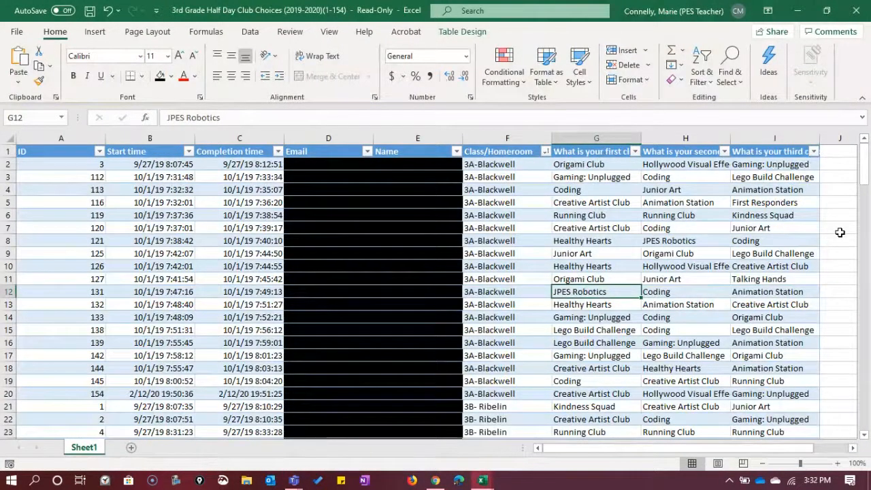
pyautogui.moveTo(443, 488)
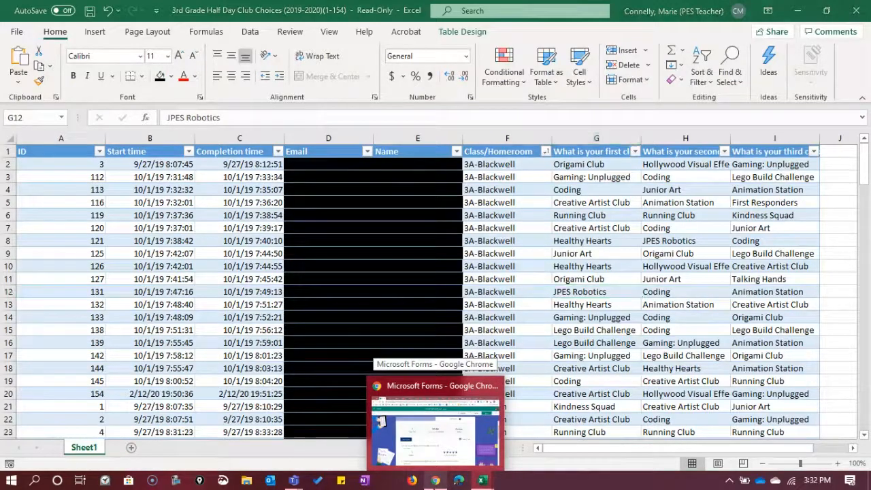
pyautogui.click(382, 421)
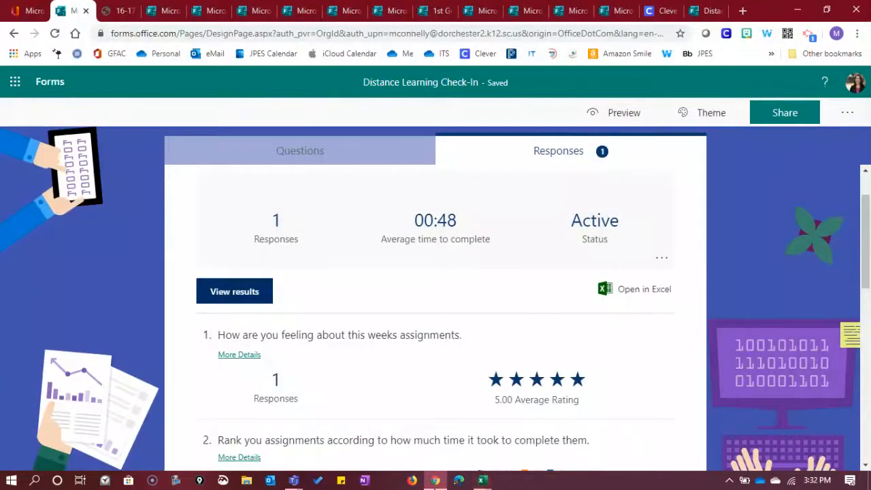
pyautogui.click(326, 159)
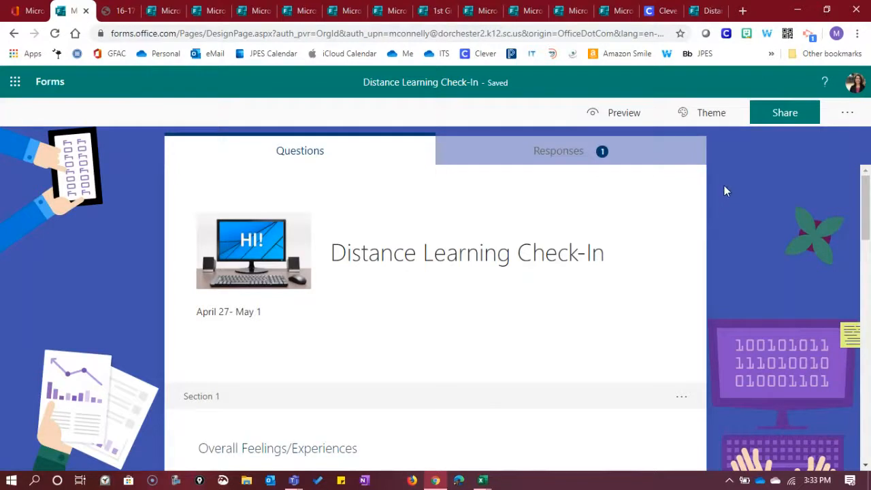
# Step: Limit the Distance Learning Check-In form to one response per person in its settings
pyautogui.click(848, 114)
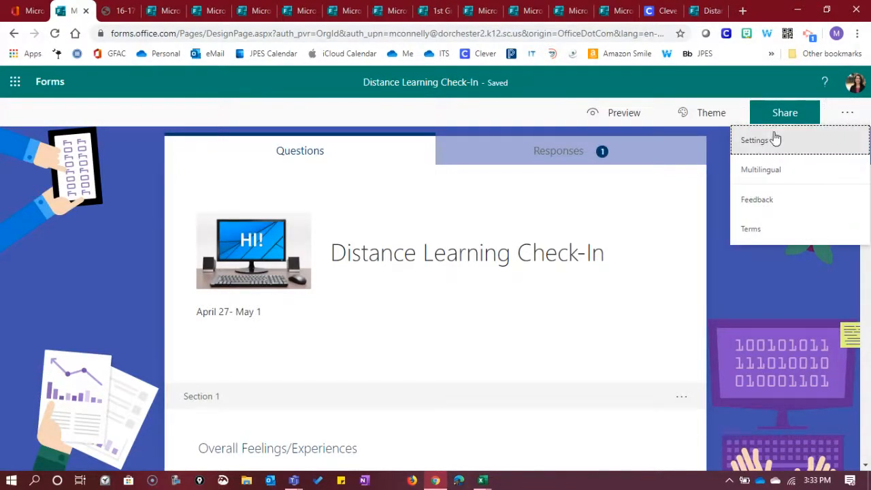
pyautogui.click(758, 146)
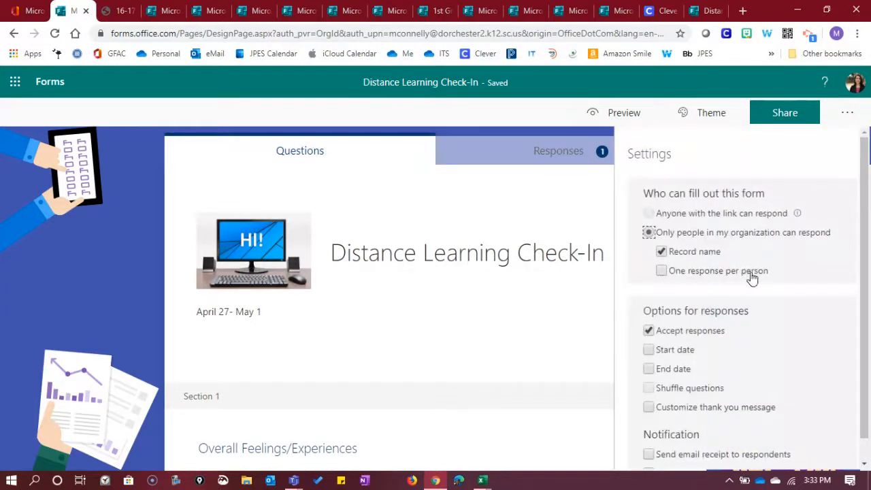
pyautogui.click(664, 273)
pyautogui.click(516, 194)
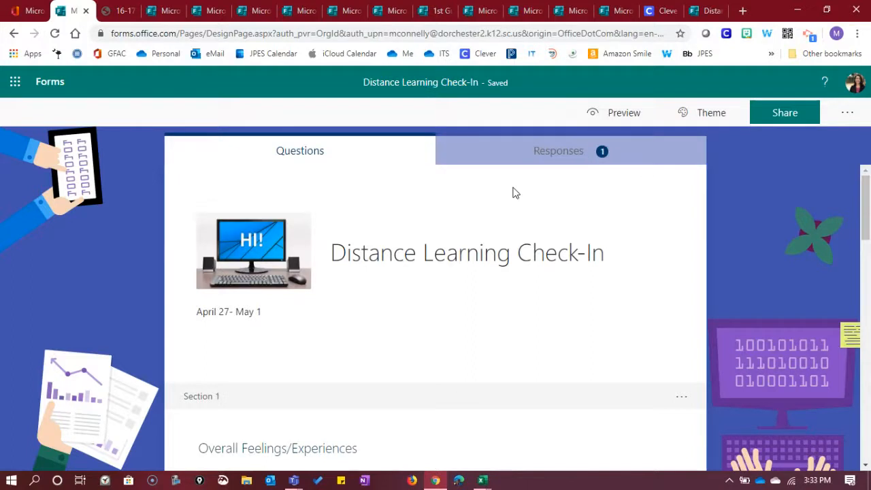
# Step: Open Forms from the Office 365 home page and look through the list of existing forms
pyautogui.click(24, 19)
pyautogui.click(99, 271)
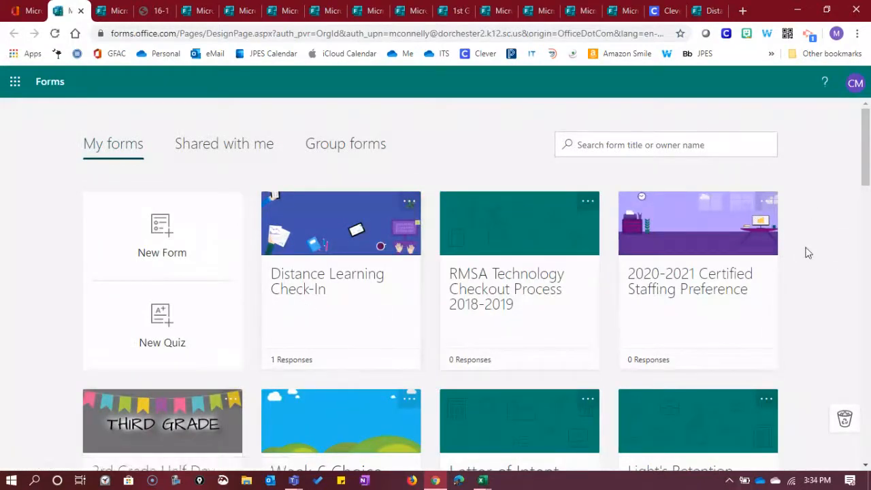
pyautogui.scroll(-4, 808, 253)
pyautogui.scroll(1, 812, 254)
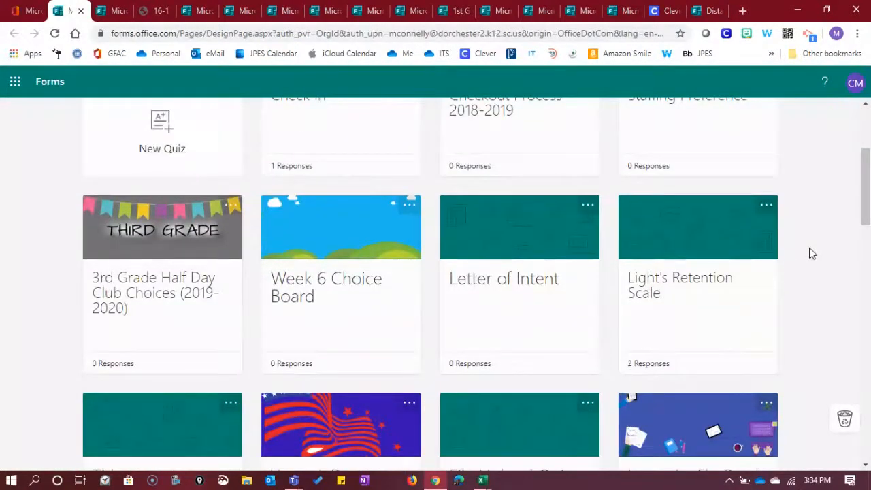
pyautogui.scroll(-7, 812, 254)
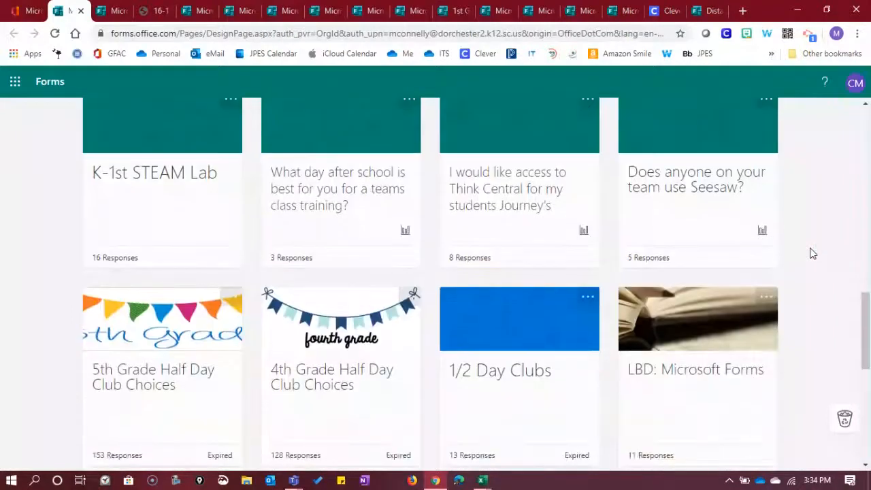
pyautogui.moveTo(866, 306); pyautogui.dragTo(869, 121)
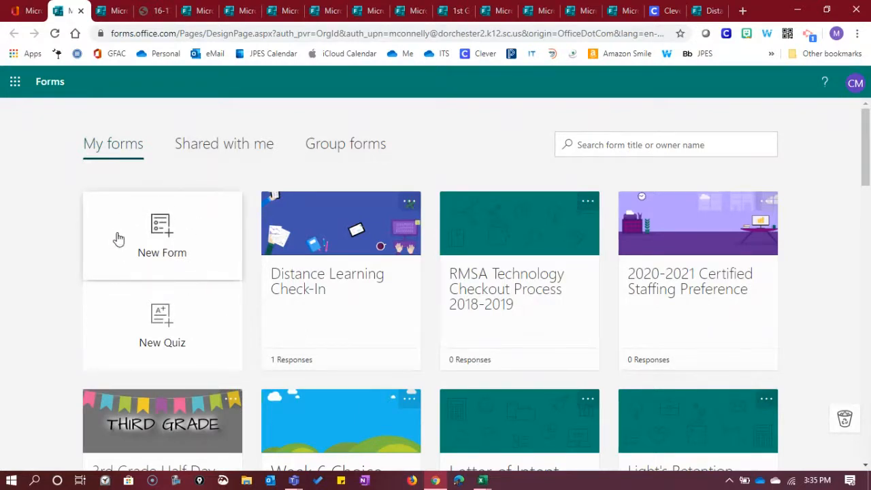
# Step: Create a new quiz with a choice question and view the question's points field and extra options
pyautogui.click(125, 329)
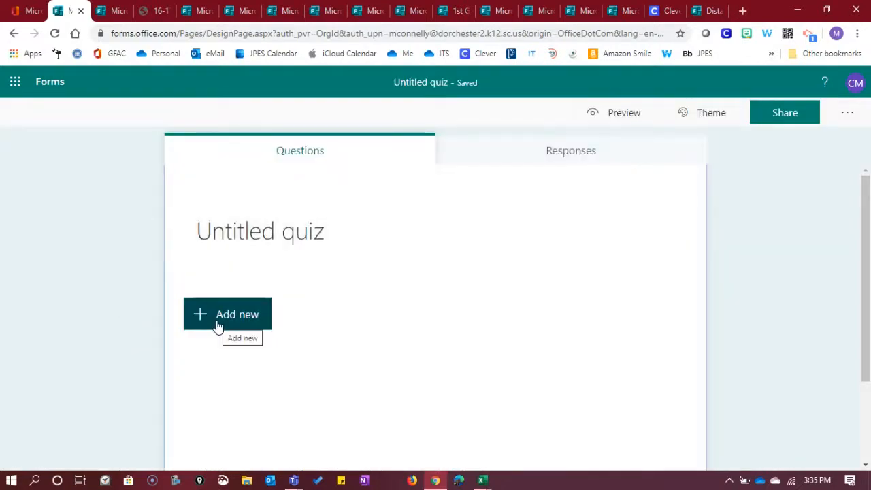
pyautogui.click(217, 326)
pyautogui.click(255, 315)
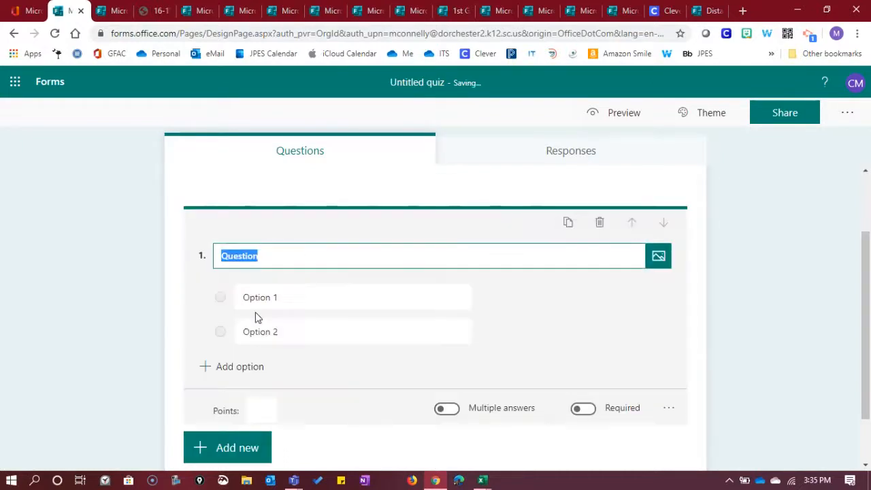
pyautogui.click(249, 413)
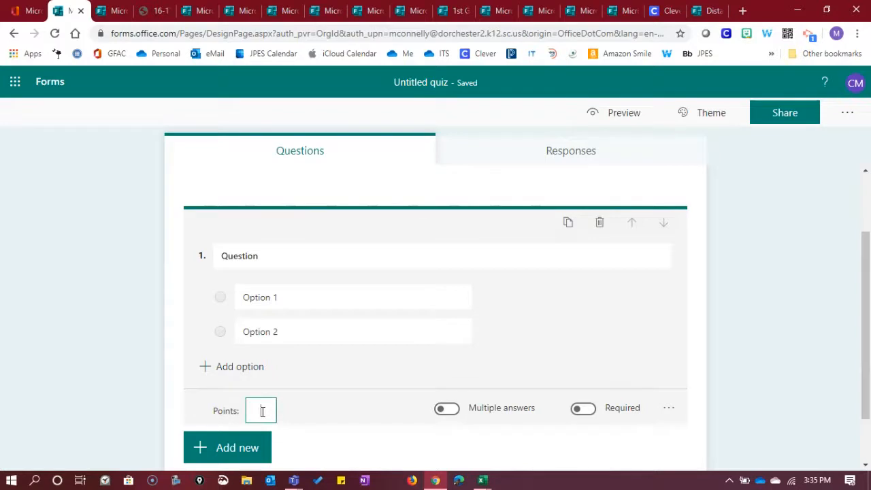
pyautogui.click(670, 407)
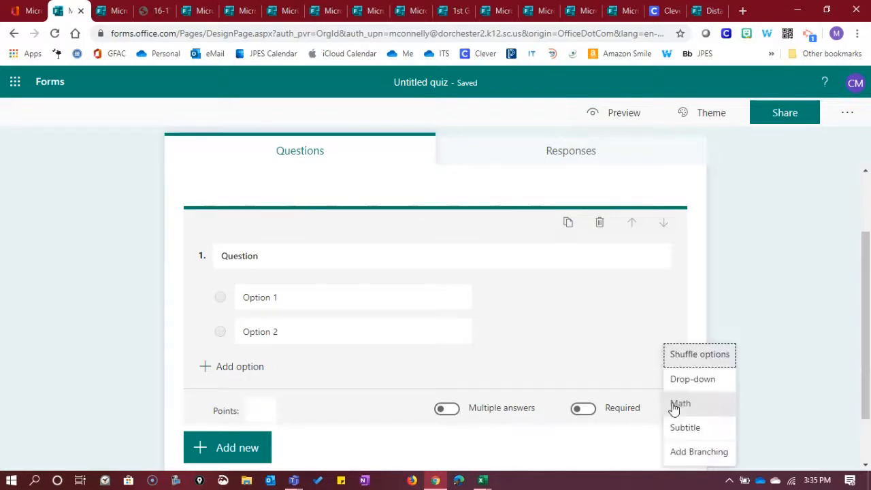
pyautogui.click(703, 300)
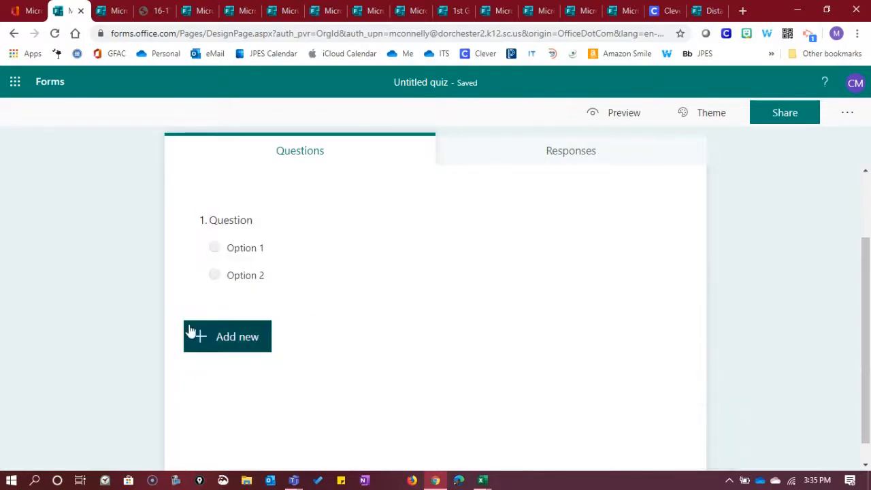
# Step: Mark Option 1 as the quiz question's correct answer and show its message field for respondents
pyautogui.click(224, 313)
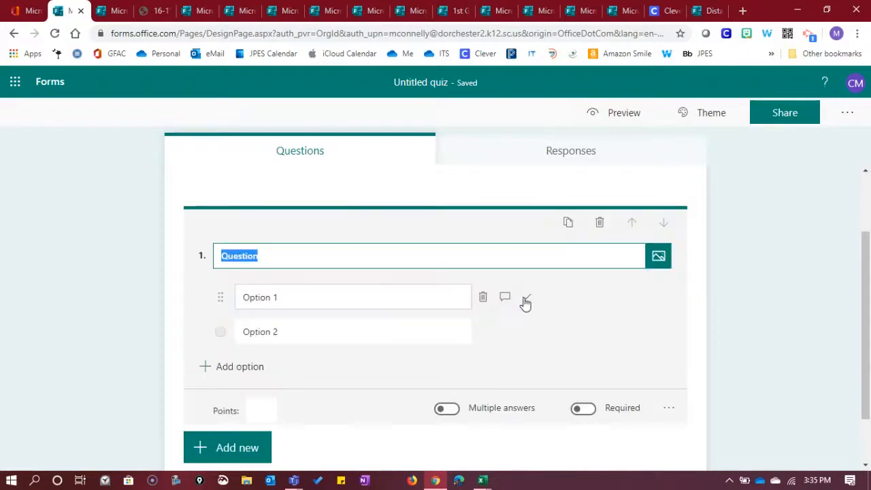
pyautogui.click(527, 299)
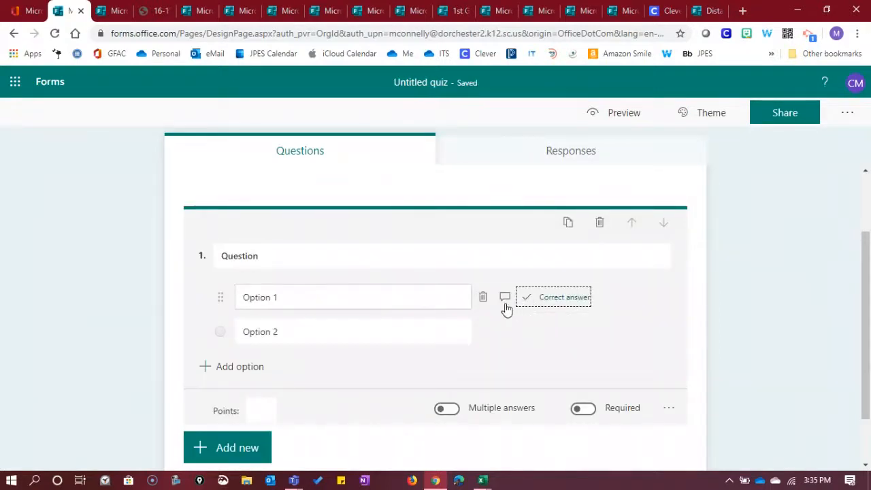
pyautogui.click(505, 301)
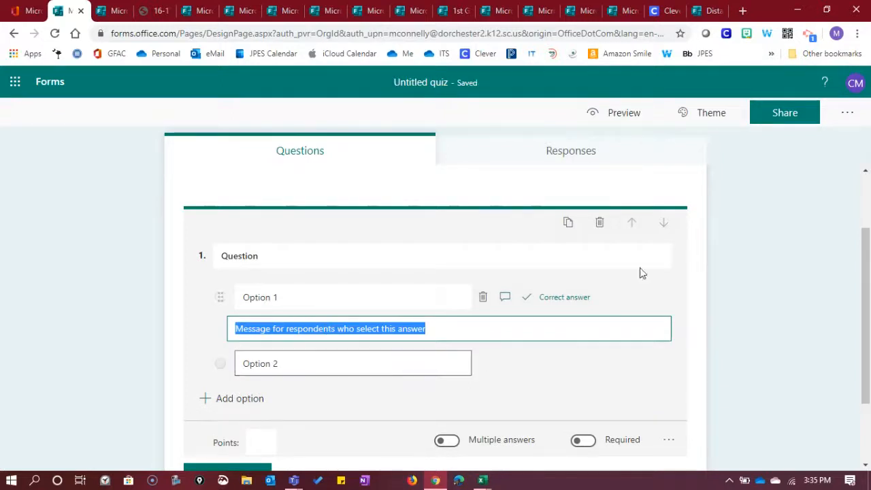
pyautogui.click(26, 11)
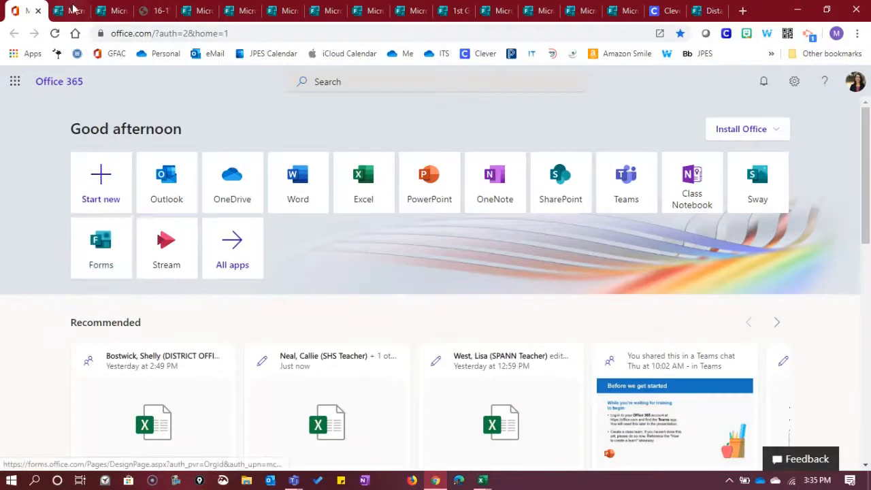
pyautogui.hotkey('ctrl', 'Tab')
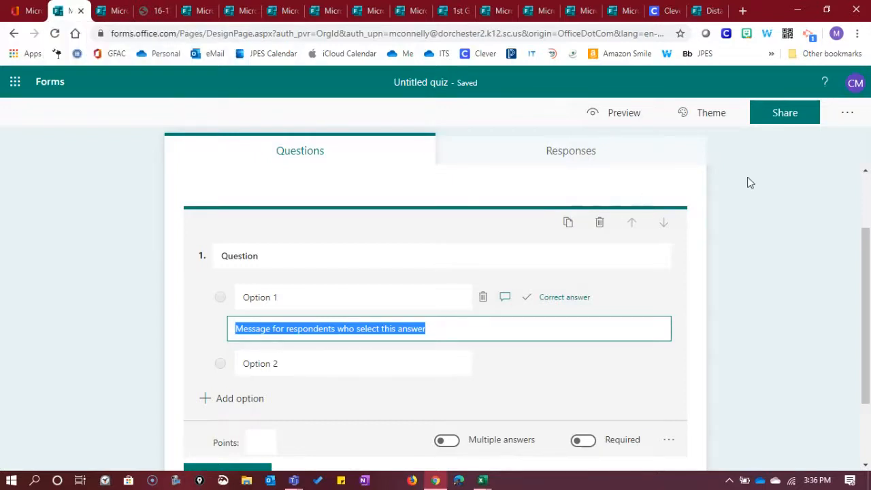
pyautogui.click(813, 234)
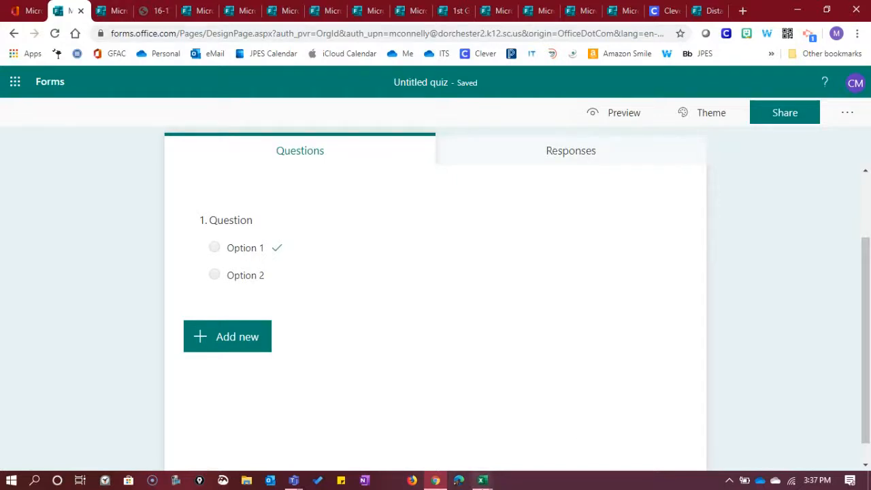
# Step: Close the untitled quiz's browser tab and return from the Distance Learning Check-In form to the list of forms
pyautogui.moveTo(484, 480)
pyautogui.click(437, 482)
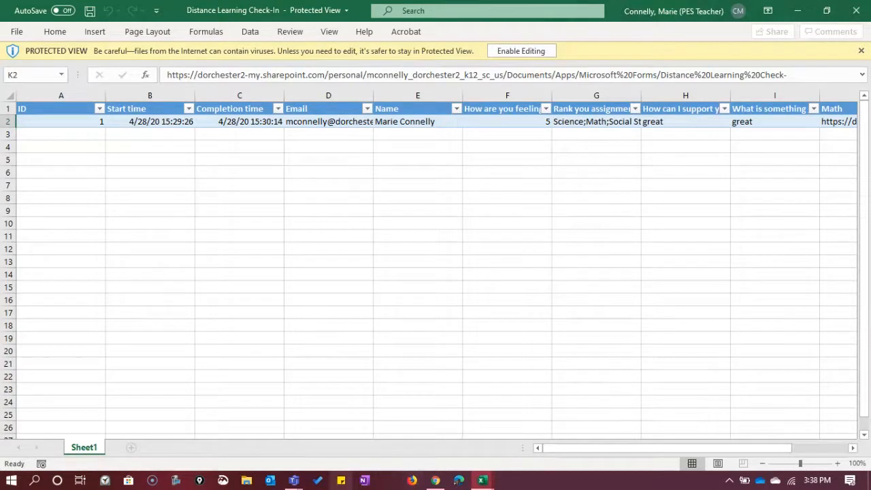
pyautogui.click(429, 482)
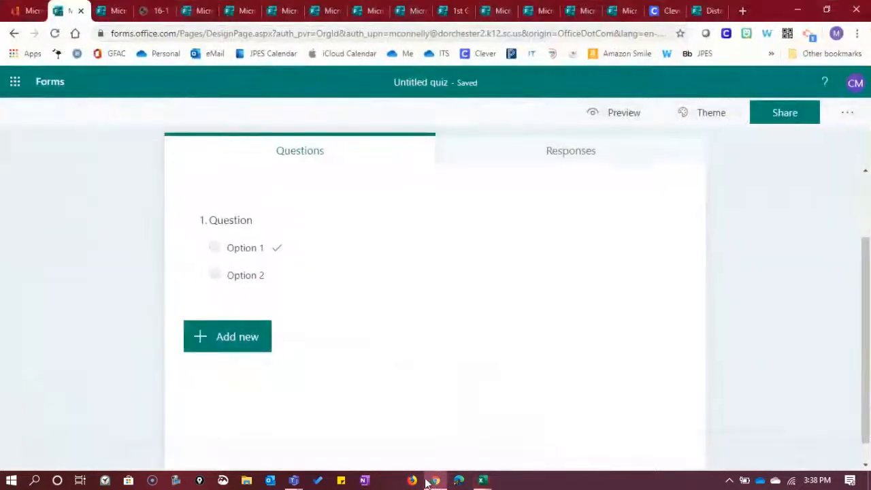
pyautogui.click(81, 12)
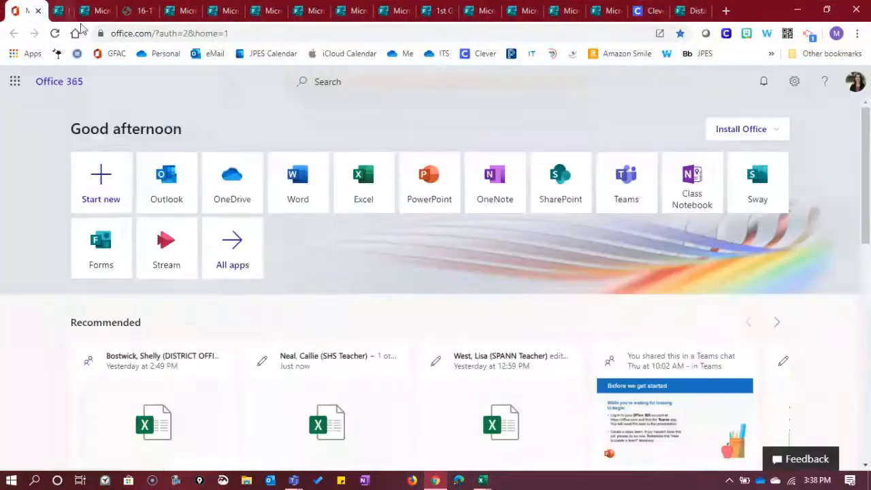
pyautogui.click(68, 14)
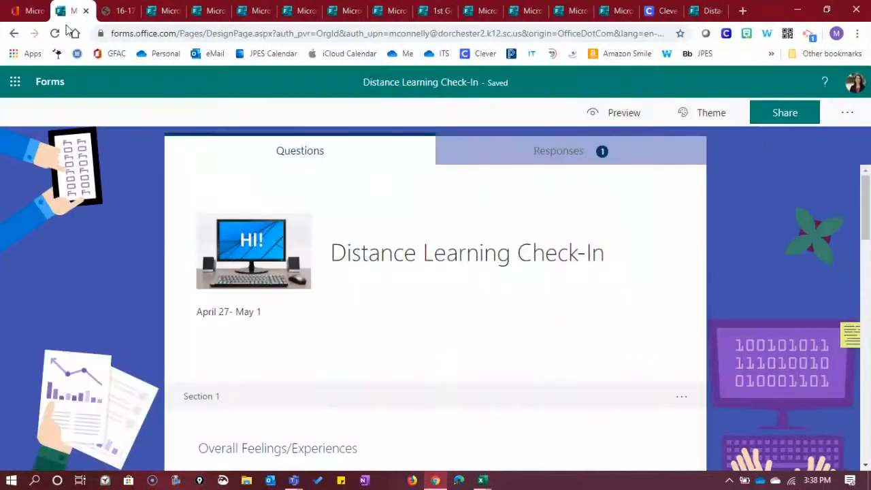
pyautogui.click(62, 84)
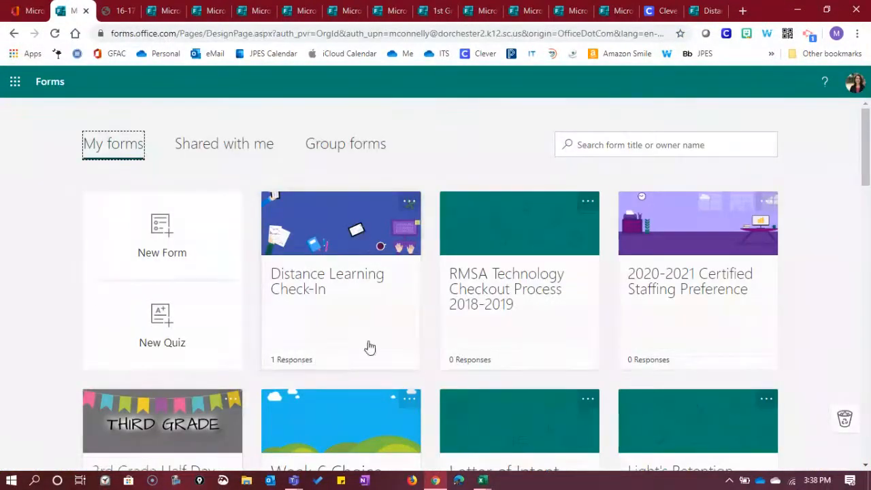
# Step: View the copy, delete and move options of the Distance Learning Check-In form in the forms list
pyautogui.click(409, 205)
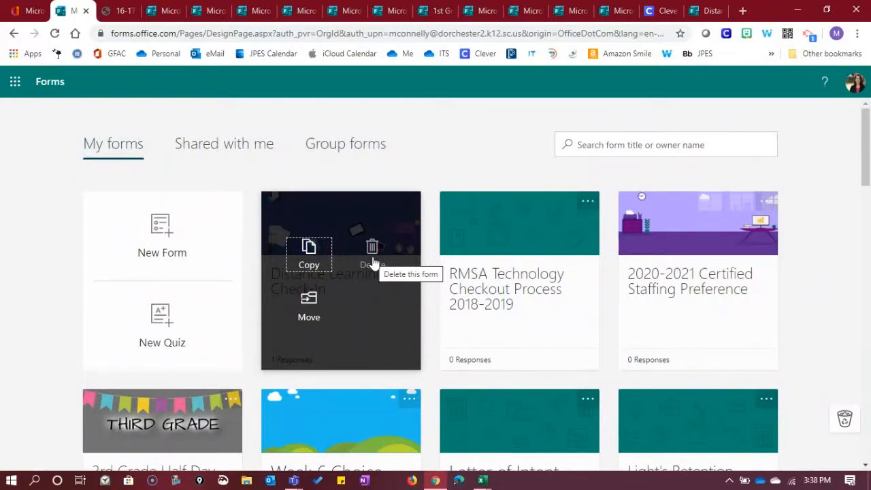
pyautogui.click(546, 344)
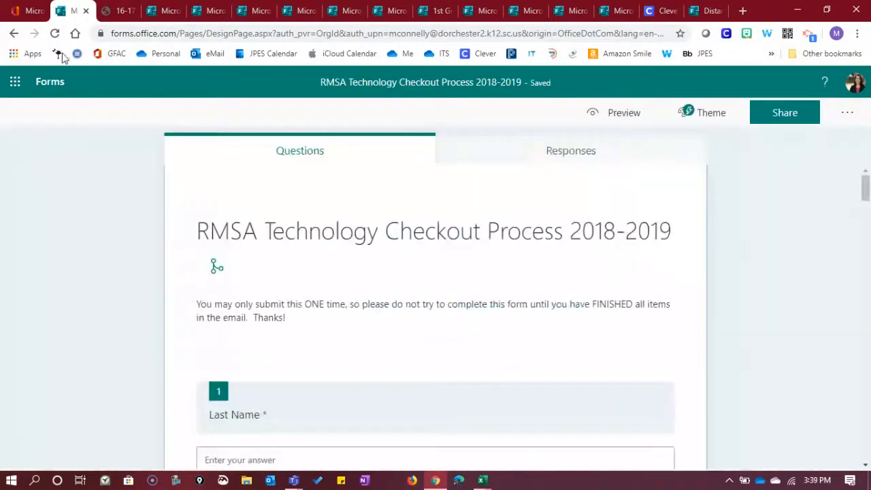
pyautogui.click(50, 87)
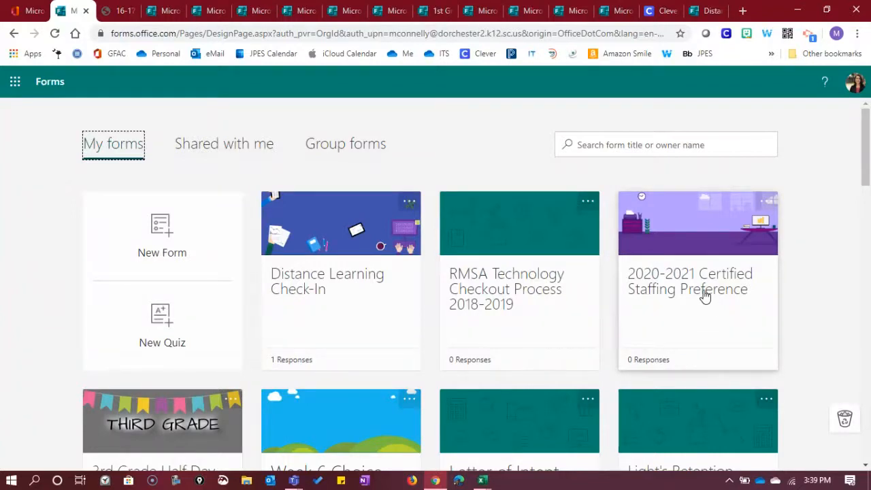
# Step: Duplicate the 2020-2021 Certified Staffing Preference form and open the copy
pyautogui.click(764, 202)
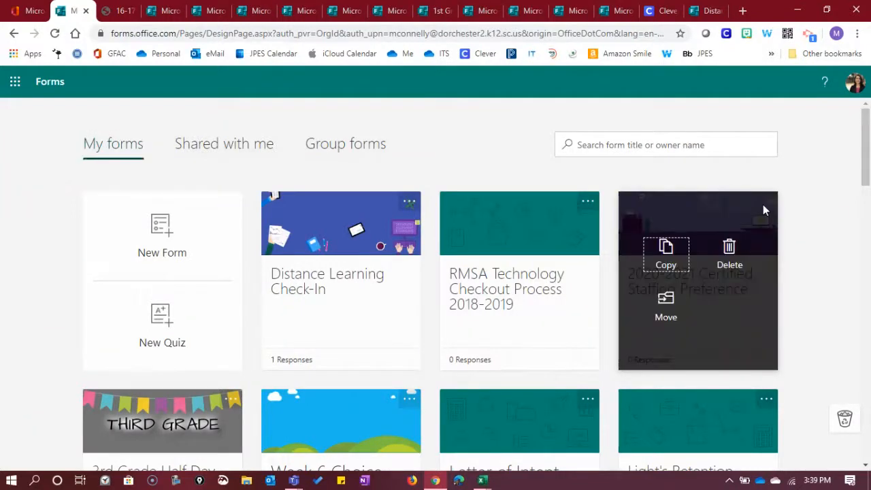
pyautogui.click(678, 257)
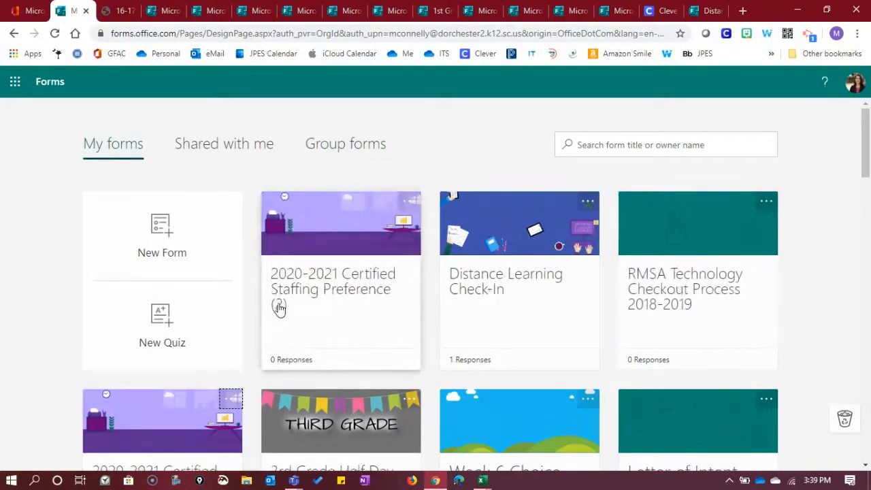
pyautogui.click(297, 282)
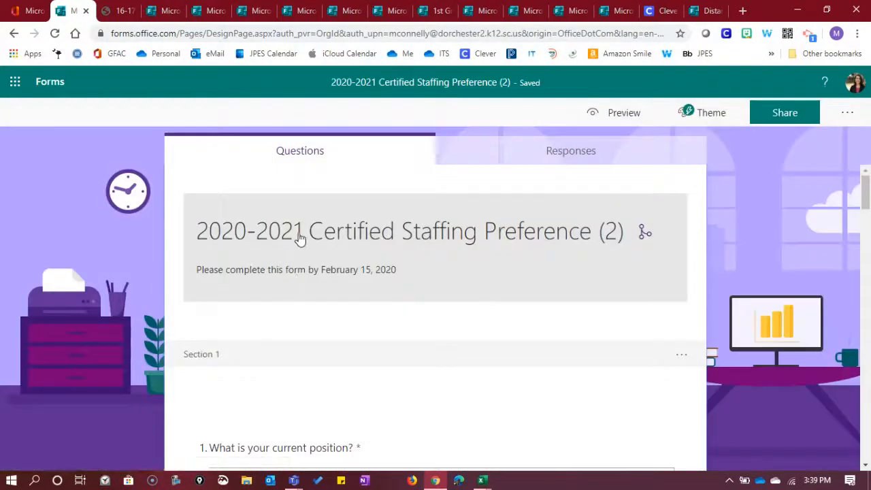
# Step: Retitle the copied form 2021-2022 Certified Staffing Preference (2) and go back to the forms list
pyautogui.click(300, 237)
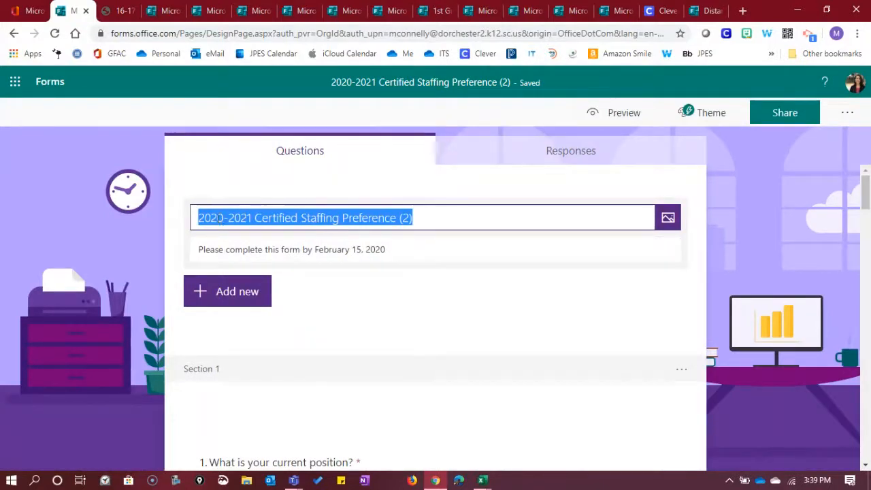
pyautogui.click(220, 218)
pyautogui.press('BackSpace')
pyautogui.write('1')
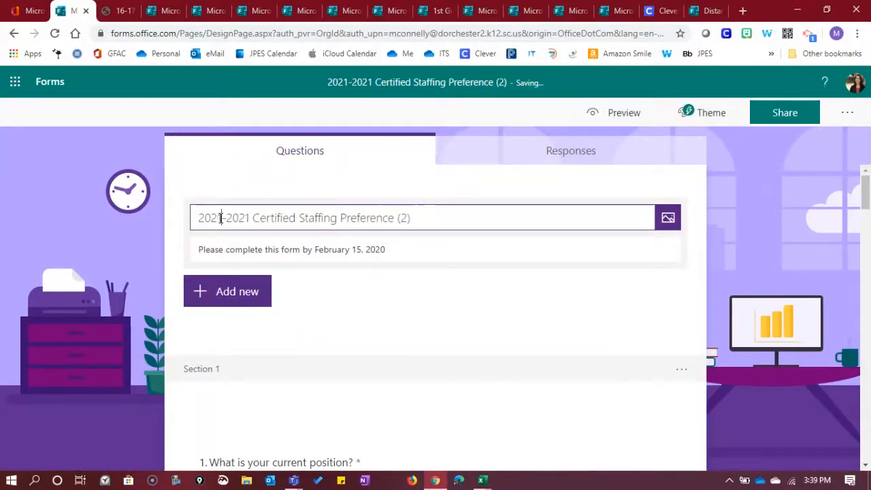
pyautogui.click(249, 218)
pyautogui.press('BackSpace')
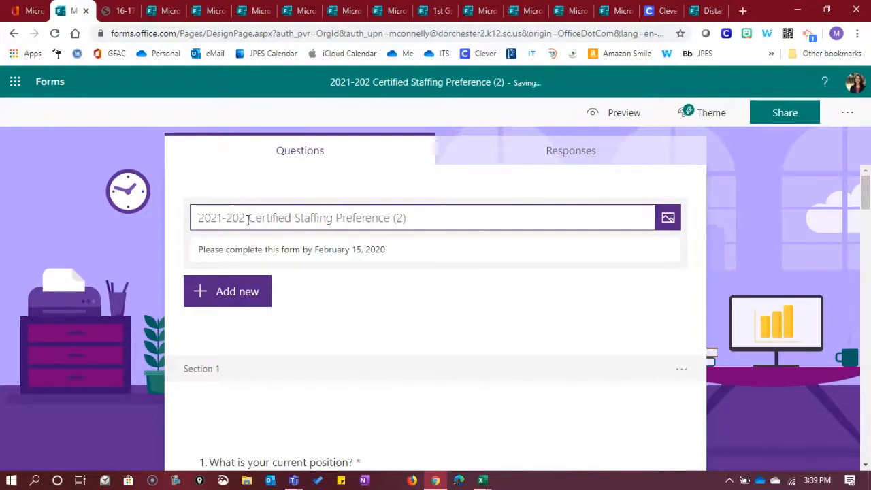
pyautogui.write('2')
pyautogui.click(802, 207)
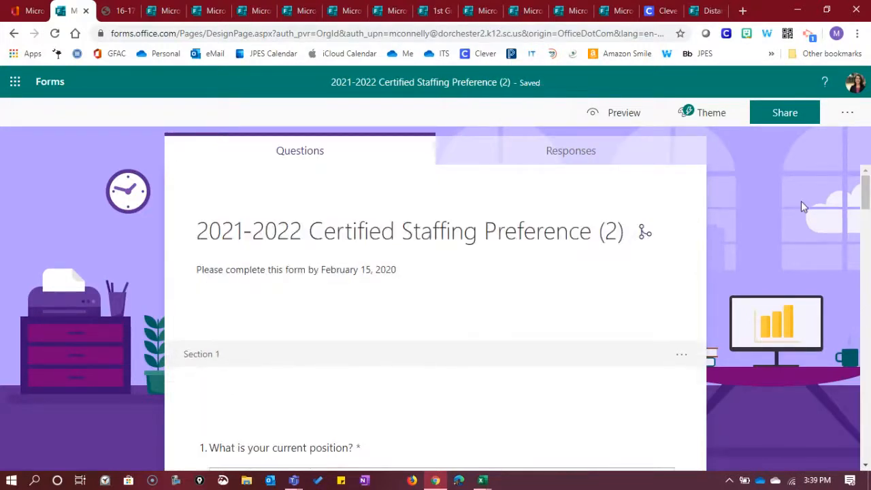
pyautogui.click(44, 83)
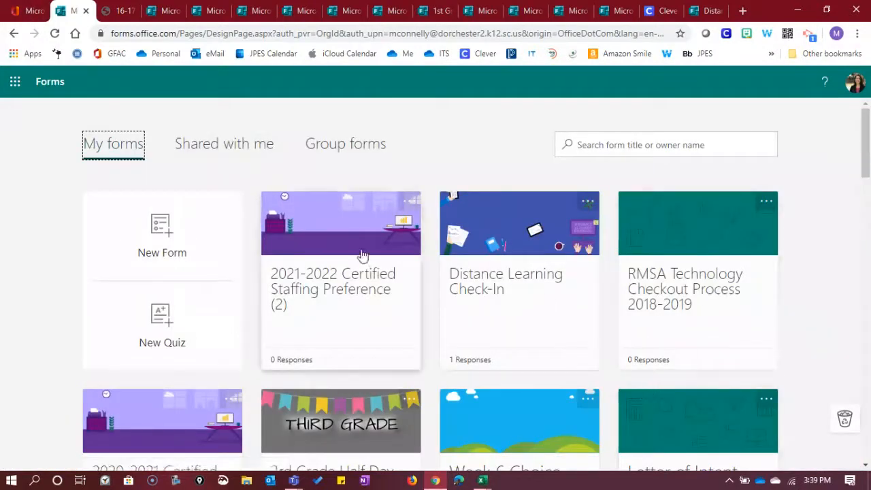
pyautogui.scroll(-2, 658, 274)
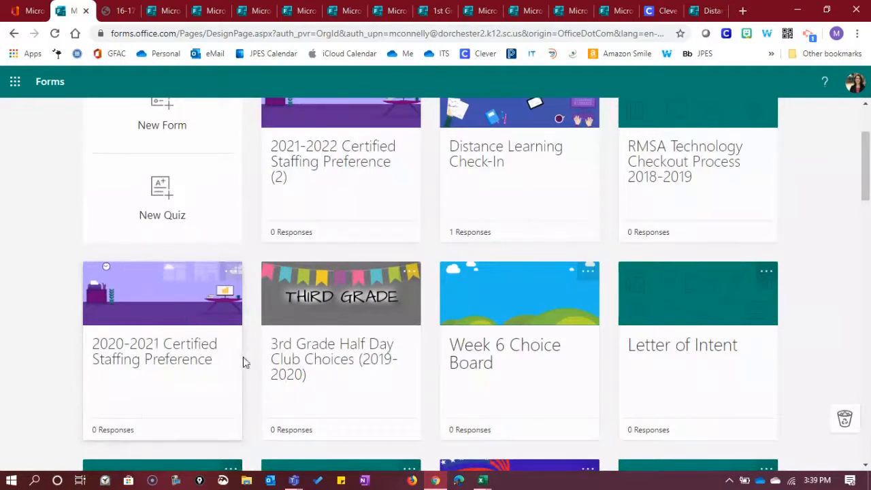
# Step: View the further actions of the 2020-2021 Certified Staffing Preference form in the forms list
pyautogui.scroll(2, 255, 189)
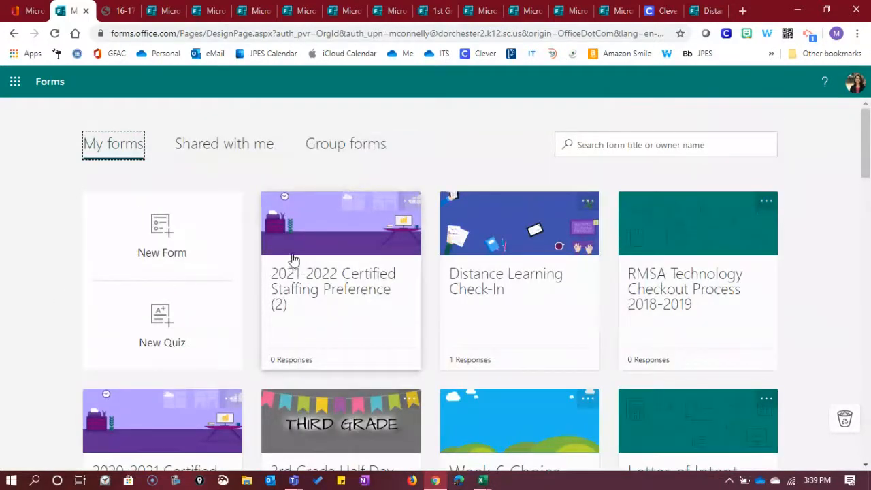
pyautogui.scroll(-2, 292, 256)
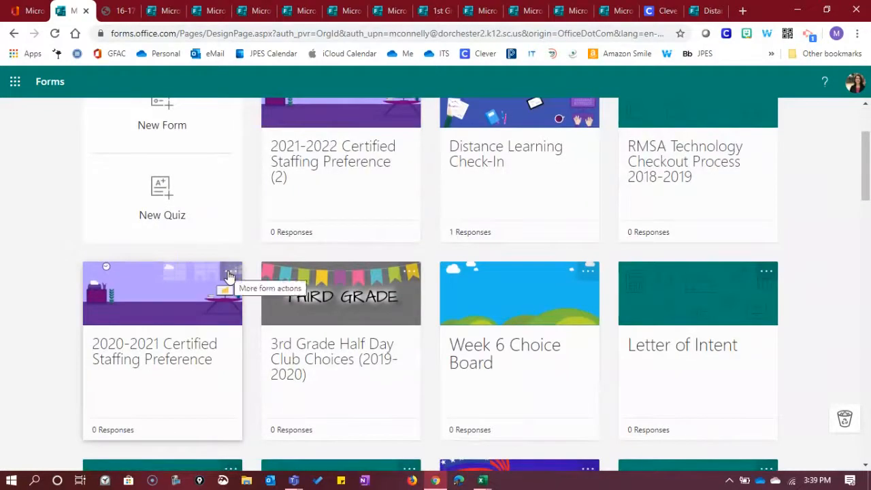
pyautogui.click(229, 273)
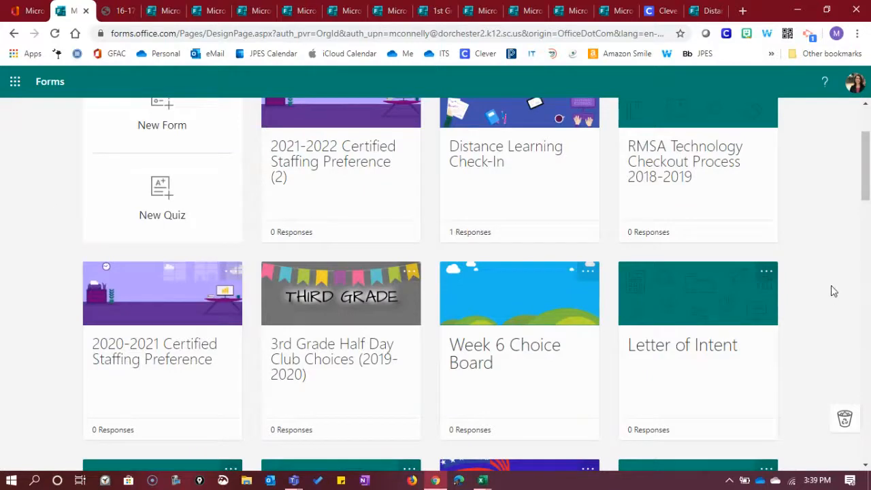
pyautogui.scroll(2, 831, 292)
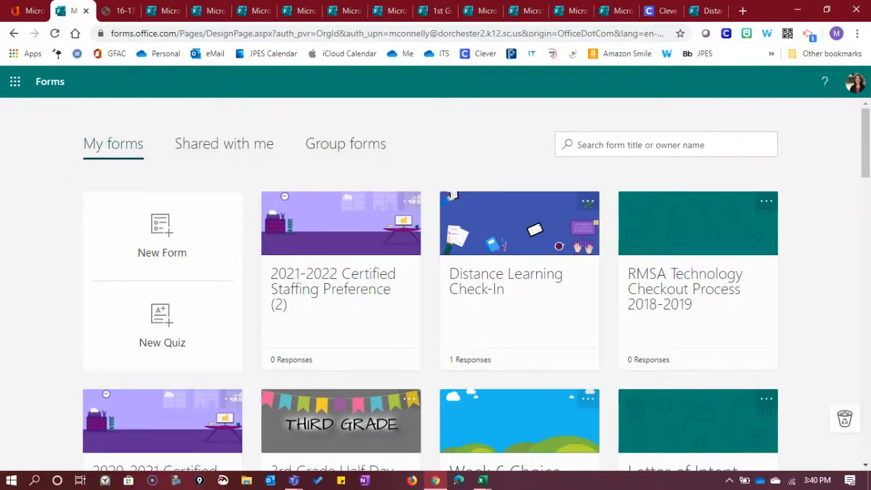
# Step: Switch to Microsoft Teams and open the assignments of the JPES Faculty and Staff team's General channel
pyautogui.click(295, 481)
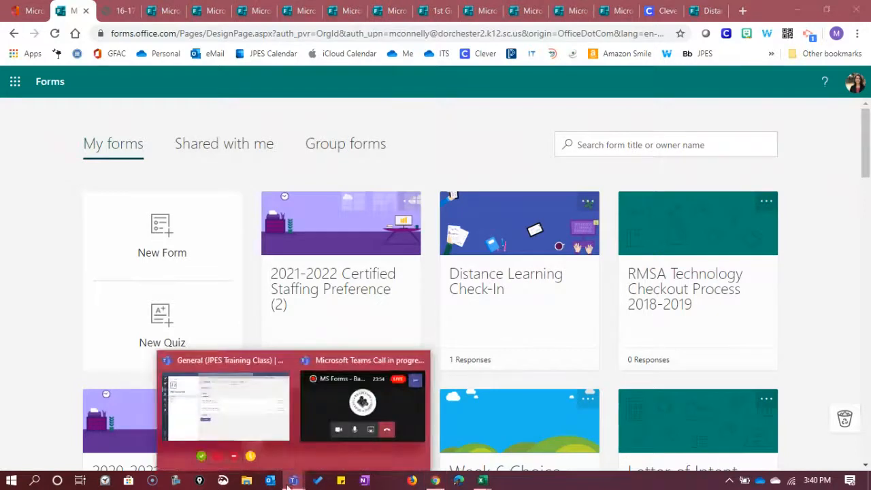
pyautogui.click(243, 414)
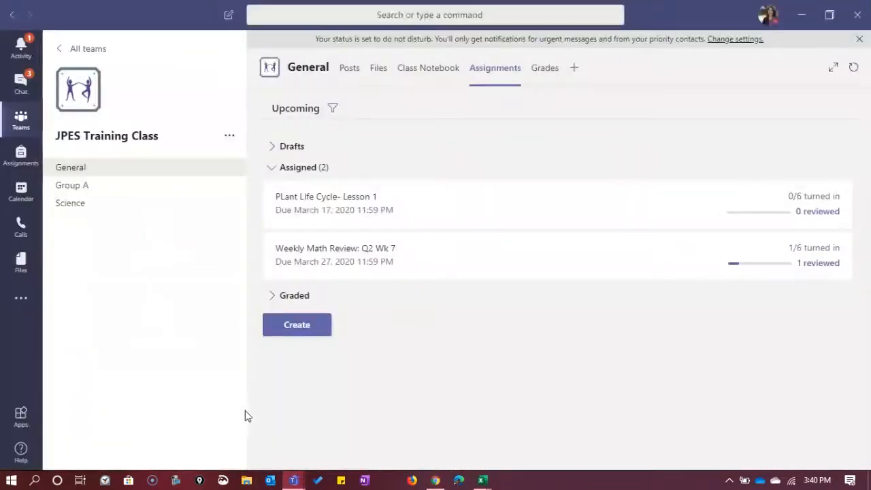
pyautogui.click(72, 51)
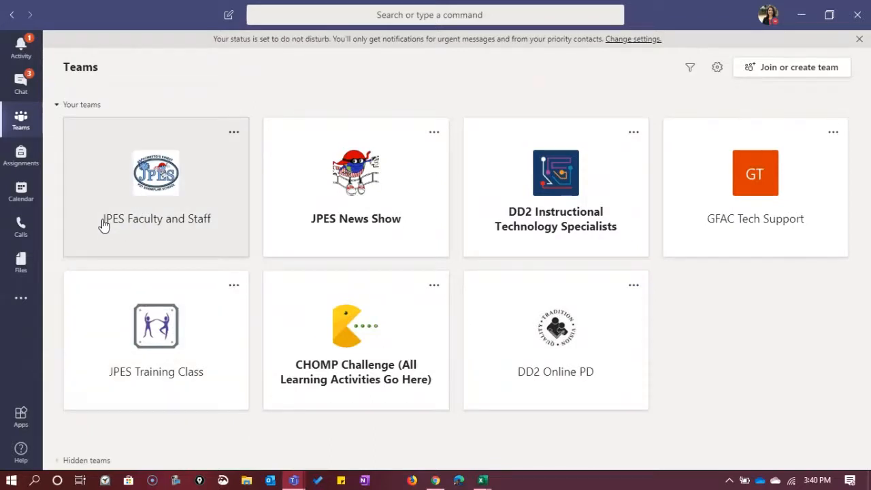
pyautogui.click(103, 224)
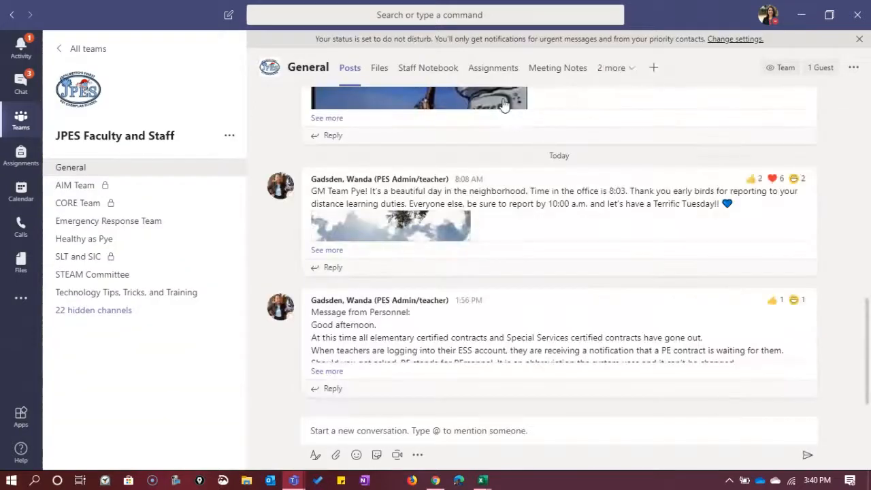
pyautogui.click(499, 68)
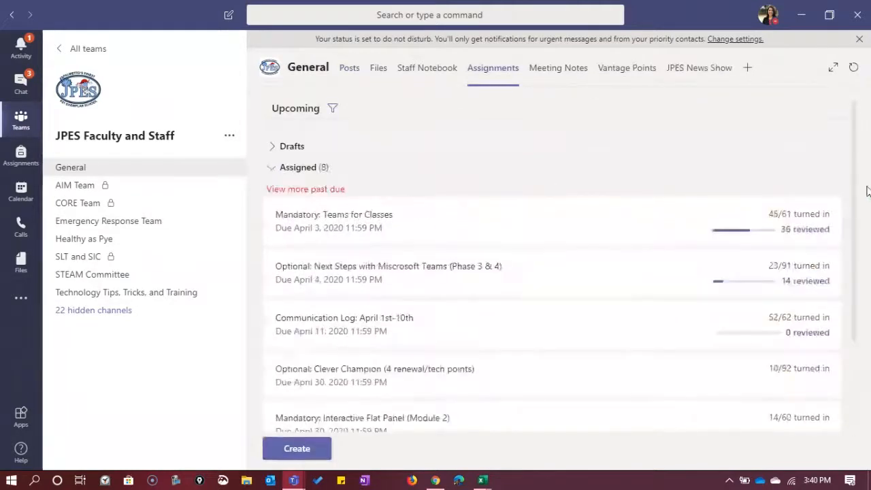
# Step: Open the Mandatory: Interactive Flat Panel (Module 2) assignment, examine its instructions and attached form in edit mode, and leave without changes
pyautogui.scroll(-3, 472, 363)
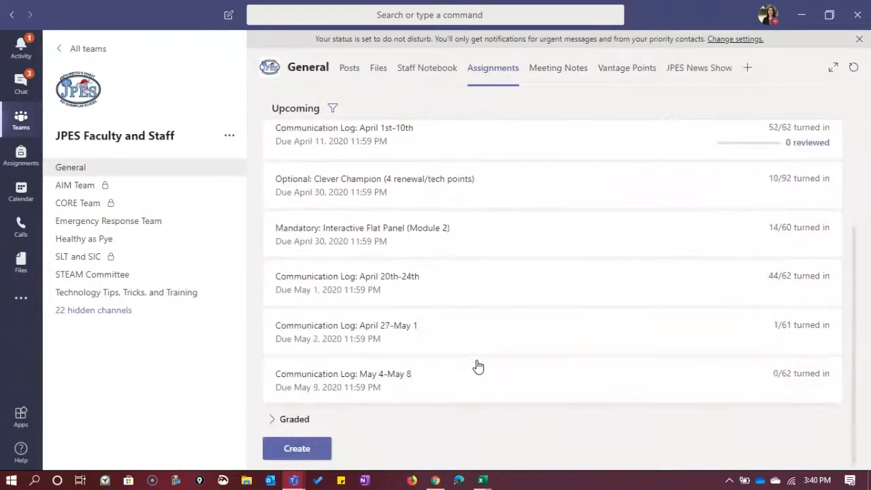
pyautogui.scroll(2, 475, 366)
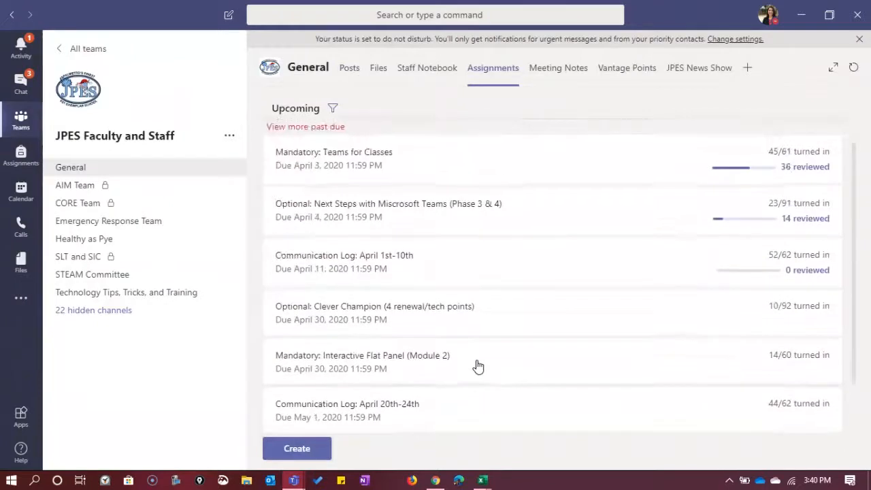
pyautogui.click(437, 368)
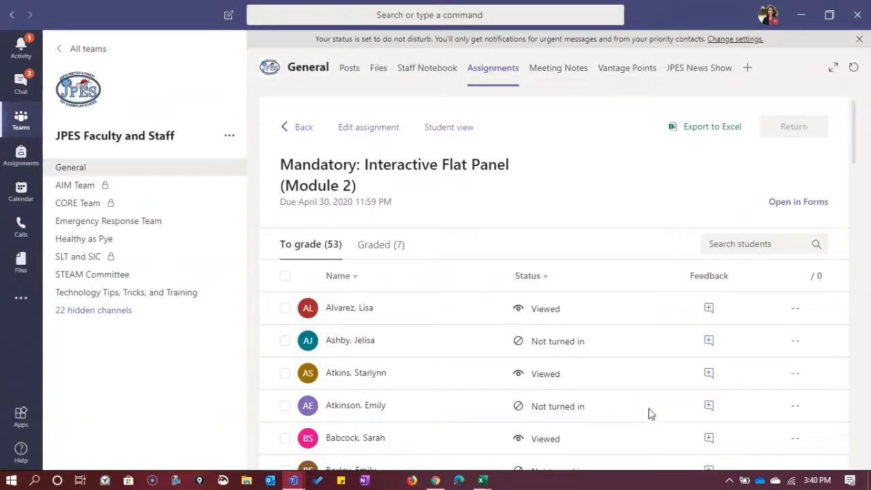
pyautogui.click(365, 129)
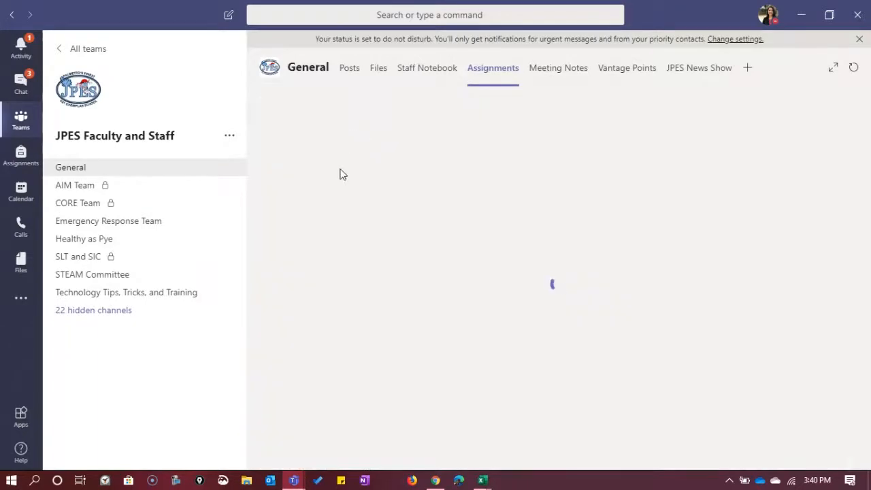
pyautogui.scroll(-2, 374, 329)
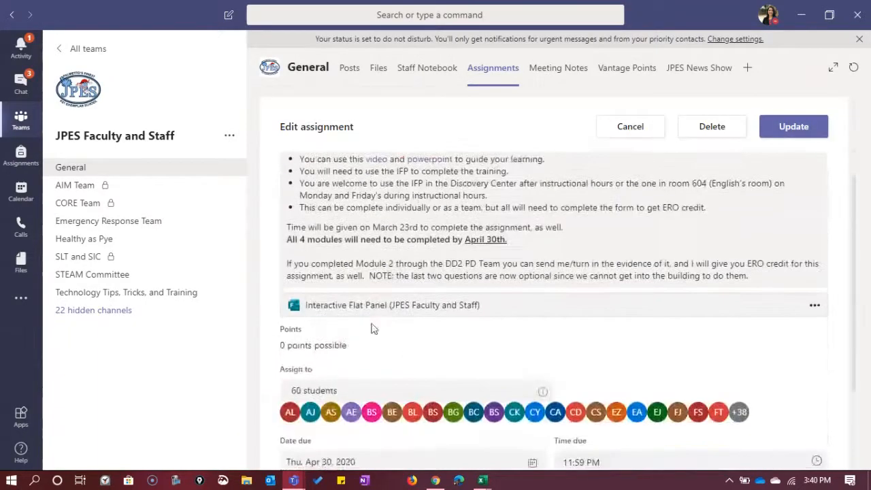
pyautogui.scroll(2, 361, 322)
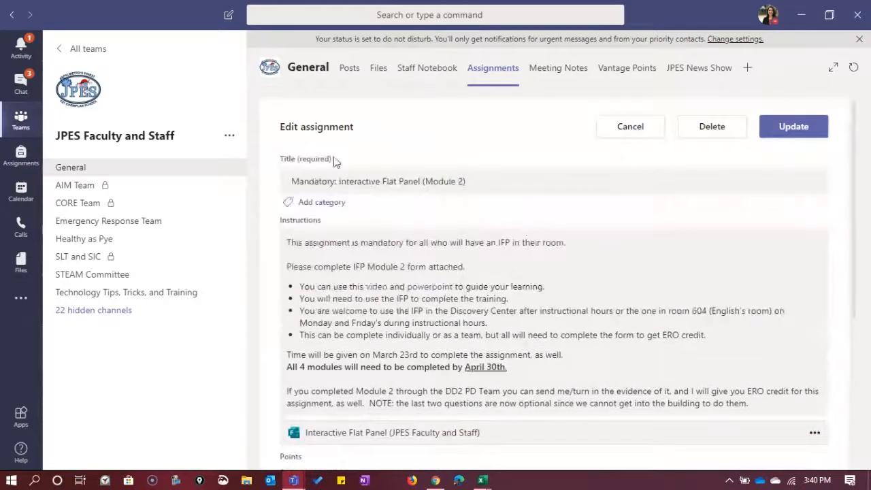
pyautogui.click(655, 134)
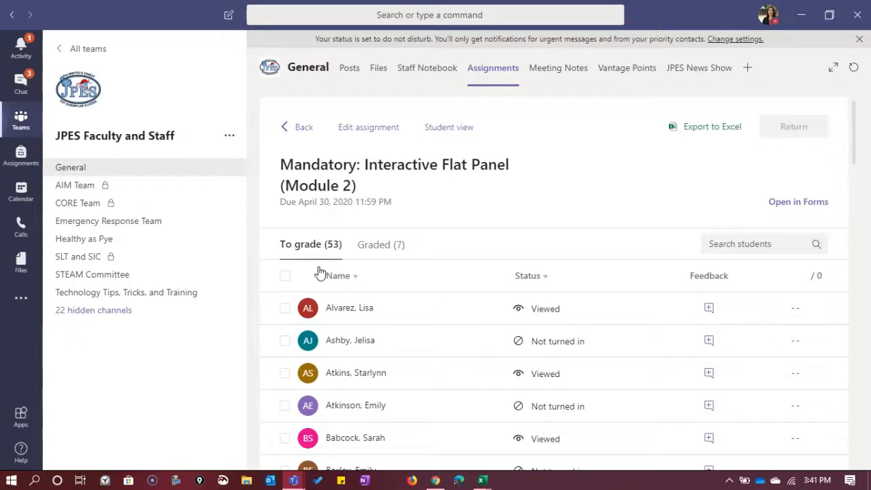
# Step: Review the first turned-in submission of the Interactive Flat Panel form, show the feedback field for question 1, and close the review
pyautogui.scroll(-4, 504, 345)
pyautogui.scroll(-1, 504, 346)
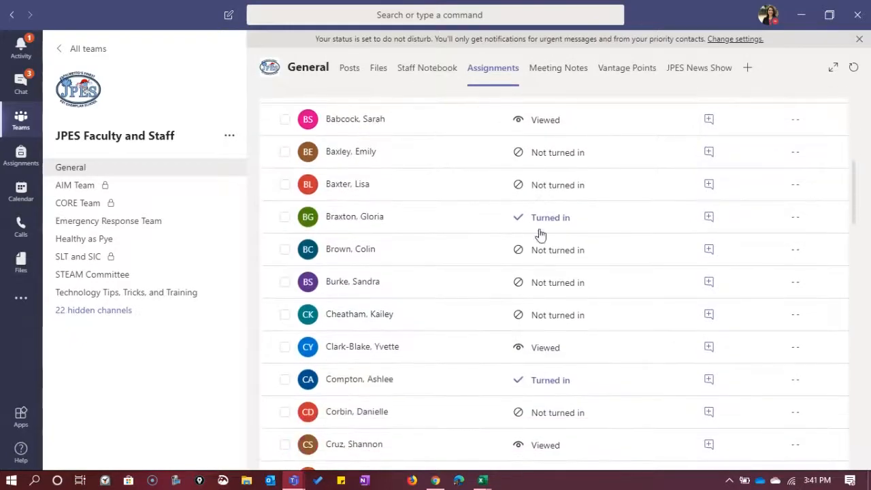
pyautogui.click(545, 220)
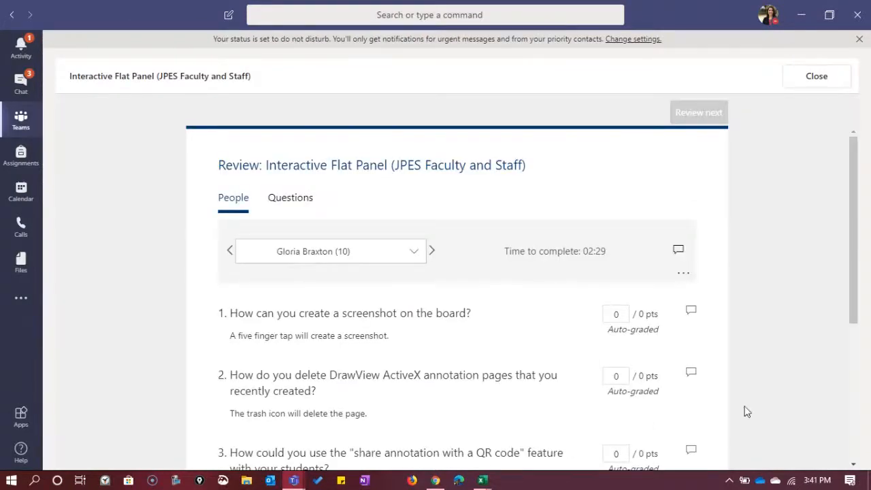
pyautogui.click(692, 313)
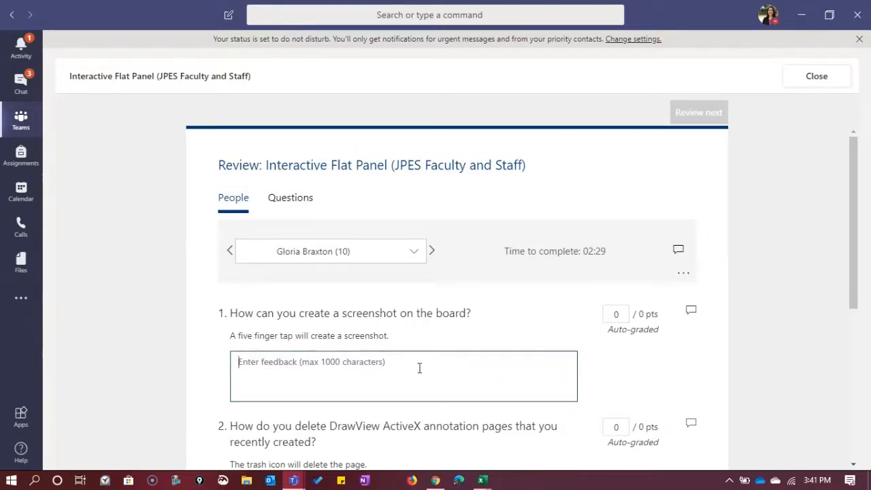
pyautogui.click(814, 80)
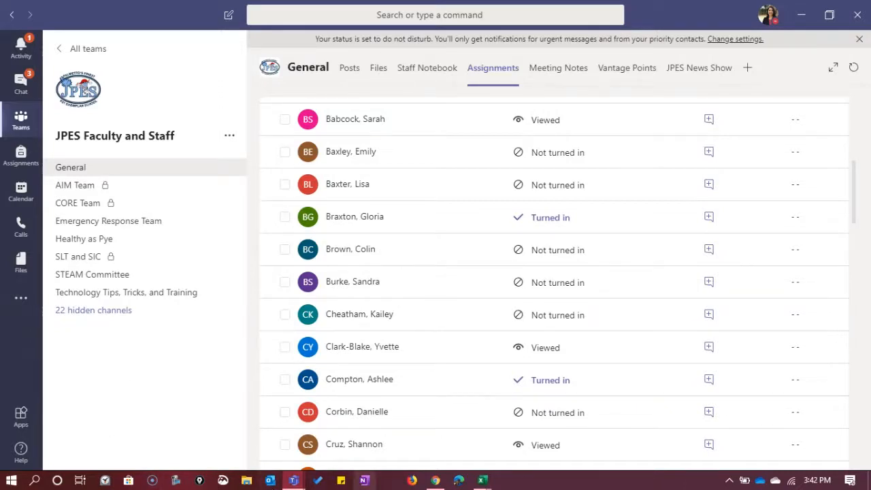
# Step: Stop presenting the screen in the Teams live event
pyautogui.moveTo(526, 4)
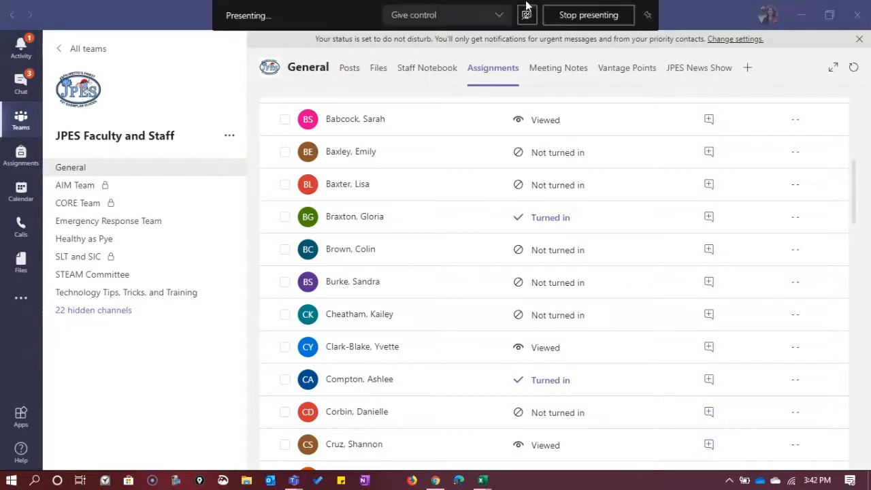
pyautogui.click(576, 15)
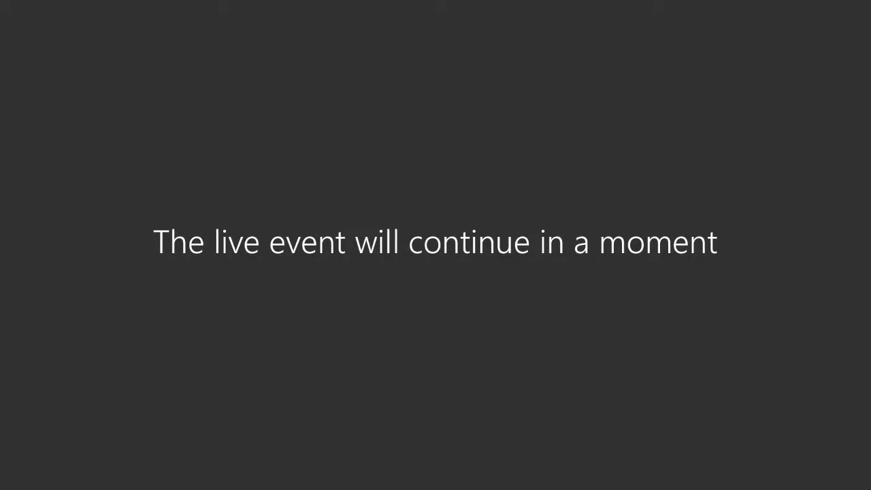